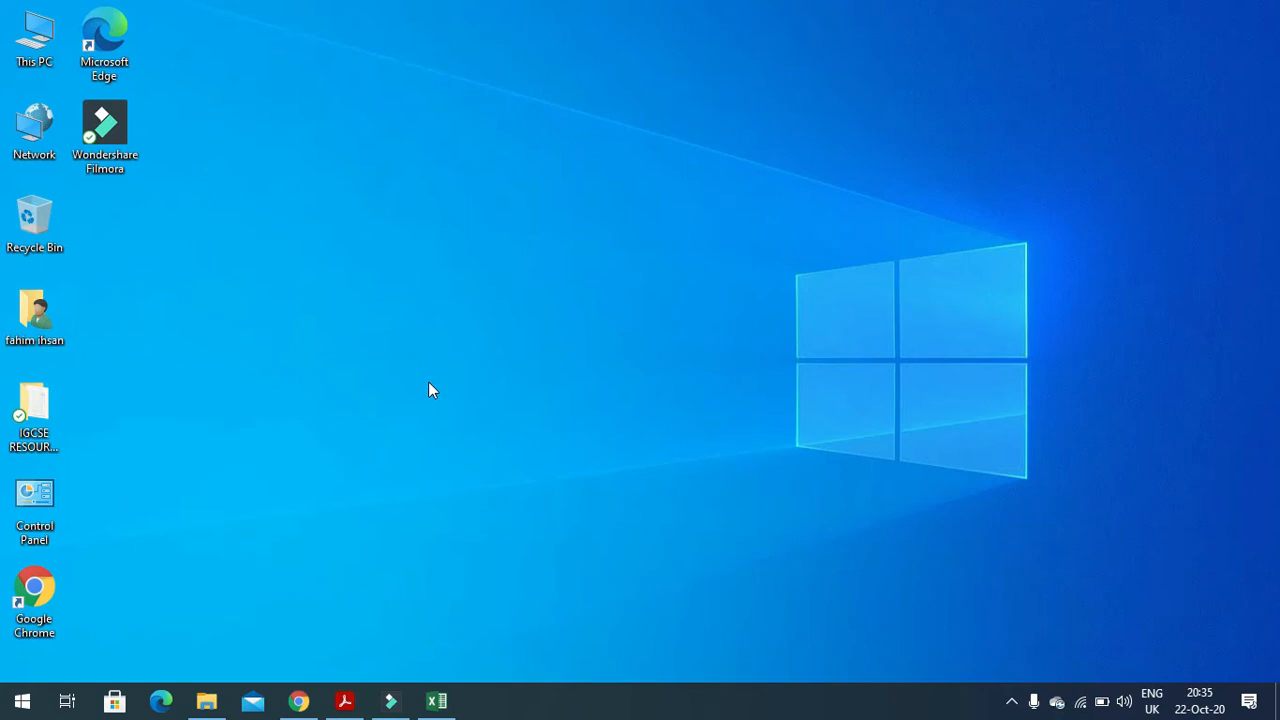
# Switch to the textbook PDF in Adobe Acrobat Reader and highlight "rounded to the nearest whole hour." in Task 20f
pyautogui.click(344, 700)
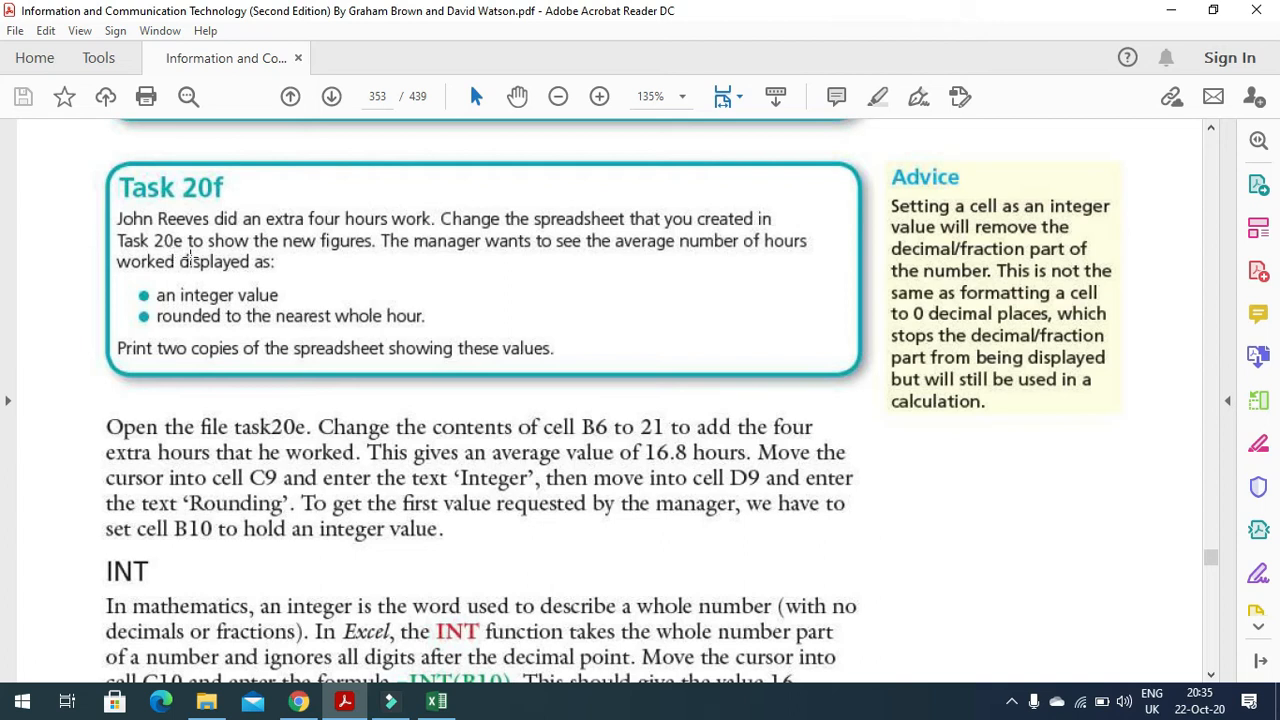
pyautogui.click(441, 703)
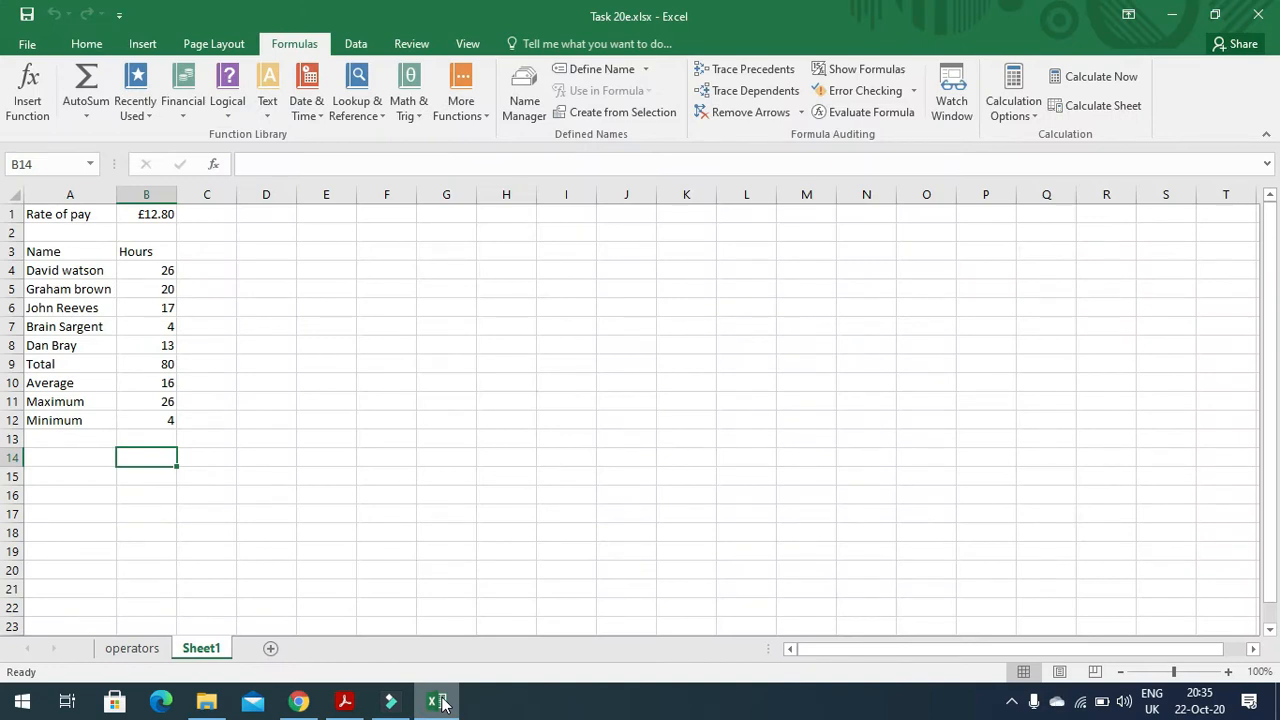
pyautogui.click(441, 703)
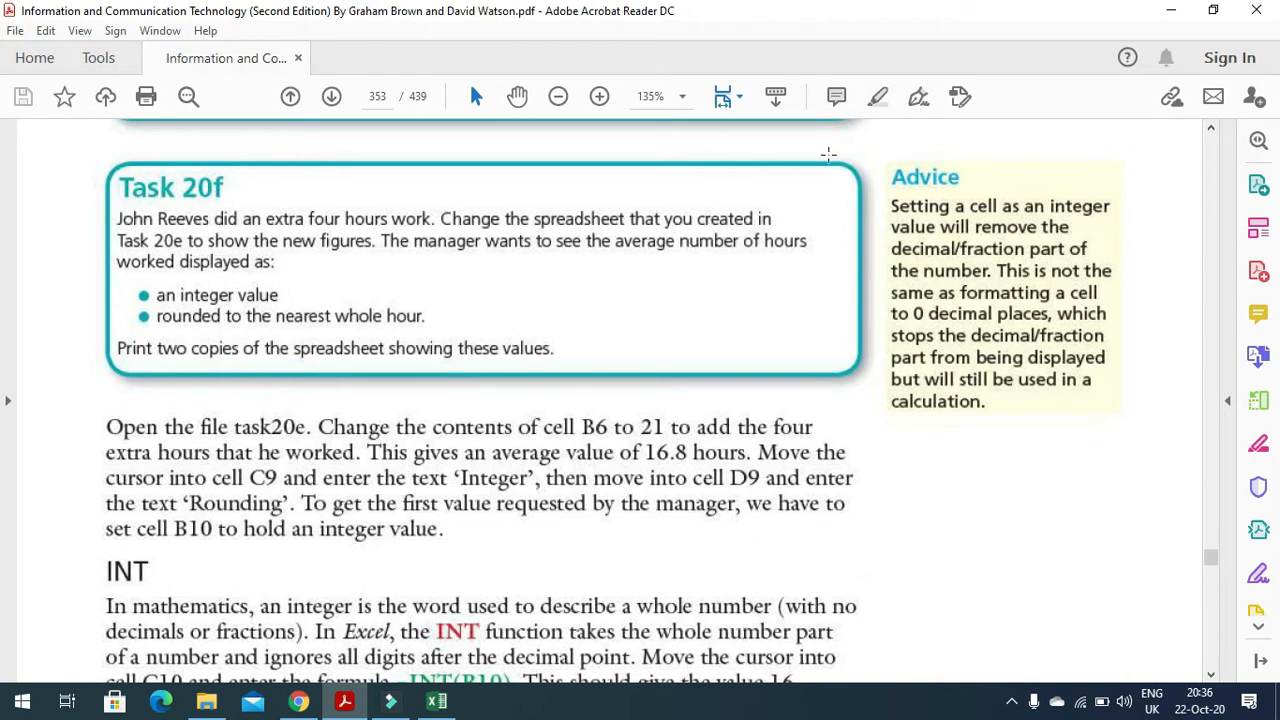
pyautogui.click(879, 97)
pyautogui.moveTo(164, 319); pyautogui.dragTo(426, 317)
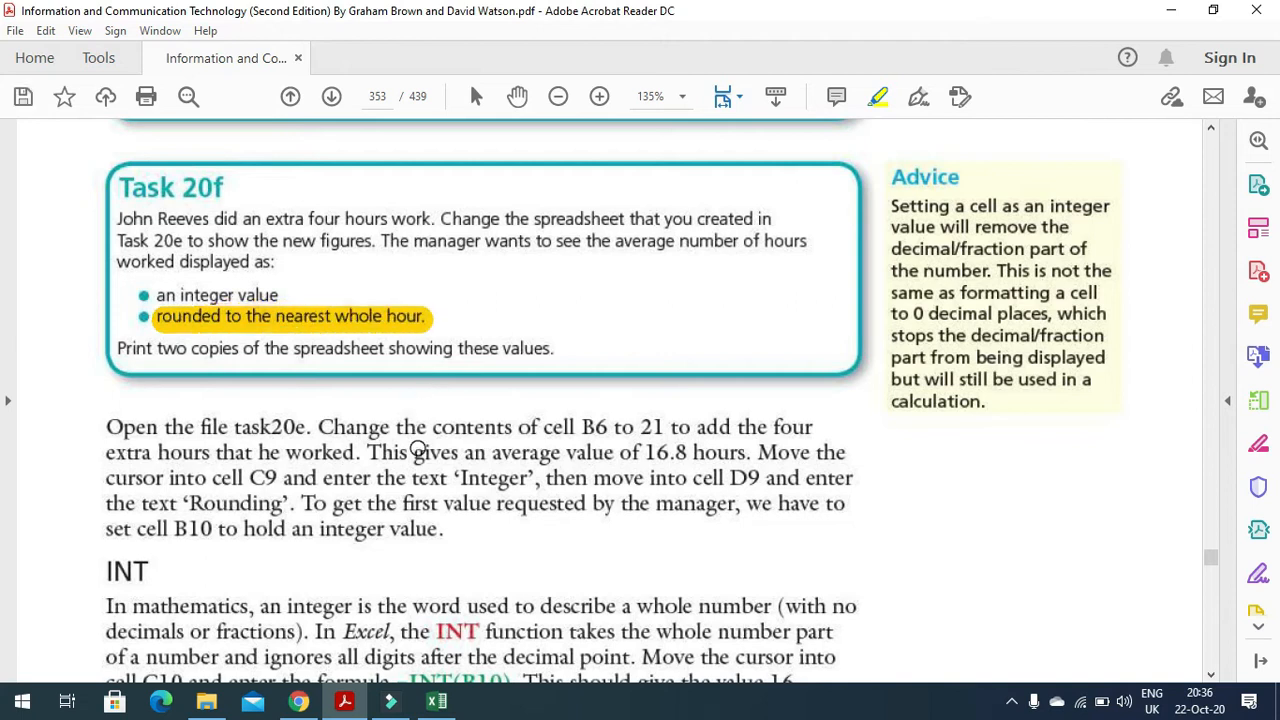
# Read the textbook's INT and ROUND explanations and its example spreadsheet, returning to the Task 20f instructions
pyautogui.scroll(-5, 392, 504)
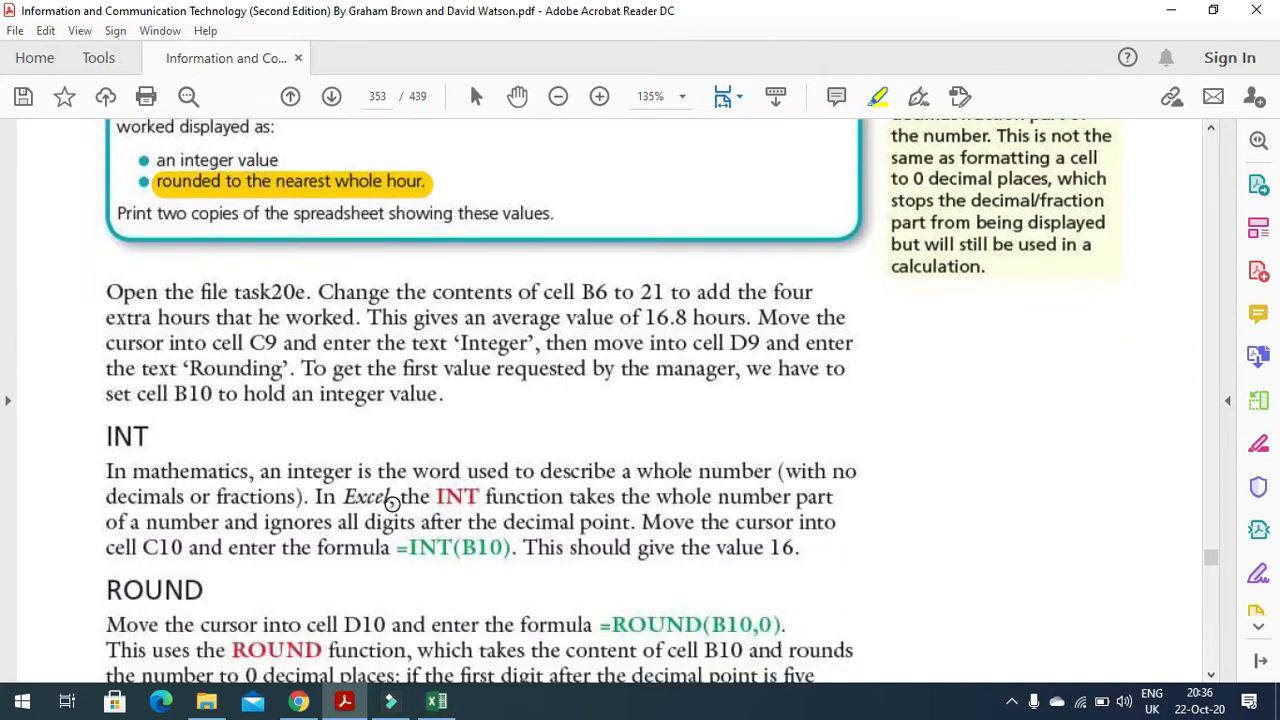
pyautogui.scroll(-18, 392, 504)
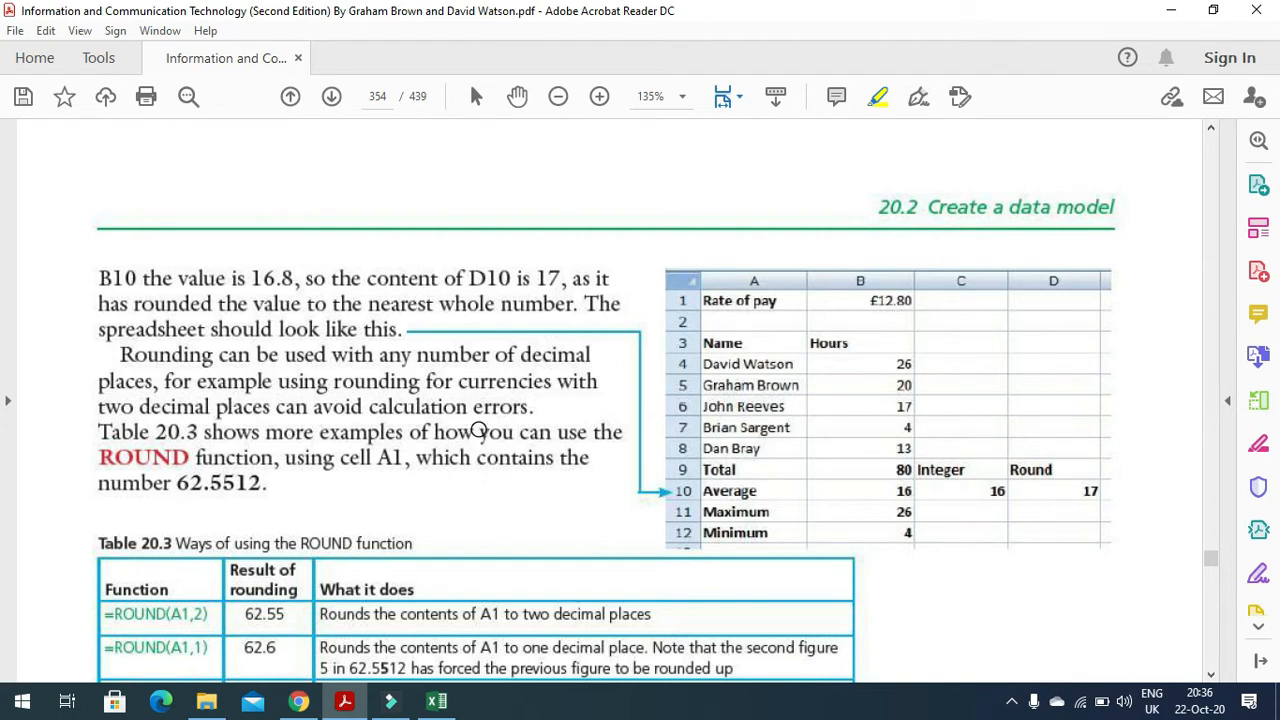
pyautogui.scroll(-1, 479, 431)
pyautogui.click(437, 703)
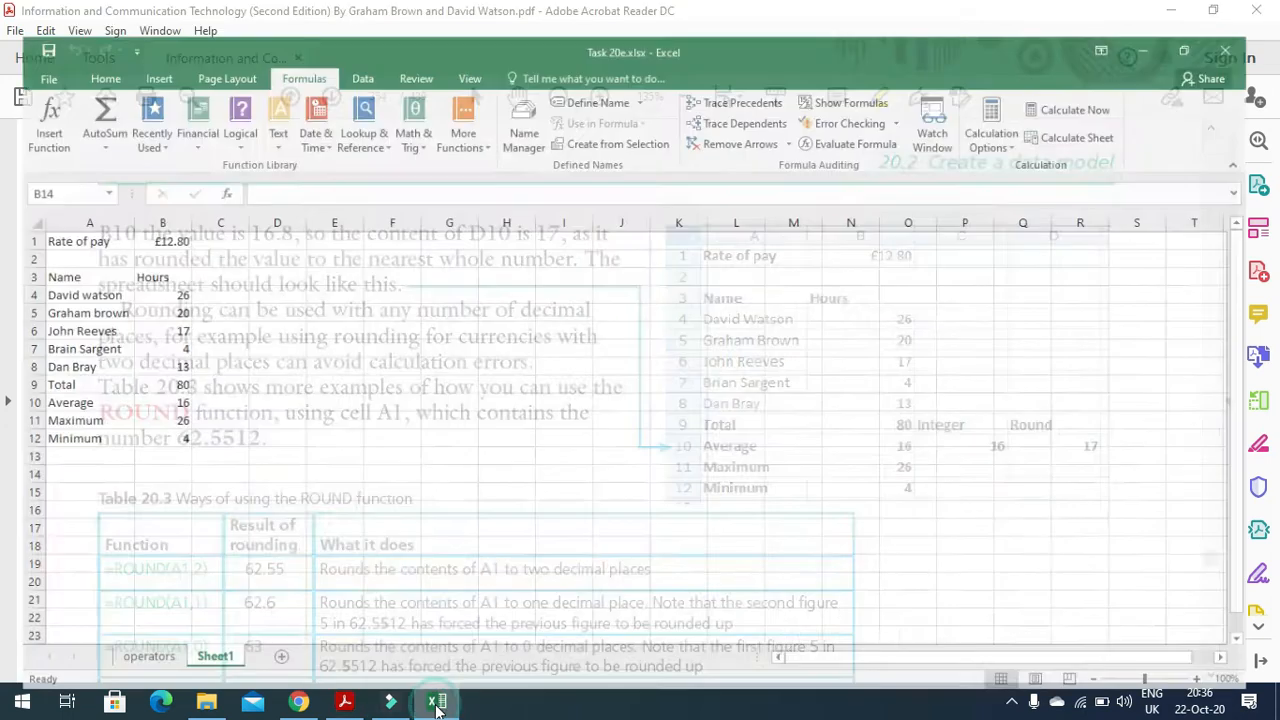
pyautogui.click(344, 703)
pyautogui.scroll(6, 366, 423)
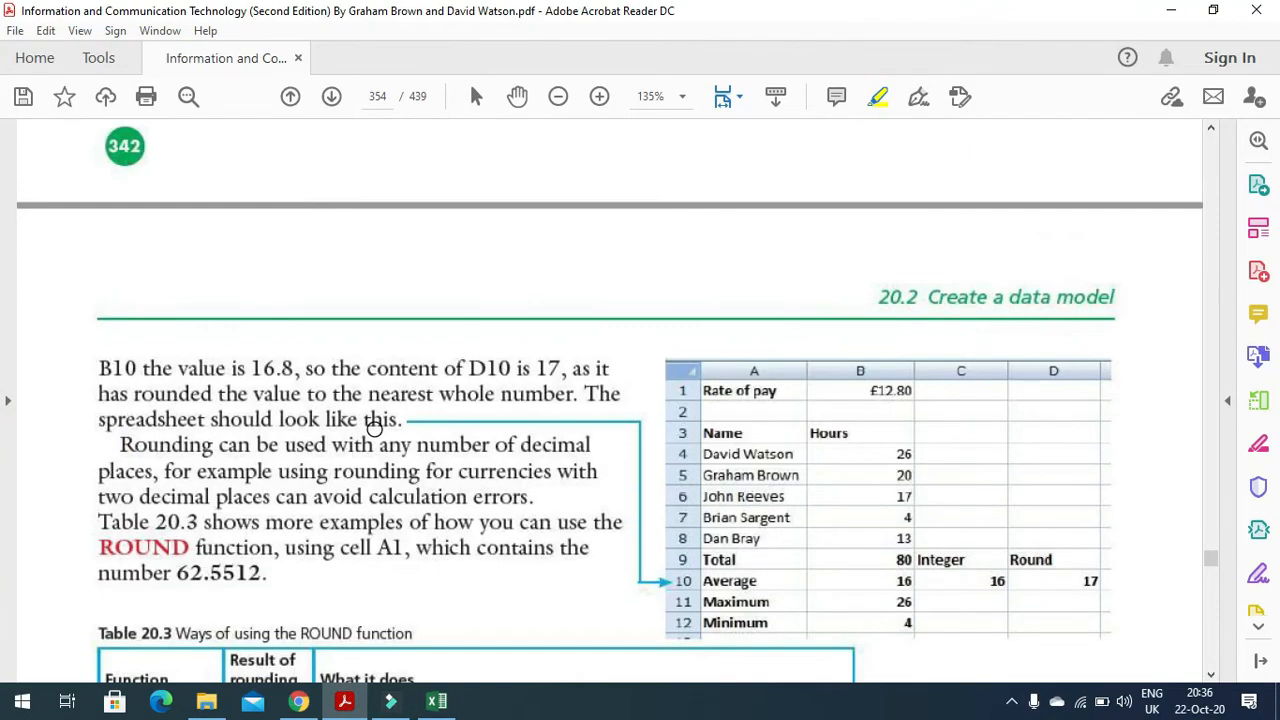
pyautogui.scroll(10, 374, 429)
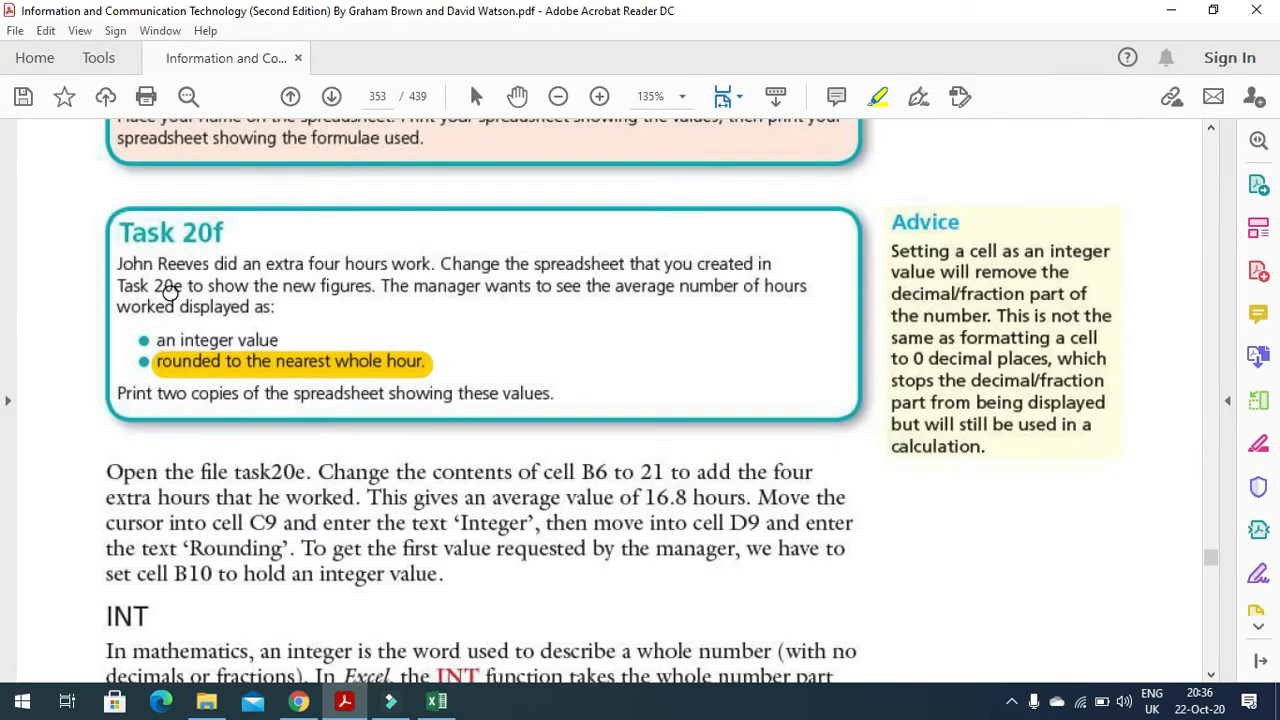
# Switch to the Task 20e workbook in Excel and set the hours in cell B6 to 21
pyautogui.click(440, 703)
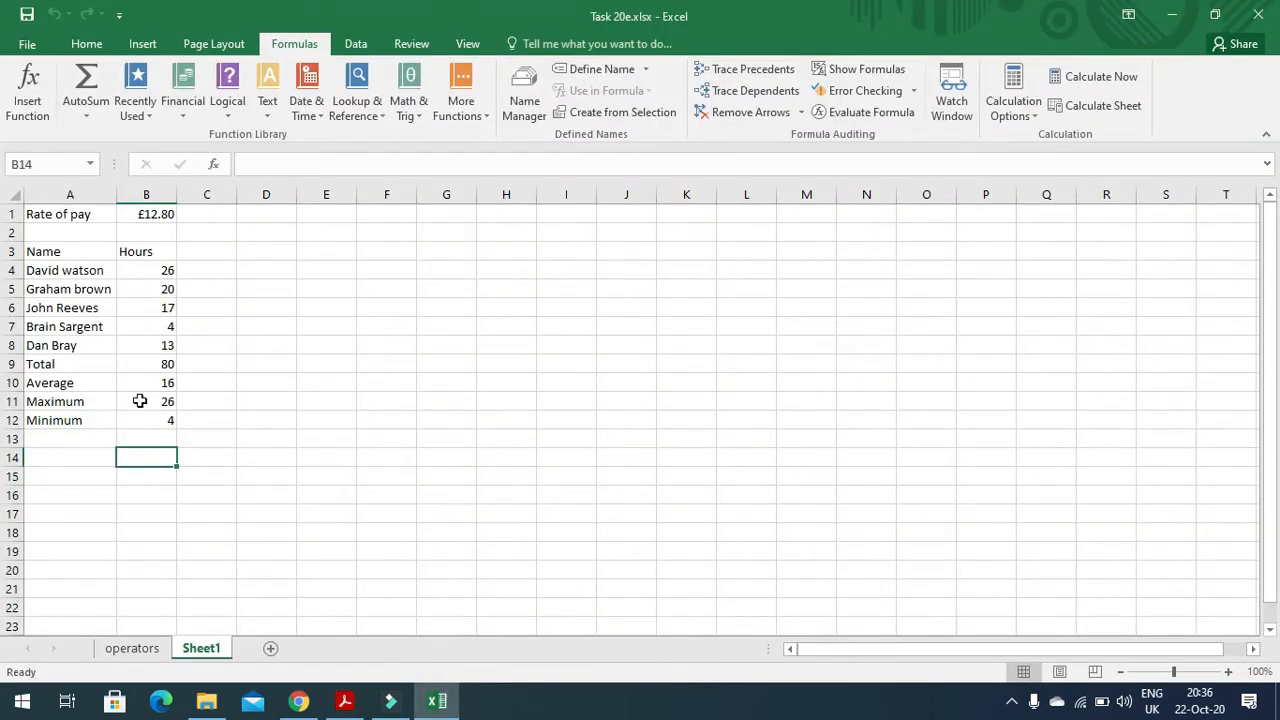
pyautogui.click(158, 309)
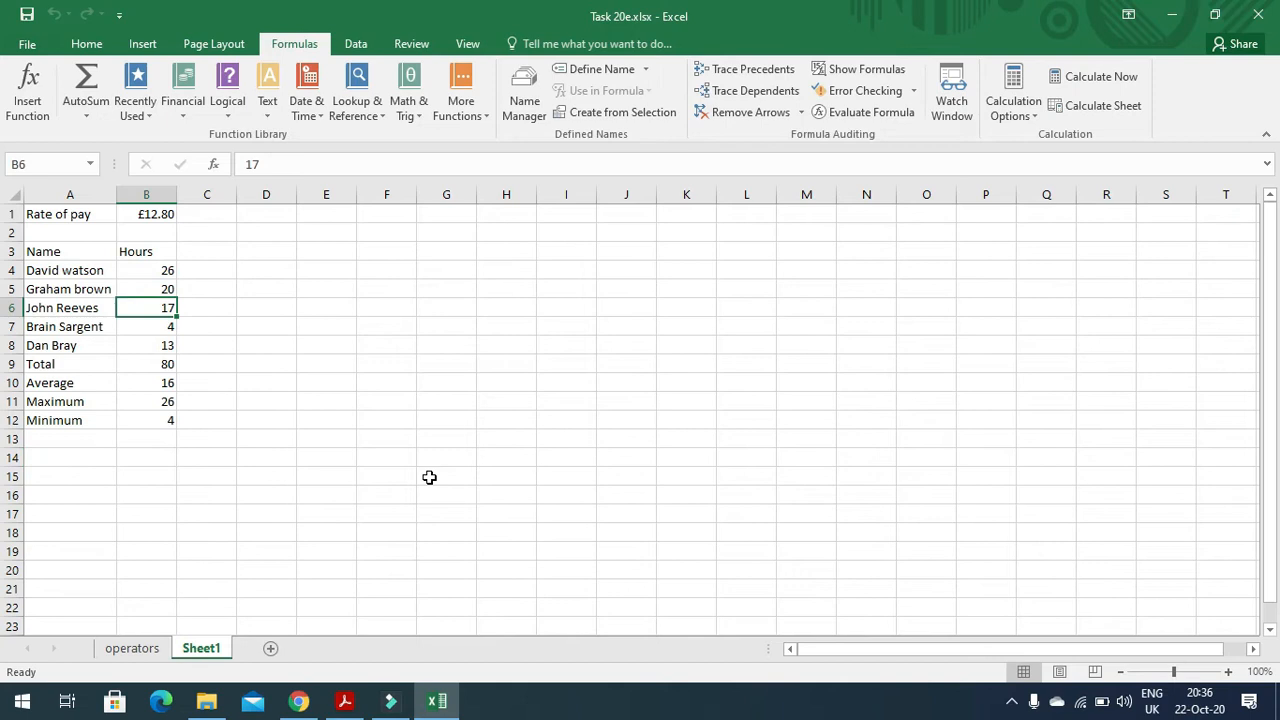
pyautogui.write('21')
pyautogui.press('Return')
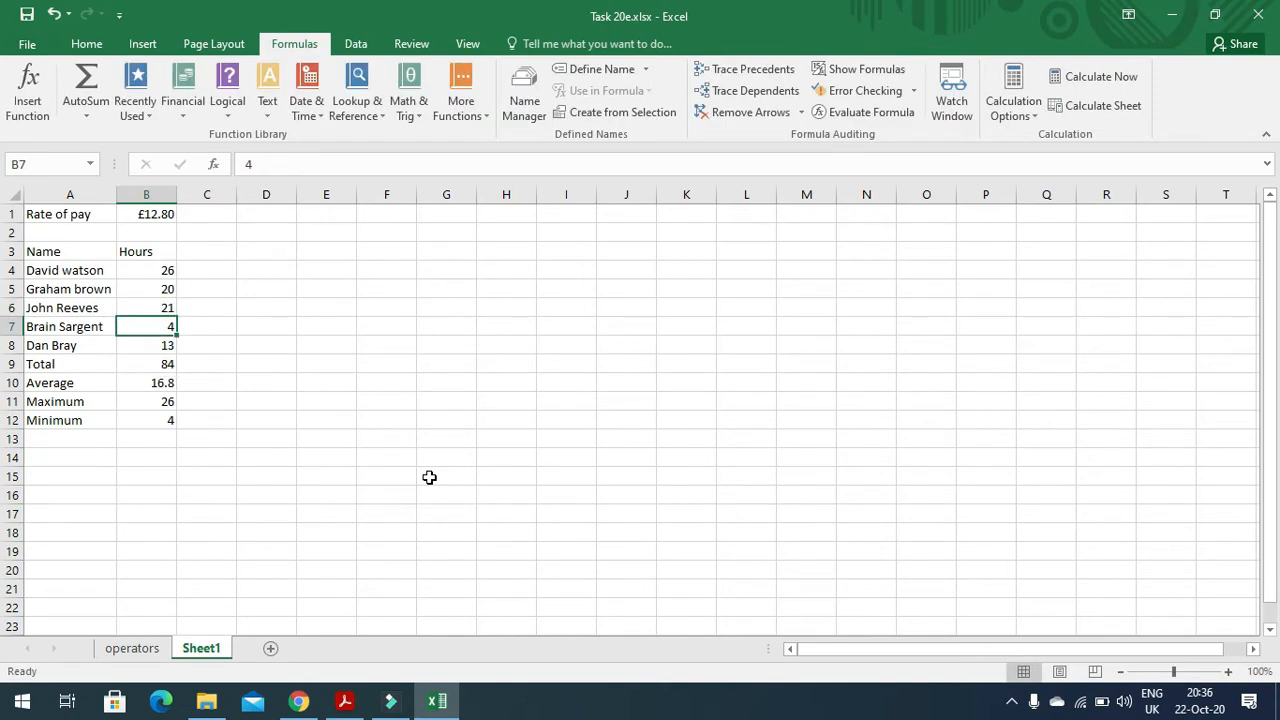
# In the Acrobat Reader textbook, highlight "an integer value" in Task 20f and the formula INT(B10) in the INT section
pyautogui.click(341, 704)
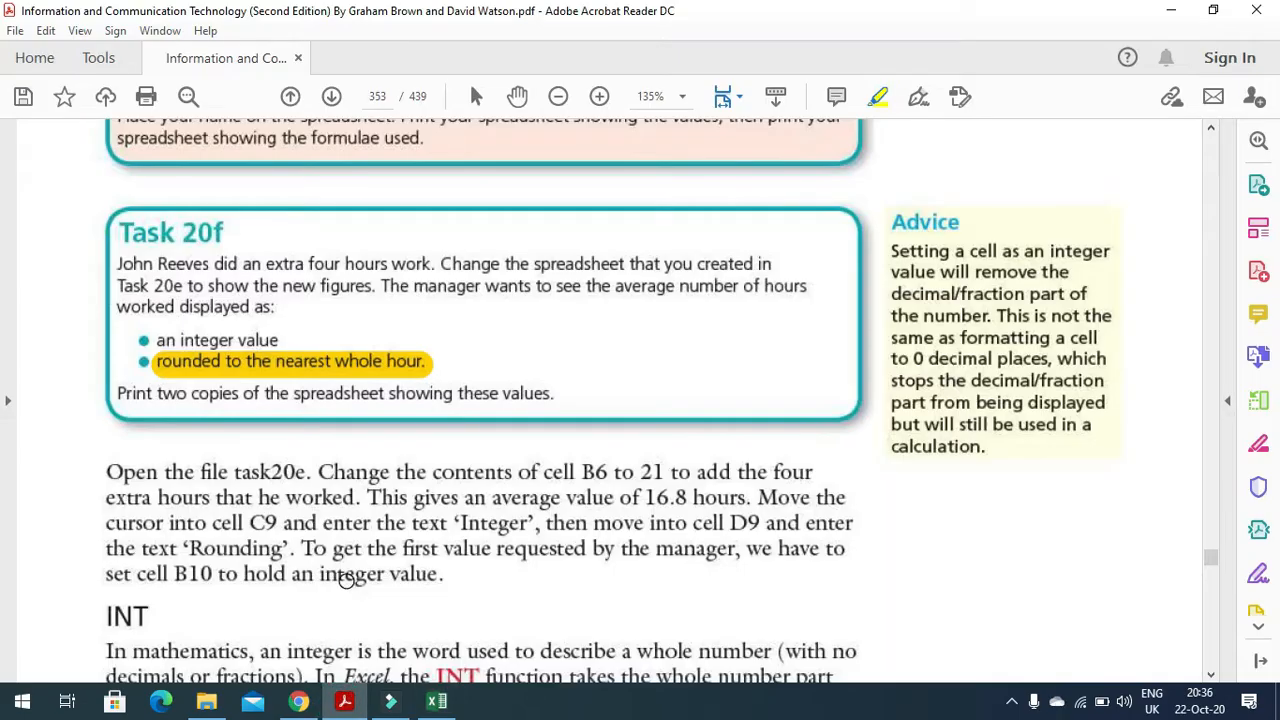
pyautogui.moveTo(160, 340); pyautogui.dragTo(280, 340)
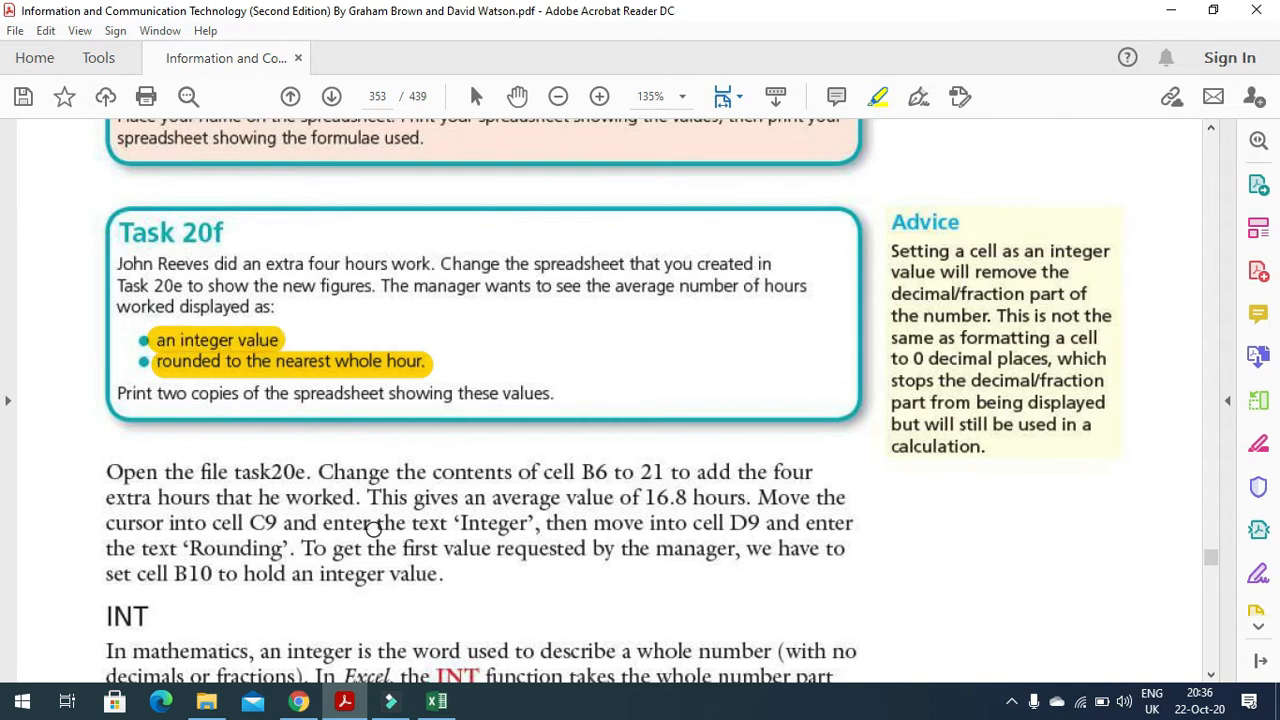
pyautogui.click(344, 704)
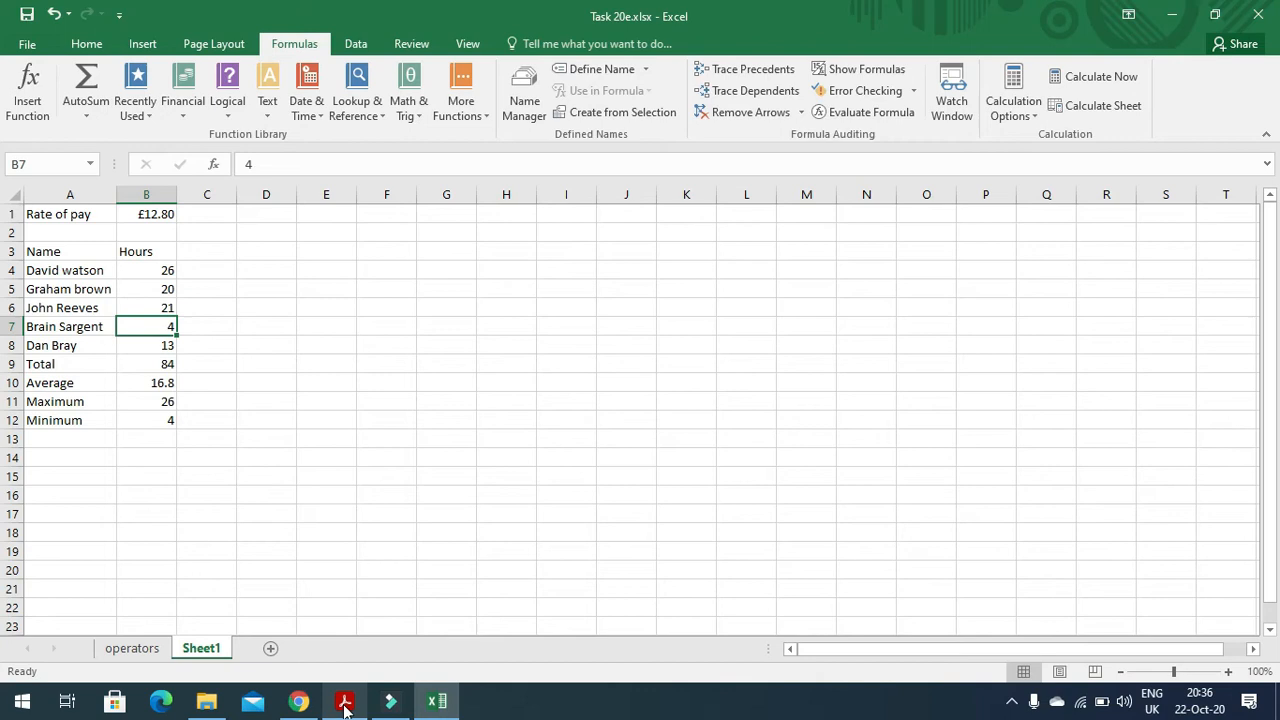
pyautogui.click(344, 704)
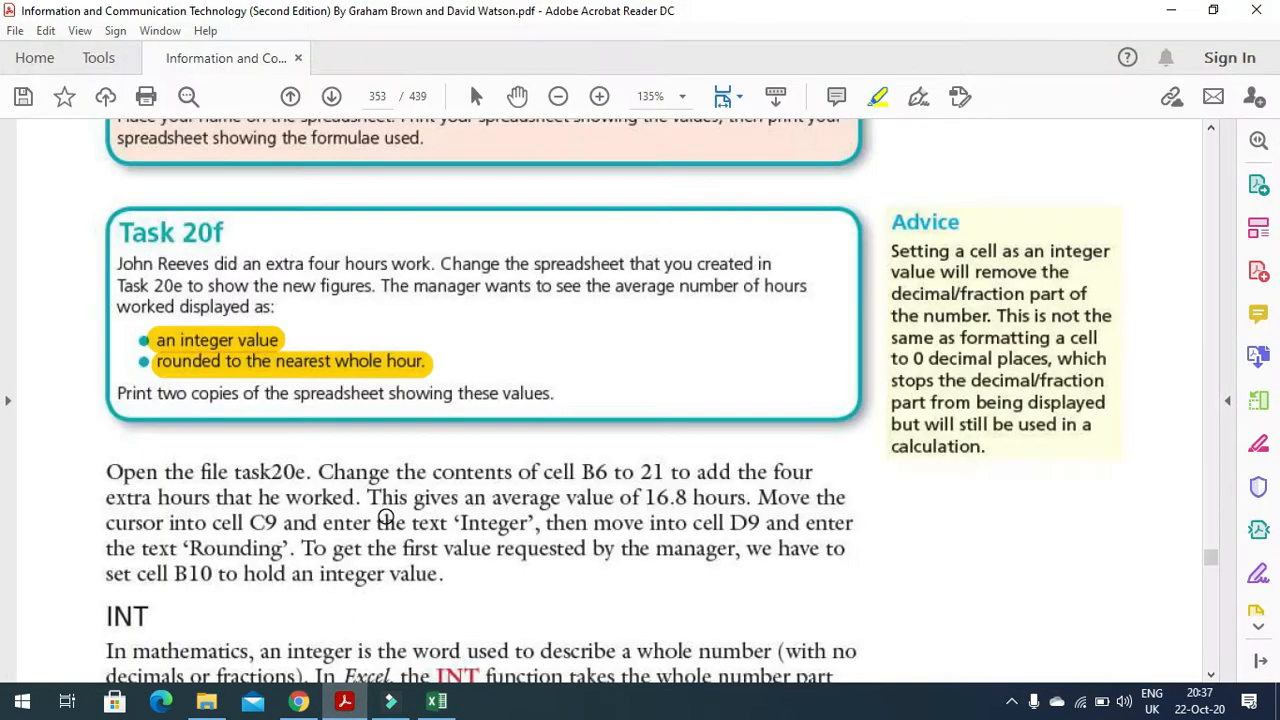
pyautogui.scroll(-5, 385, 517)
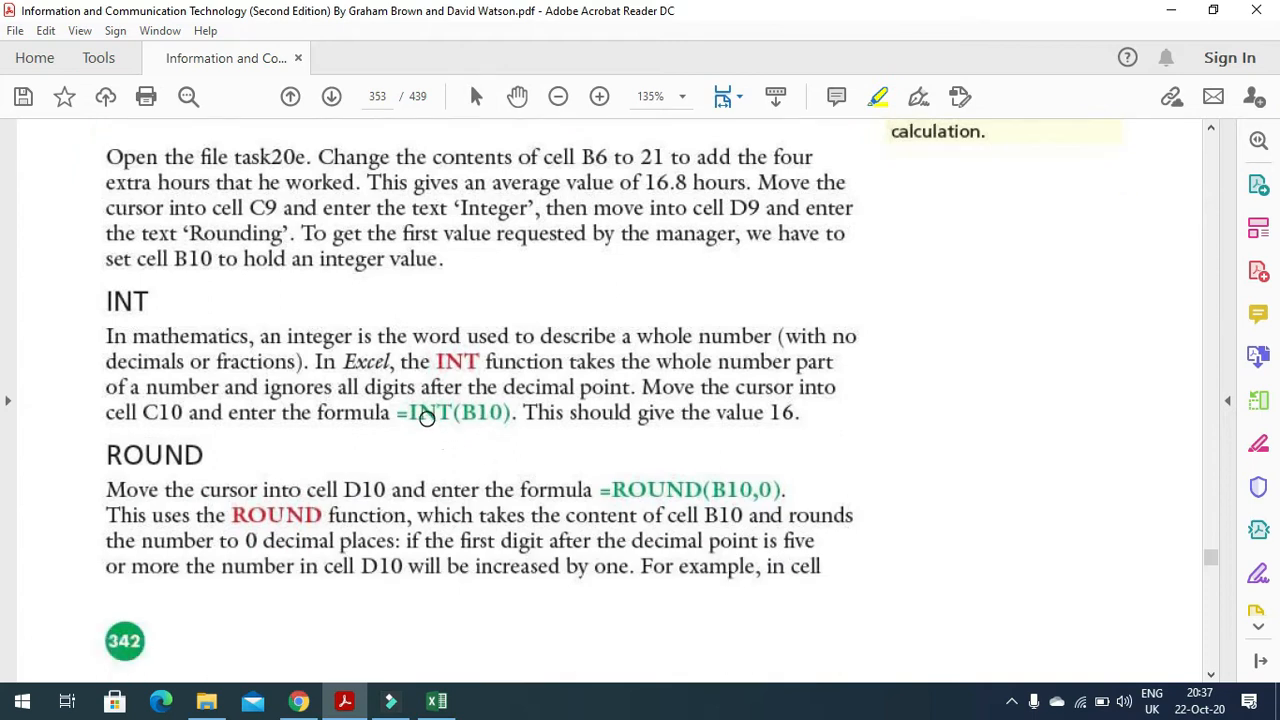
pyautogui.moveTo(415, 412); pyautogui.dragTo(510, 412)
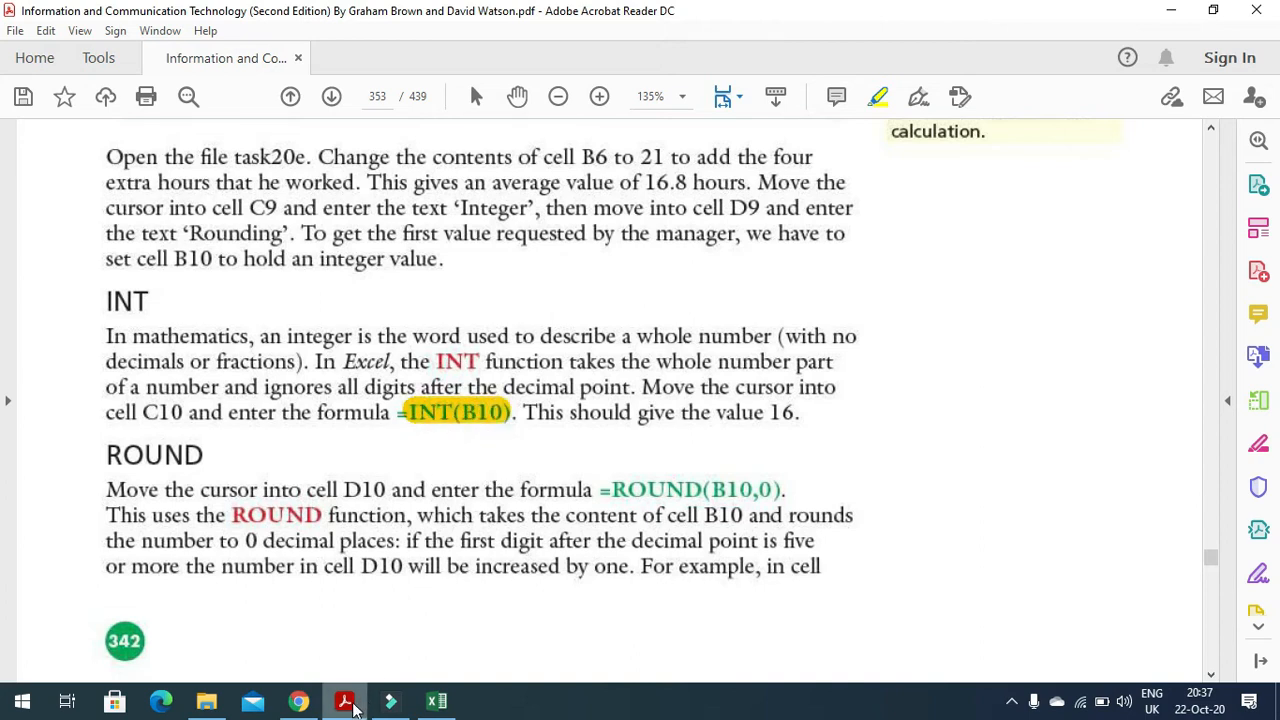
# Check the textbook's example spreadsheet, then return to Excel and enter the label "Integer" in cell A13
pyautogui.scroll(-8, 388, 553)
pyautogui.scroll(-2, 388, 553)
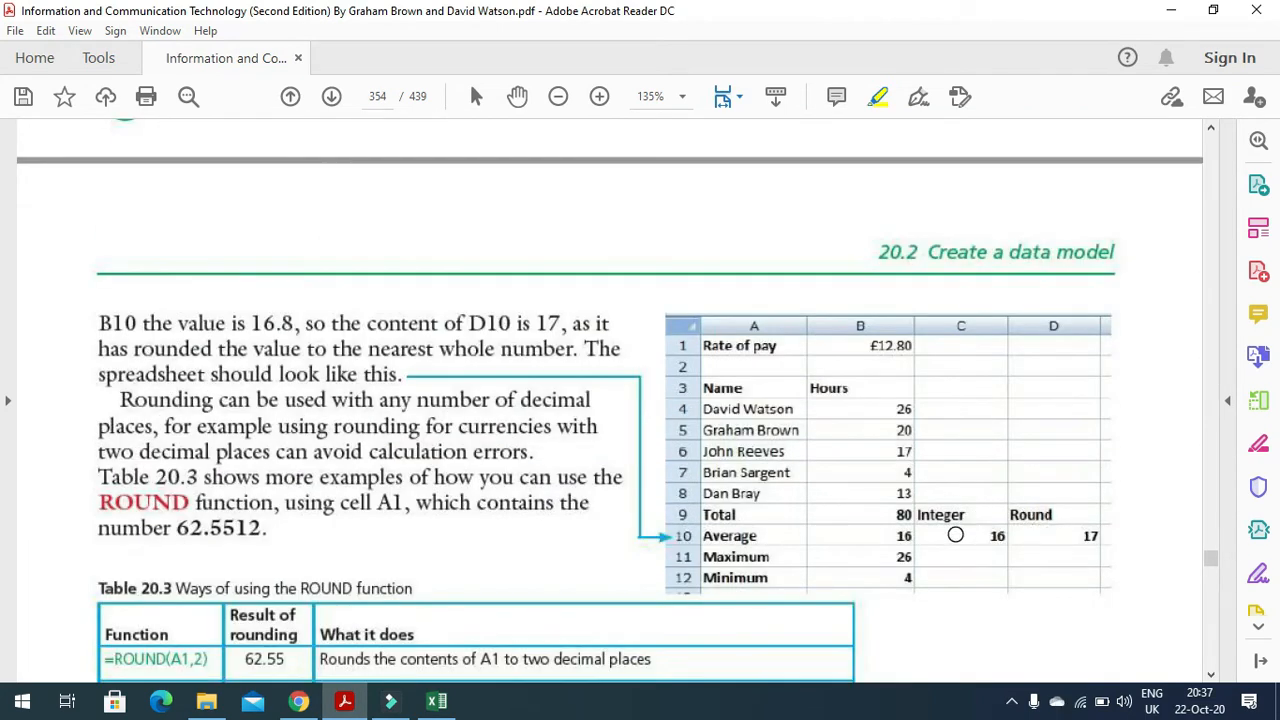
pyautogui.click(350, 700)
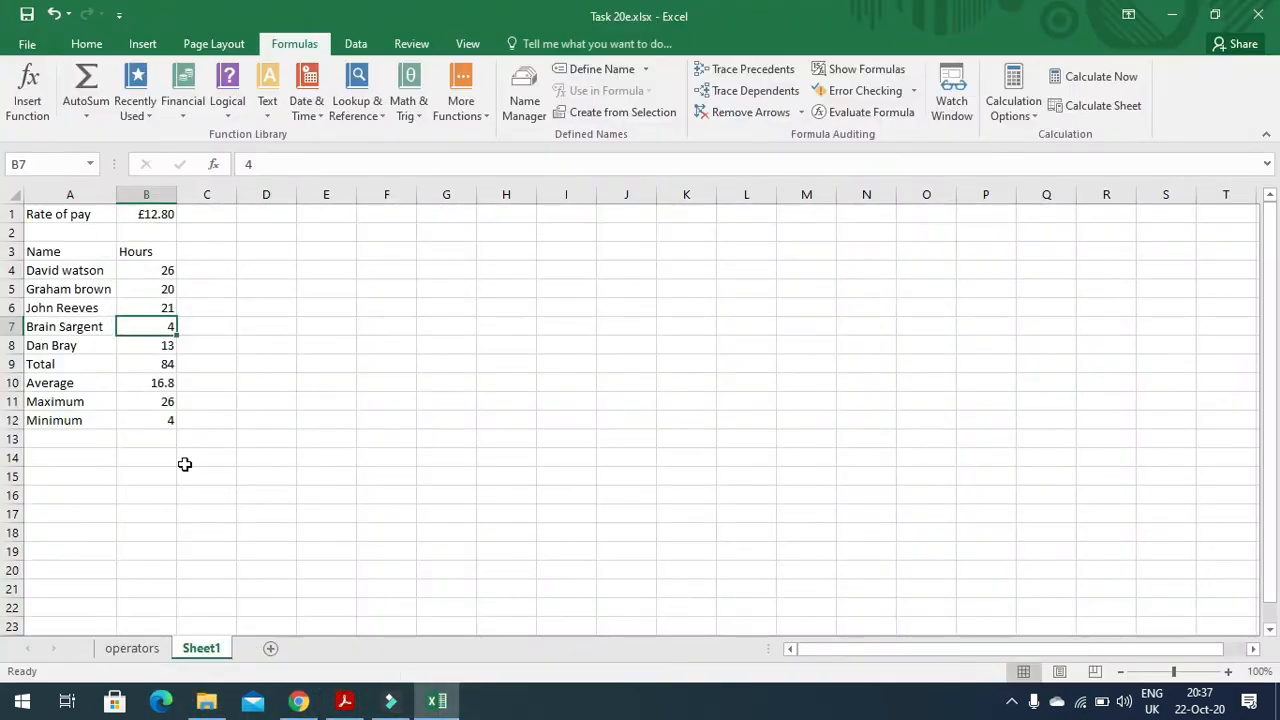
pyautogui.click(74, 442)
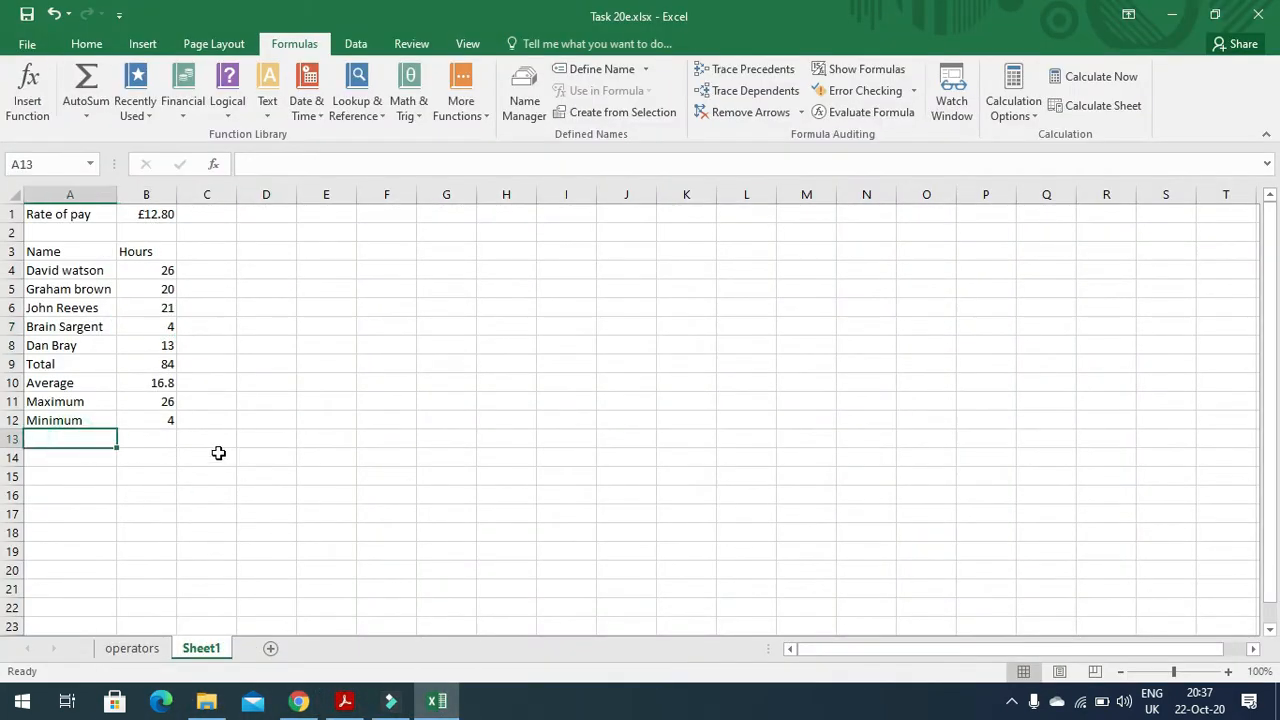
pyautogui.write('Integer')
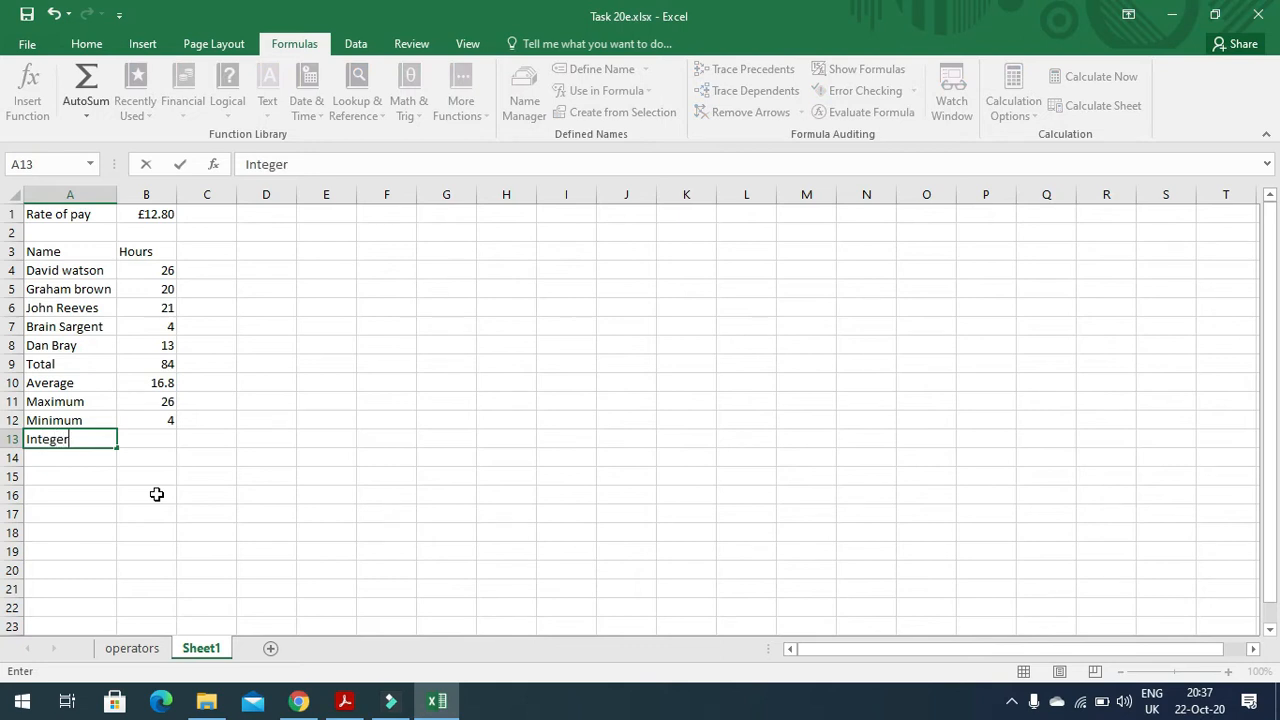
pyautogui.press('Tab')
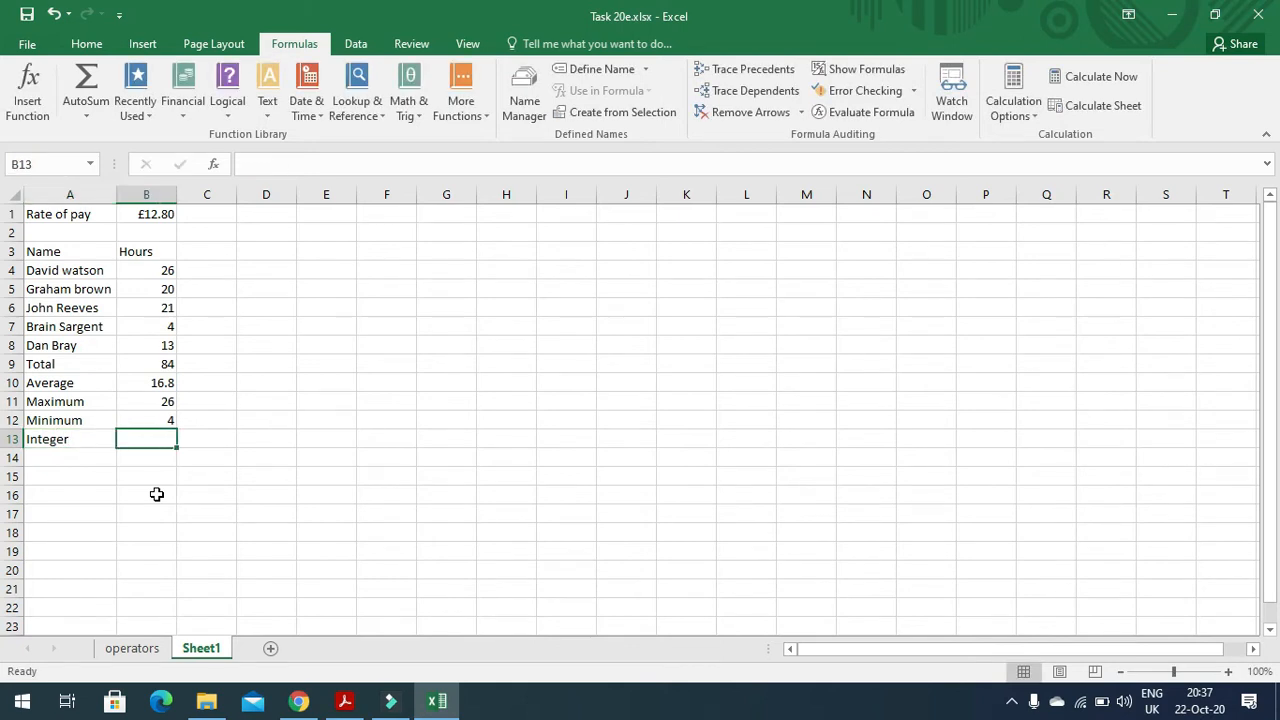
# Enter the formula =INT(B10) in cell B13 to get the integer part of the average
pyautogui.write('=int')
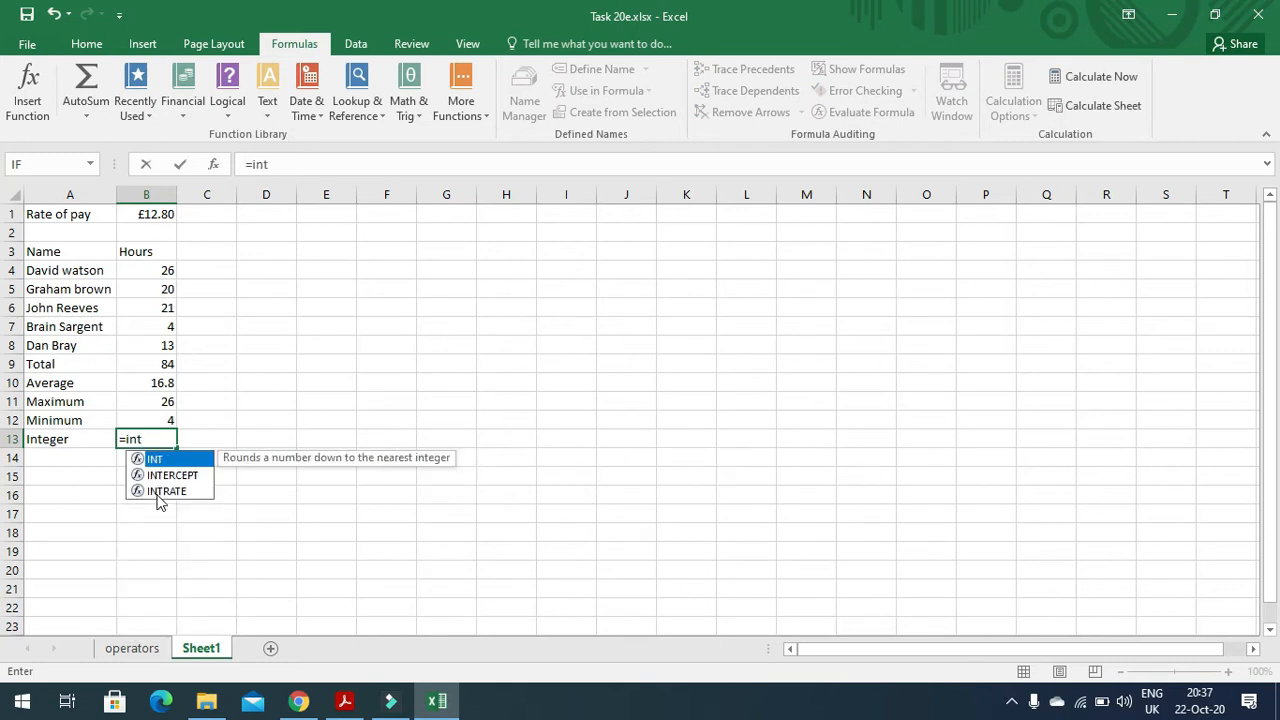
pyautogui.write('(')
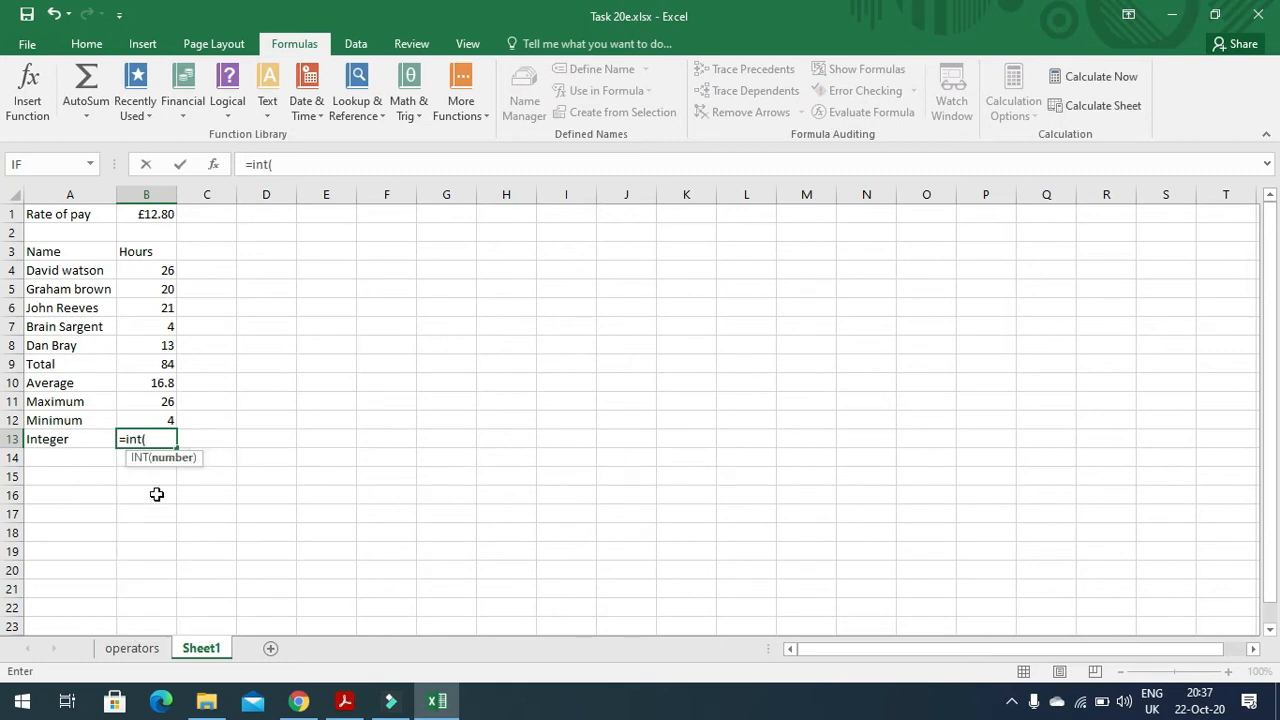
pyautogui.click(158, 382)
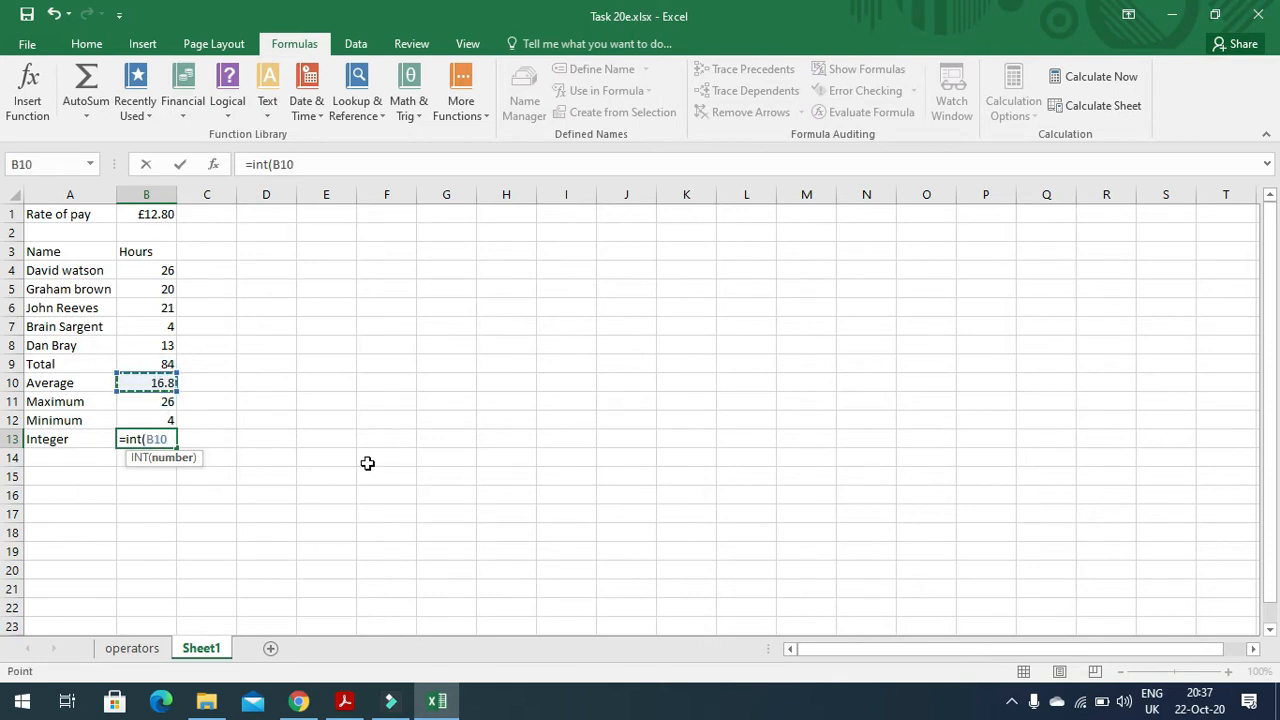
pyautogui.write(')')
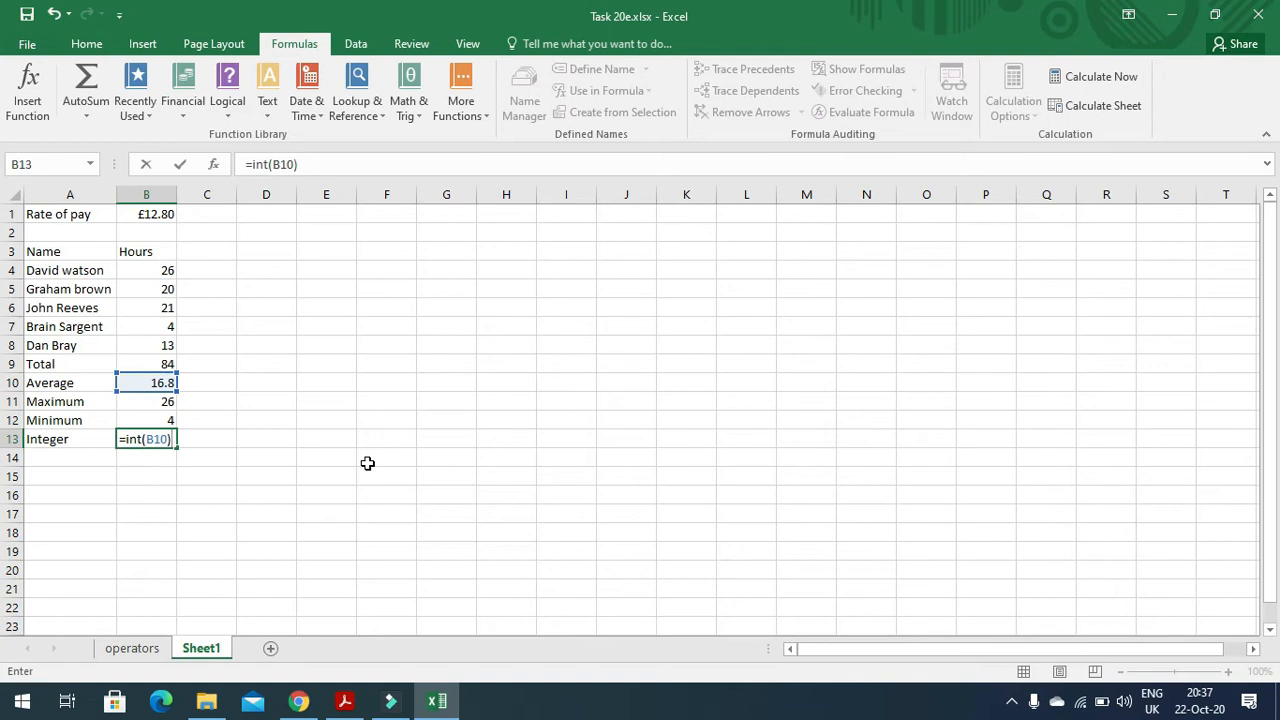
pyautogui.press('Return')
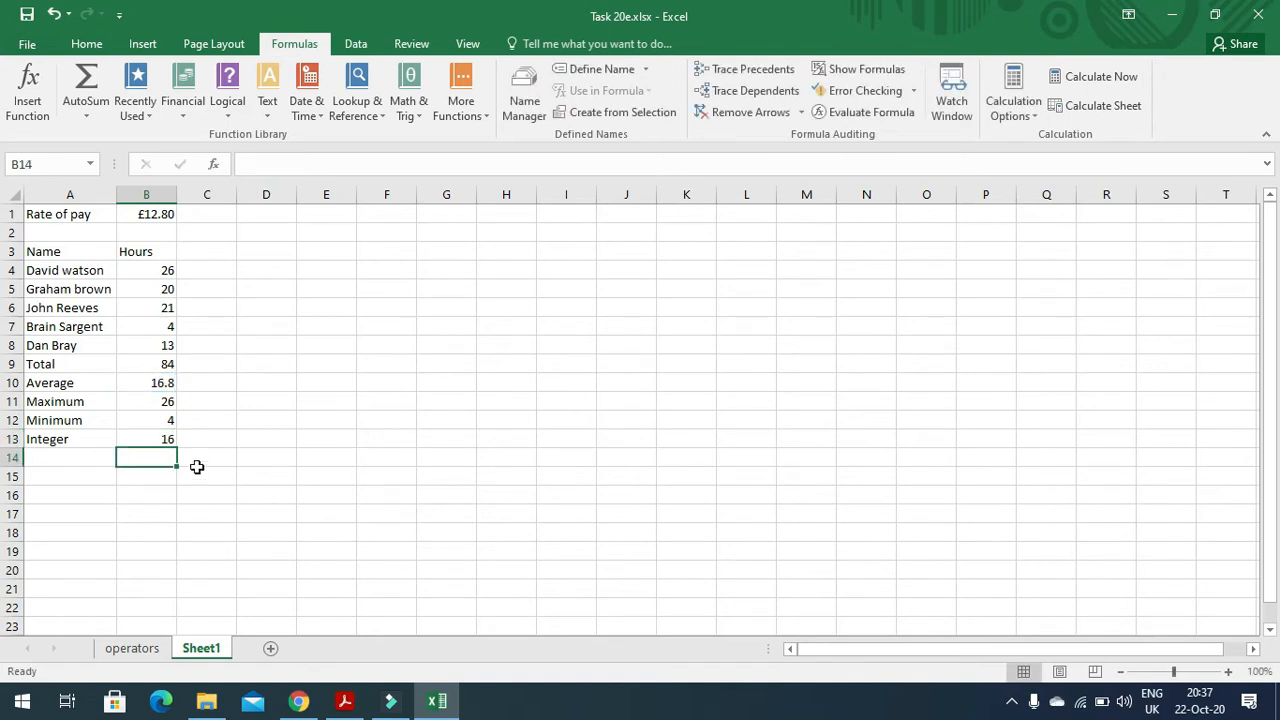
# Consult the ROUND section of the textbook in Acrobat Reader, and enter the label "round" in cell A14 of the Excel sheet
pyautogui.click(344, 700)
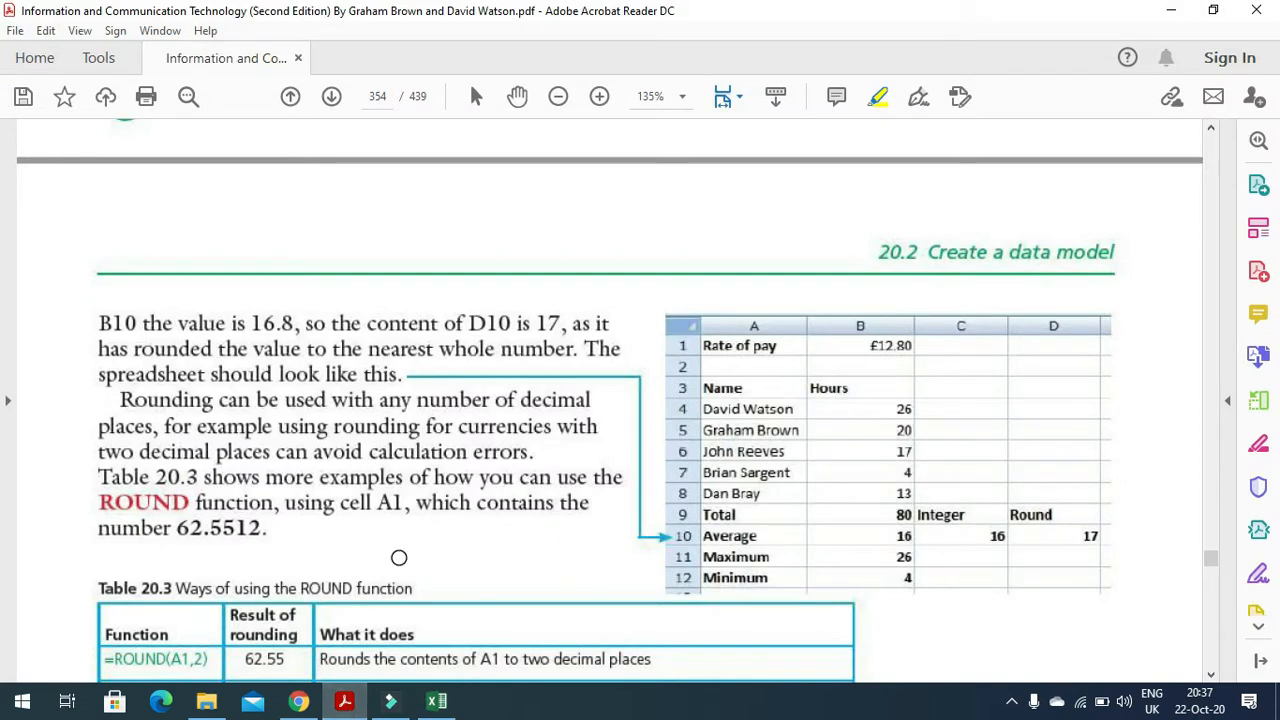
pyautogui.scroll(-2, 260, 500)
pyautogui.scroll(2, 260, 500)
pyautogui.scroll(10, 260, 501)
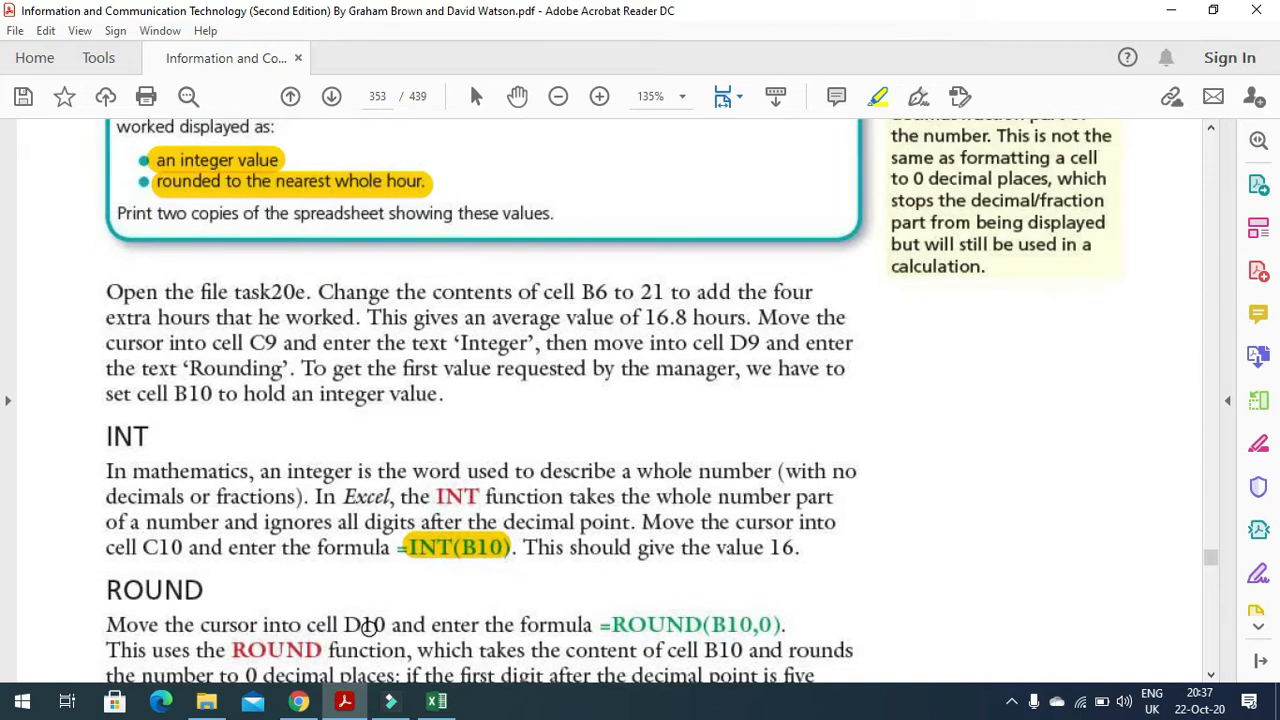
pyautogui.click(344, 703)
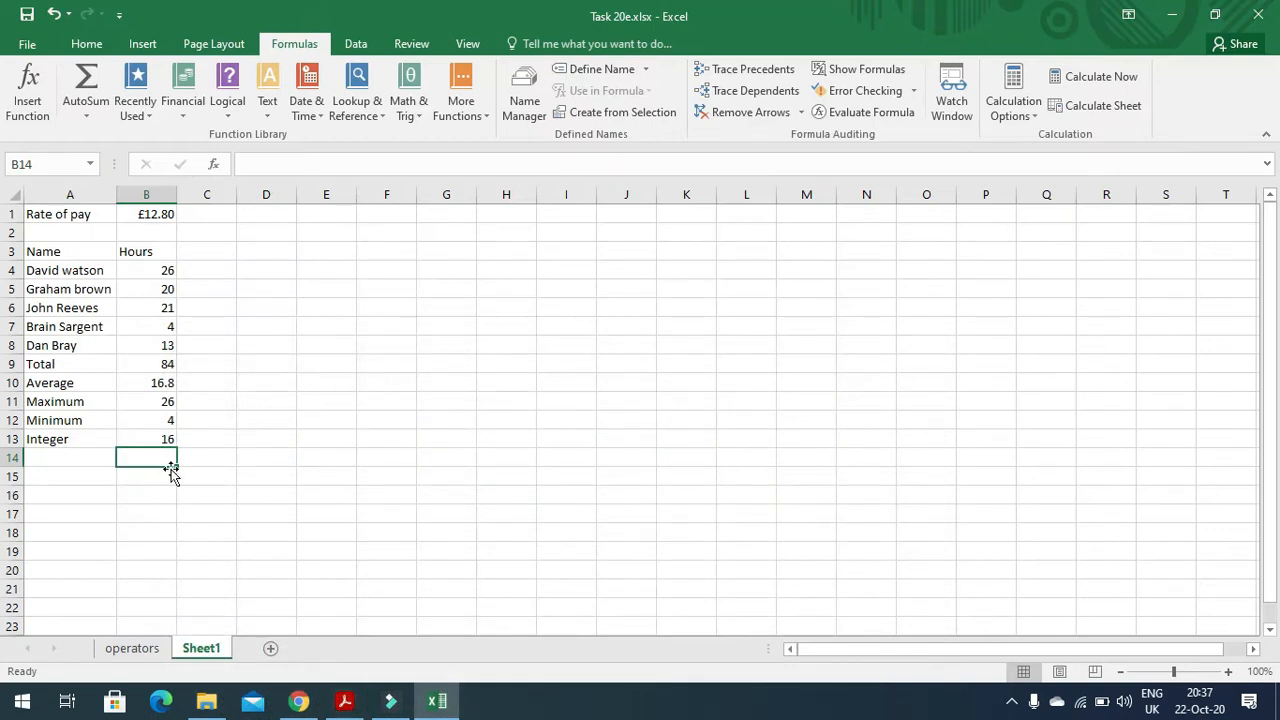
pyautogui.click(89, 456)
pyautogui.write('round')
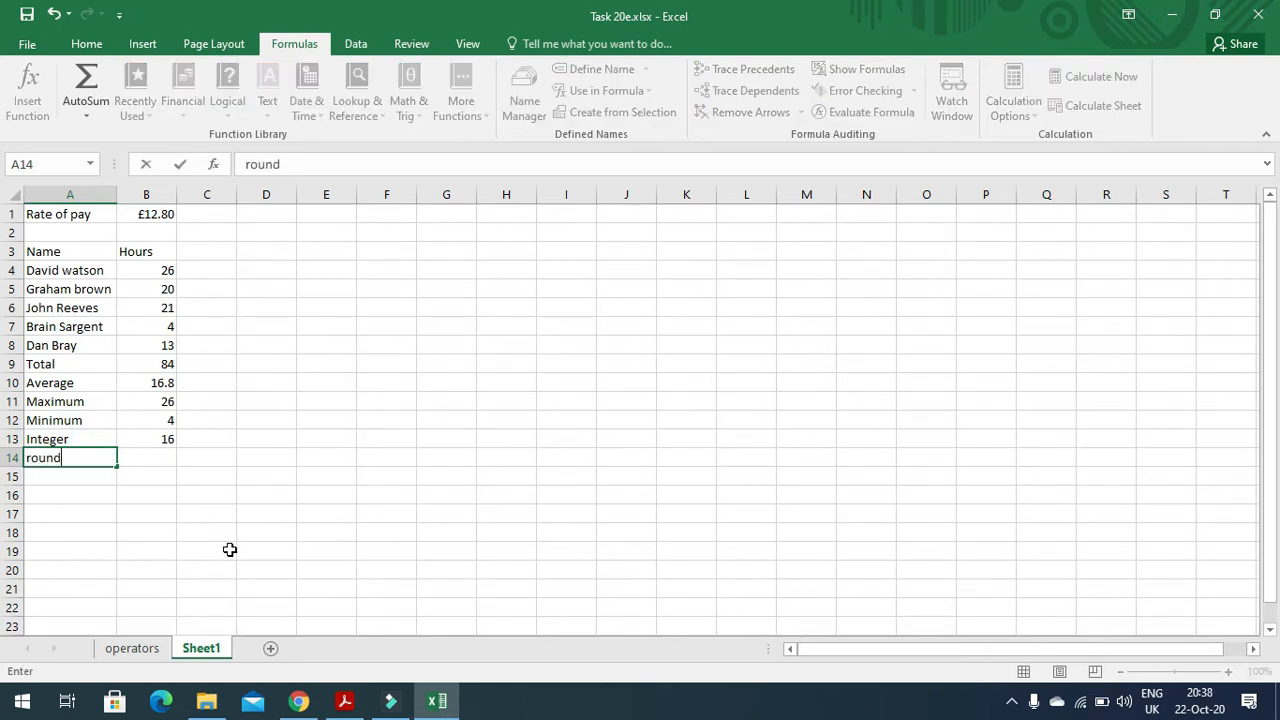
pyautogui.press('Tab')
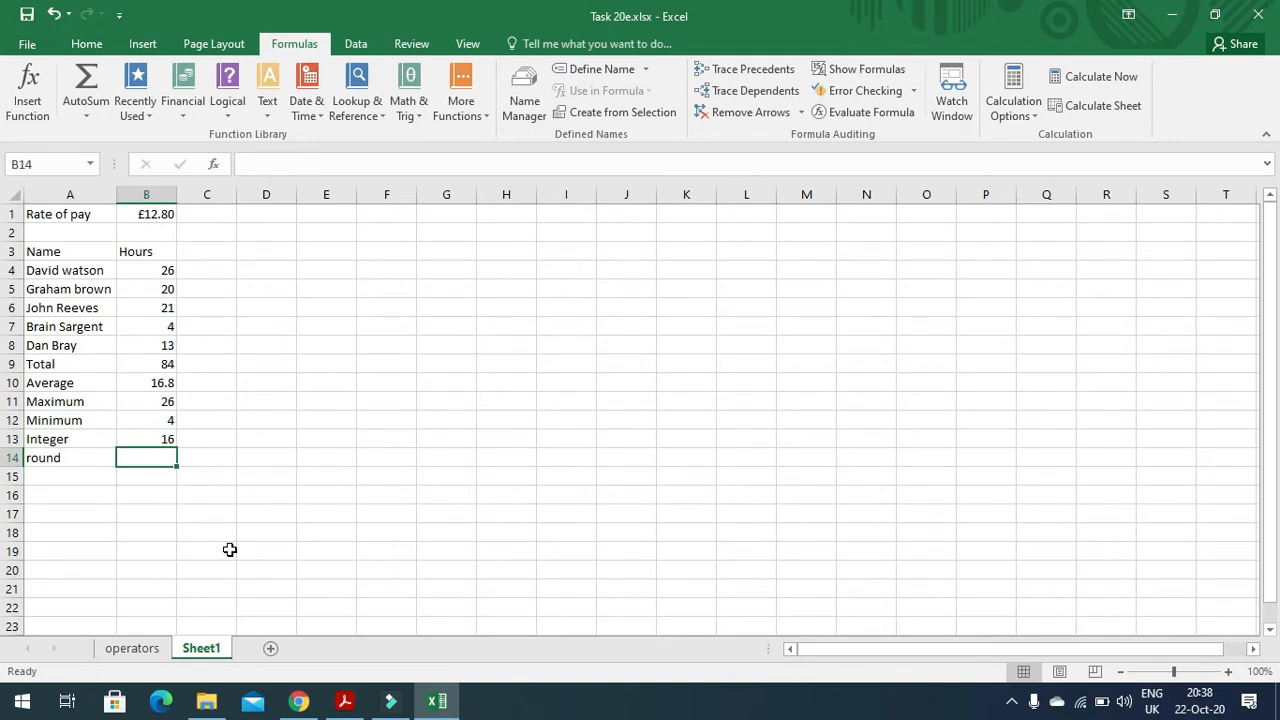
# Begin a ROUND formula in cell B14 with the average in B10 as its number argument
pyautogui.write('=roun')
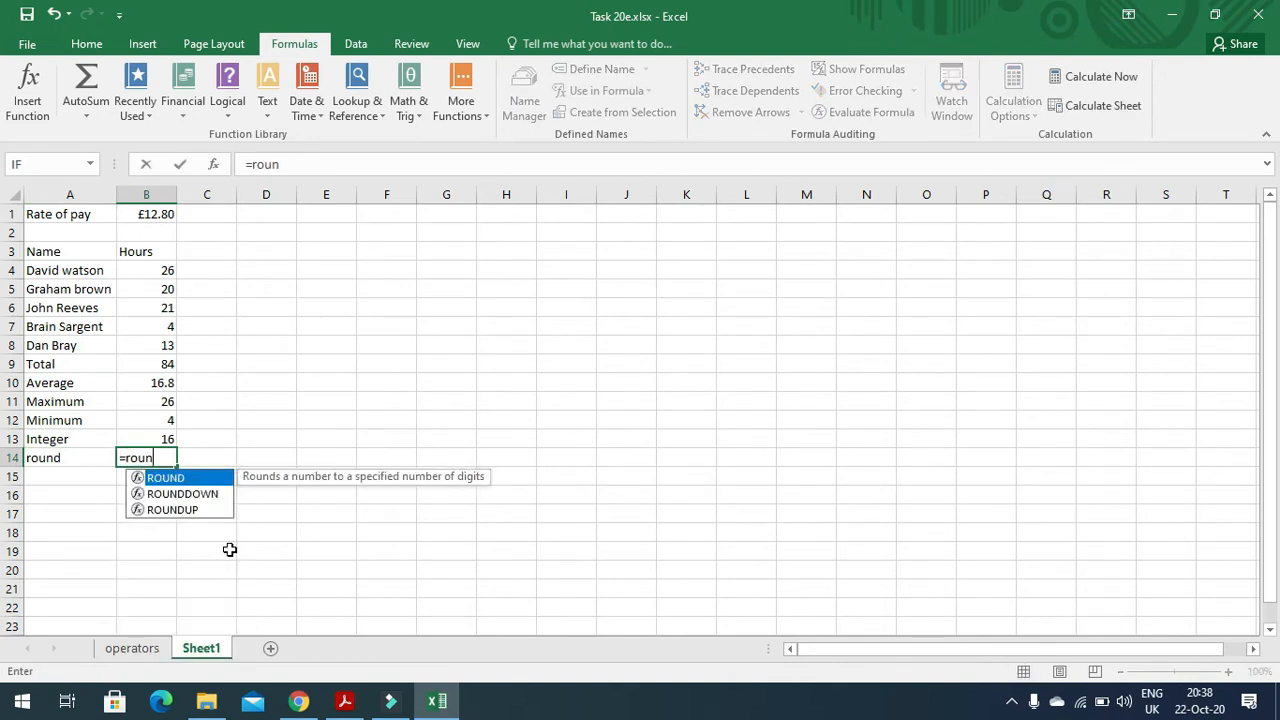
pyautogui.write('d(')
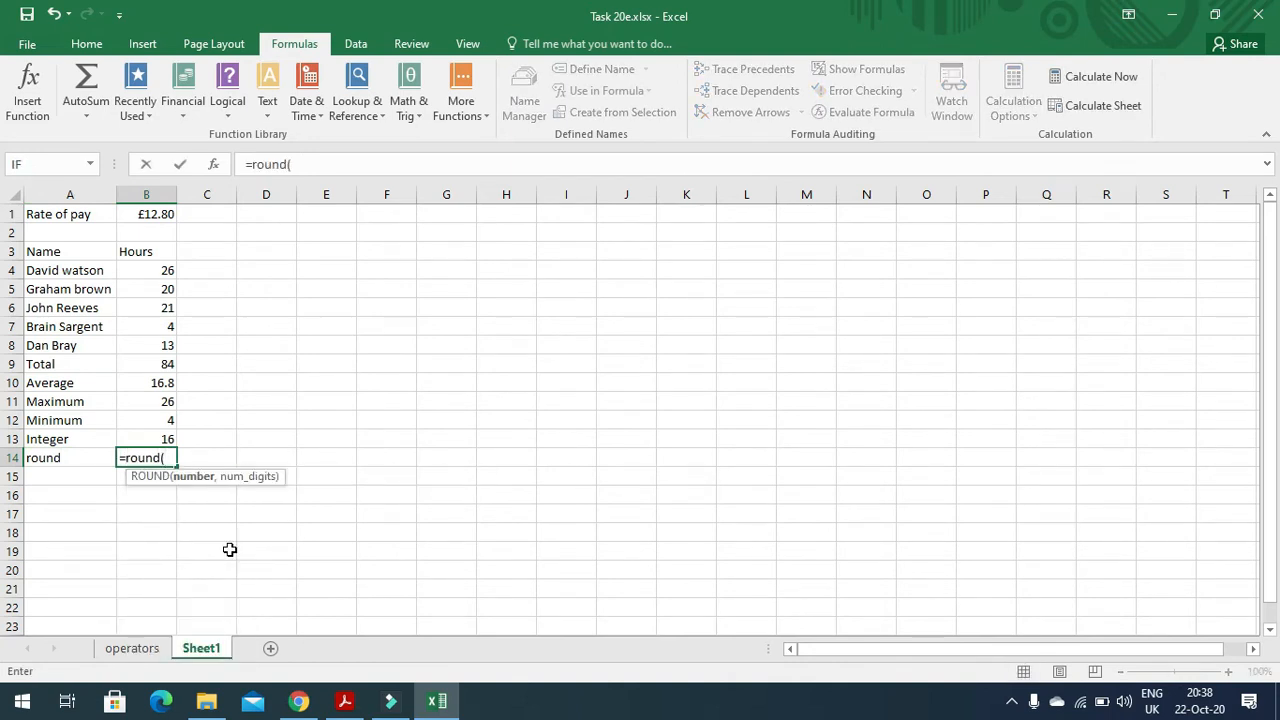
pyautogui.click(158, 380)
pyautogui.write(',')
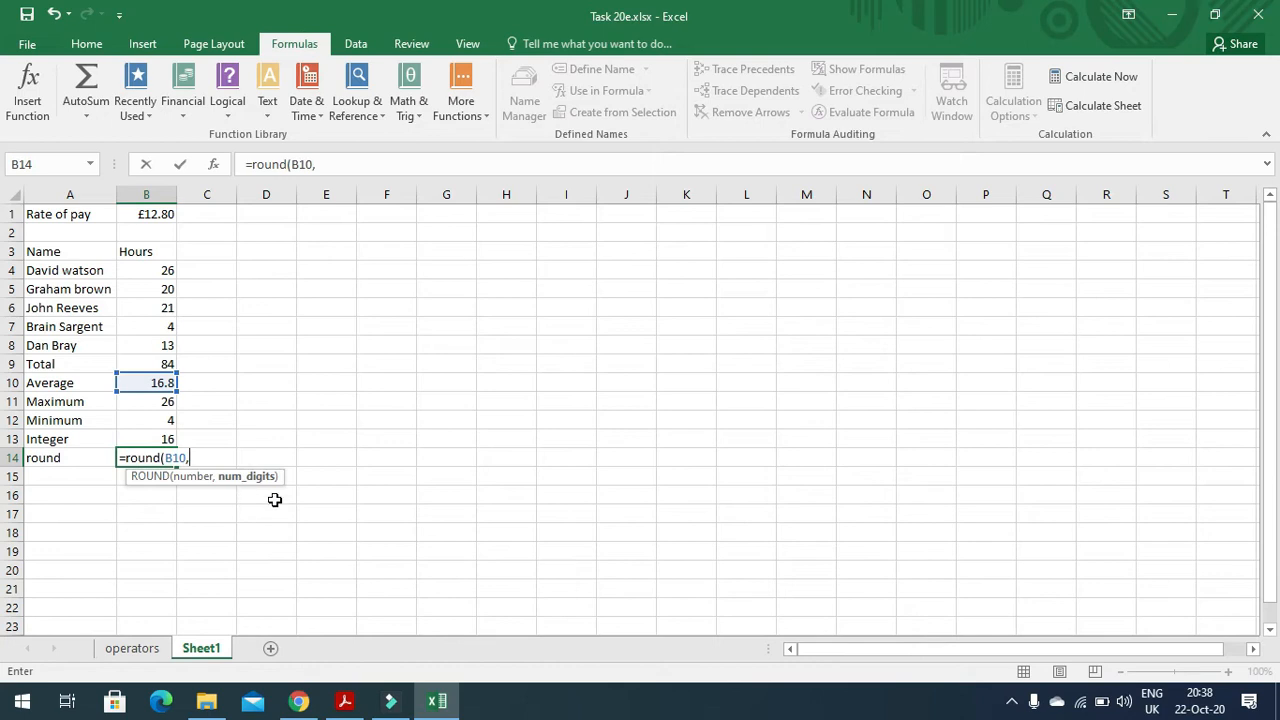
# In the Acrobat Reader textbook, highlight the 0 argument of the formula =ROUND(B10,0) in the ROUND section
pyautogui.click(344, 701)
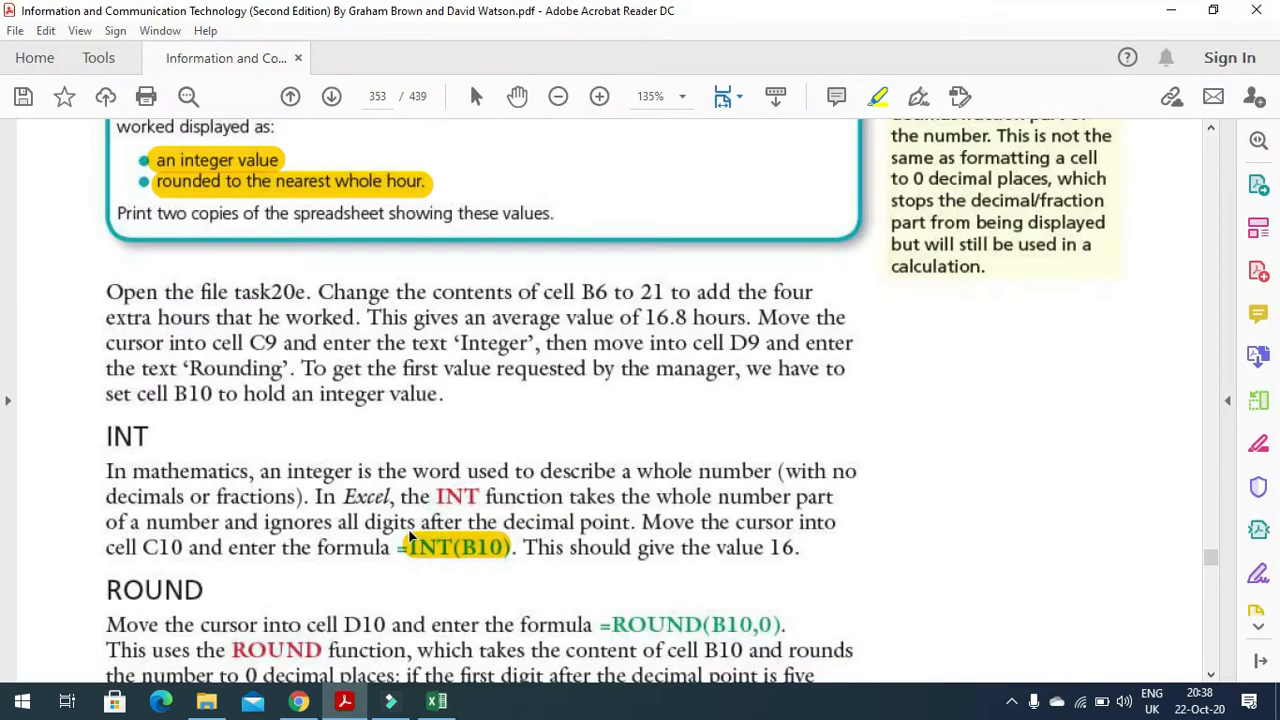
pyautogui.scroll(-2, 598, 604)
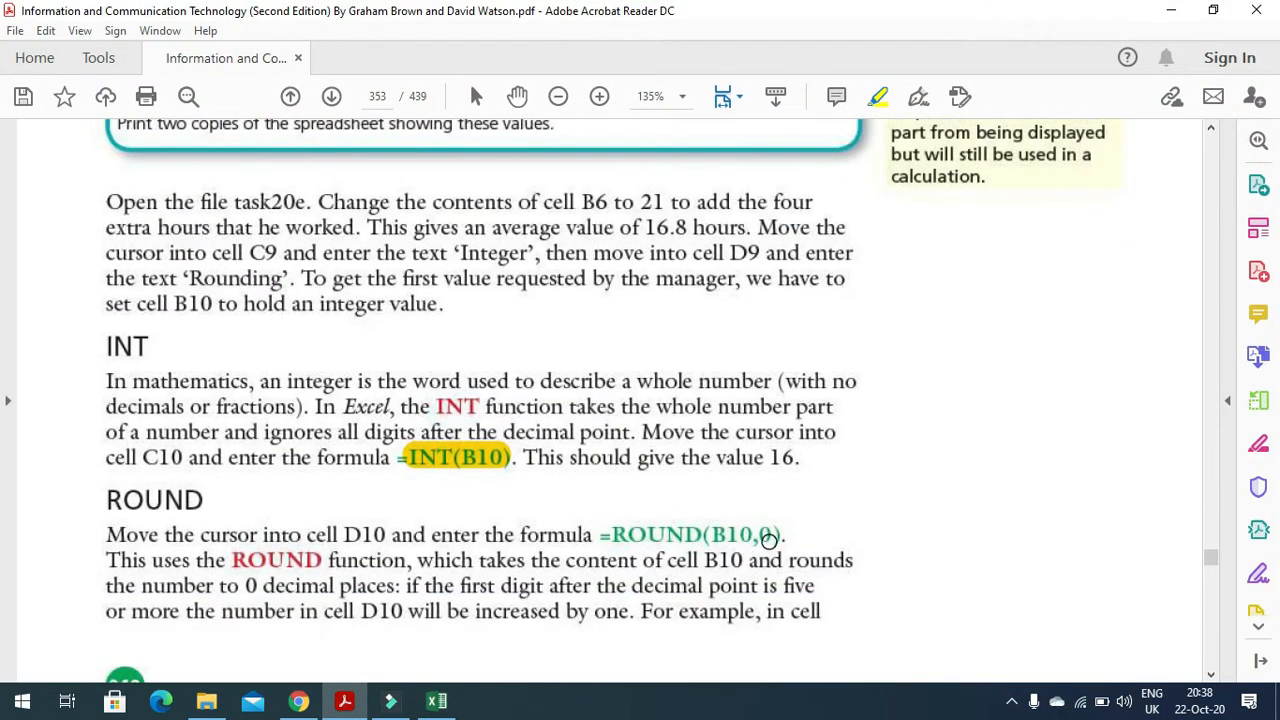
pyautogui.moveTo(757, 535); pyautogui.dragTo(781, 535)
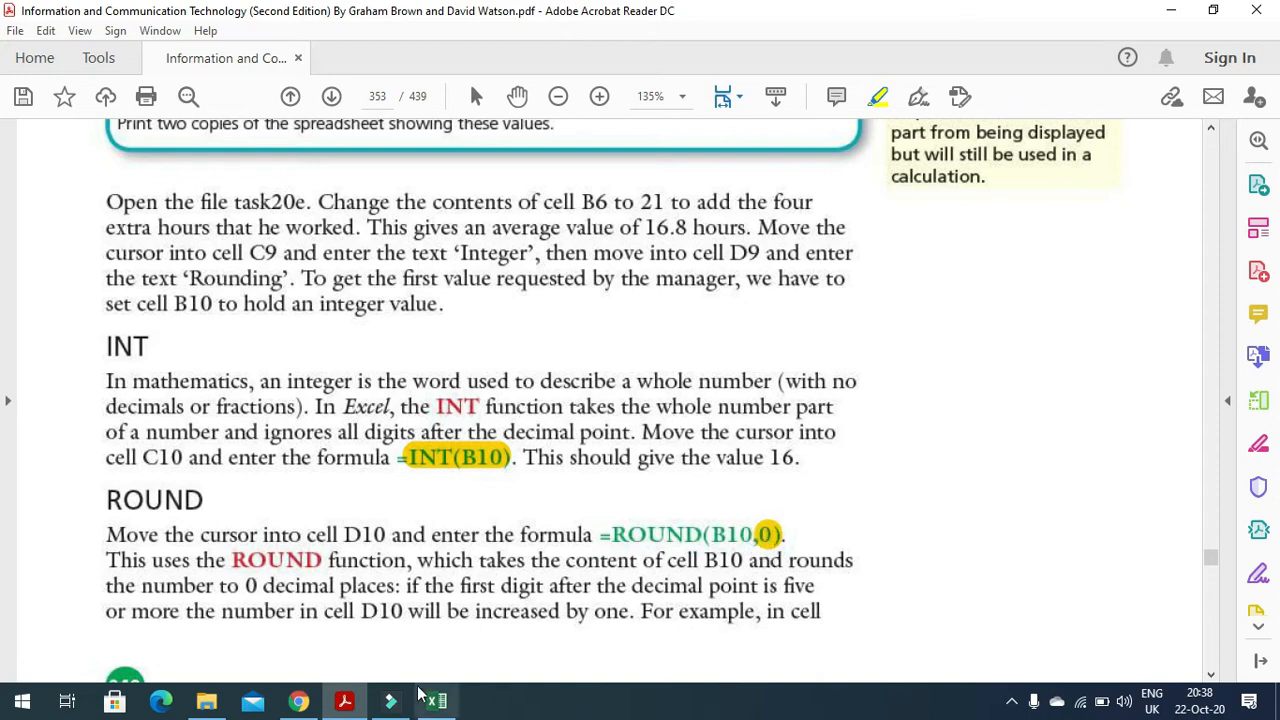
# Return to Excel and complete the formula in B14 as =ROUND(B10,0)
pyautogui.click(354, 707)
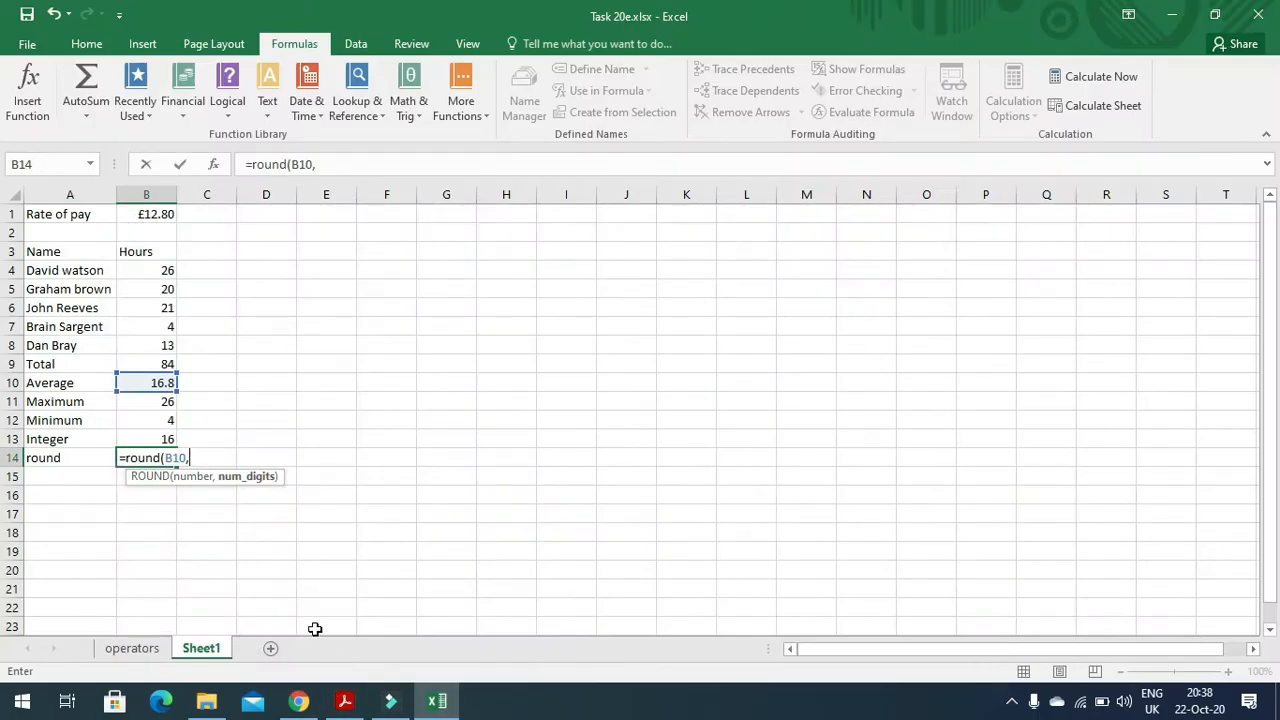
pyautogui.write('0)')
pyautogui.press('Return')
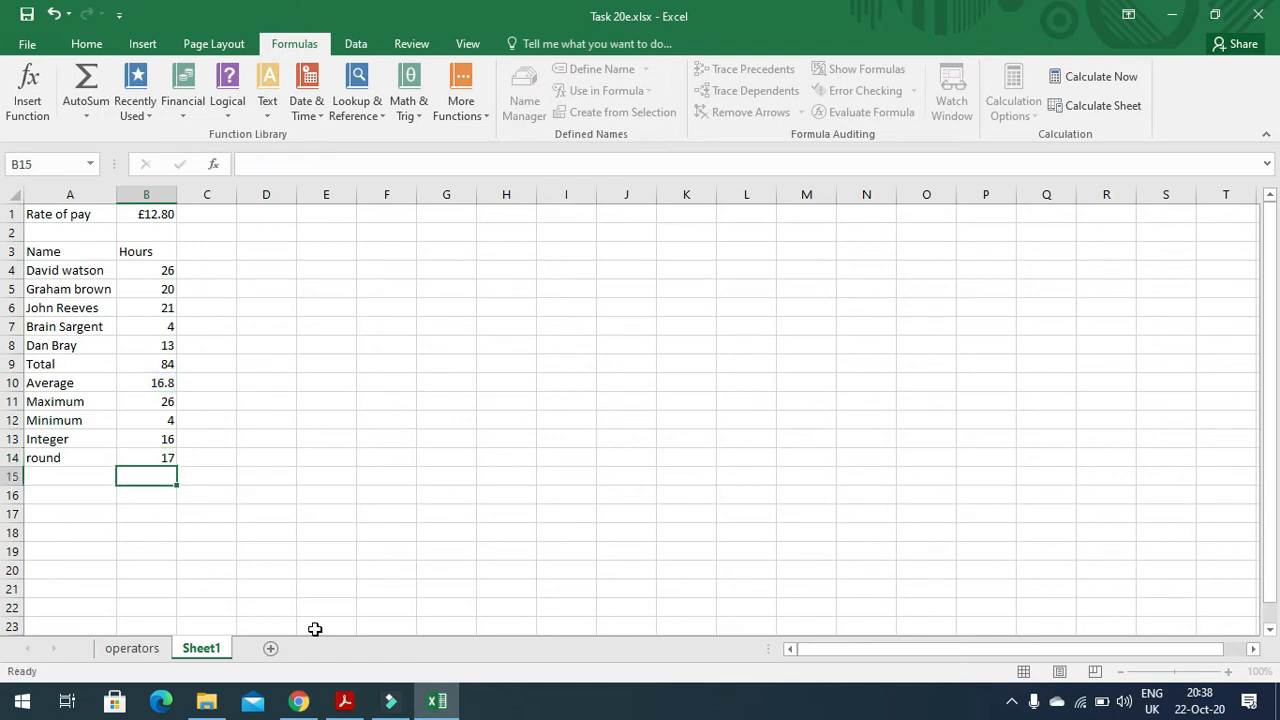
# Compare the integer formula in B13 and the rounding formula in B14 with the average in B10
pyautogui.click(147, 438)
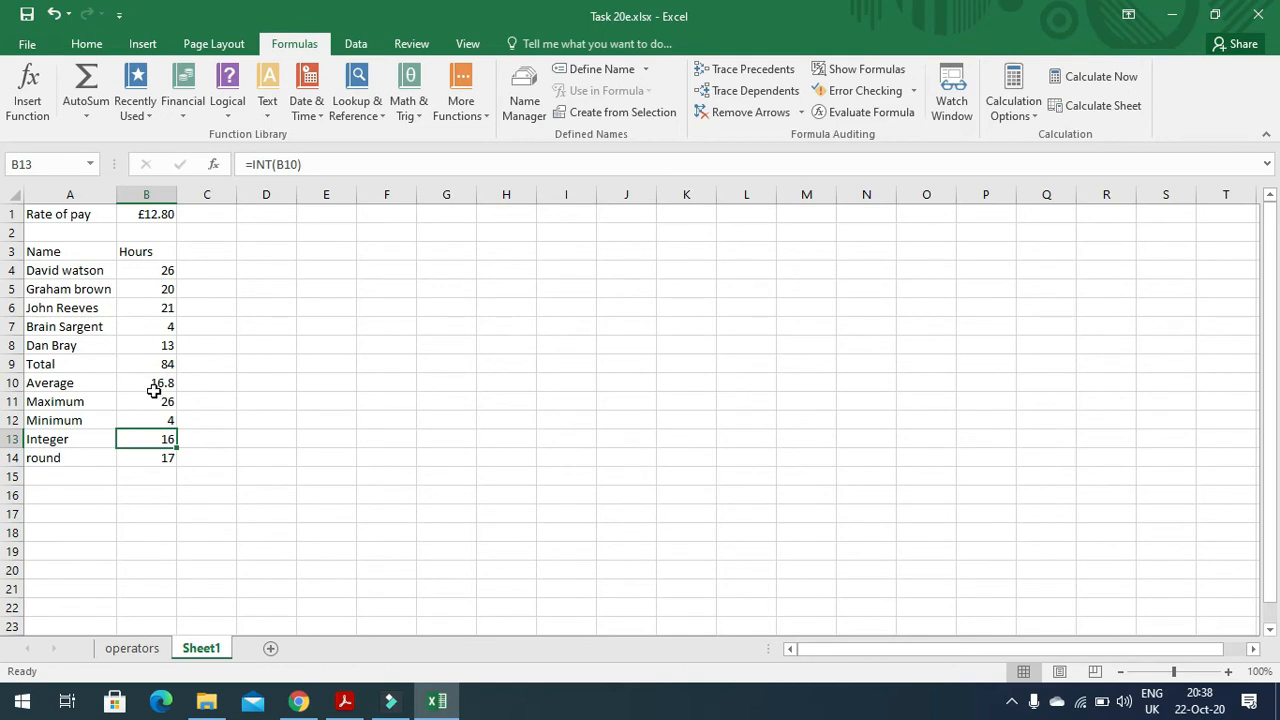
pyautogui.click(136, 458)
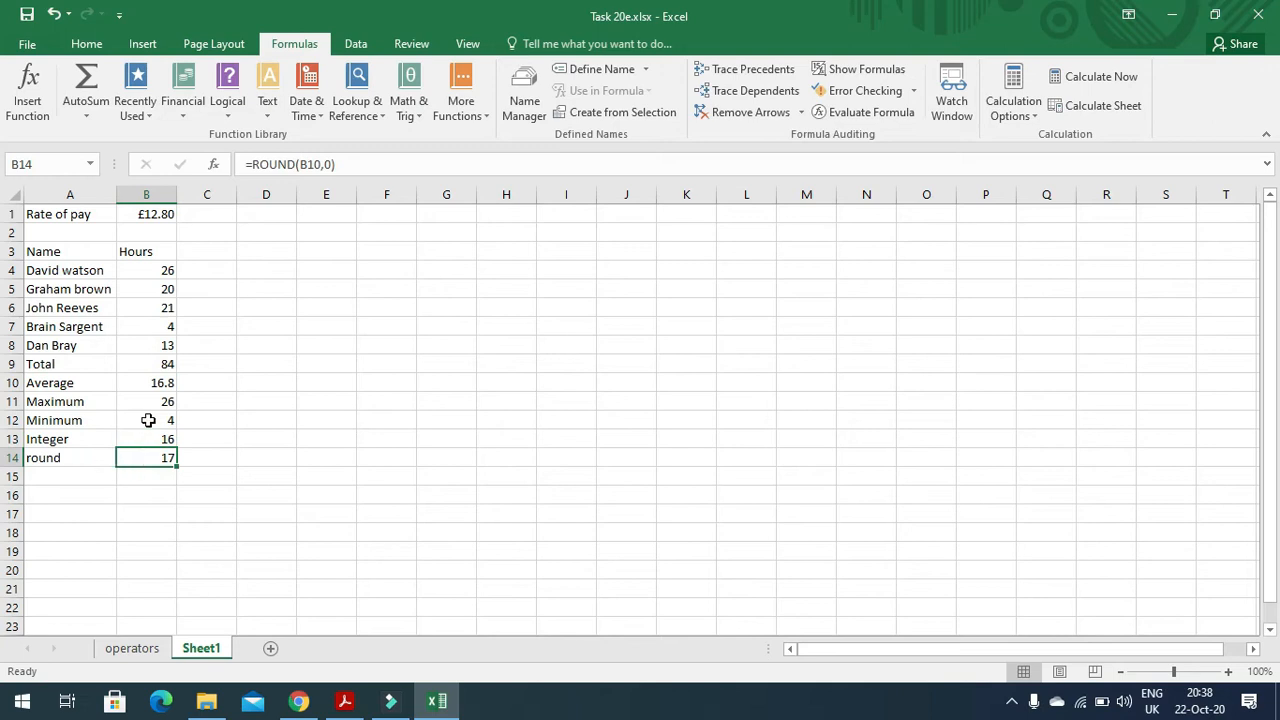
pyautogui.click(137, 382)
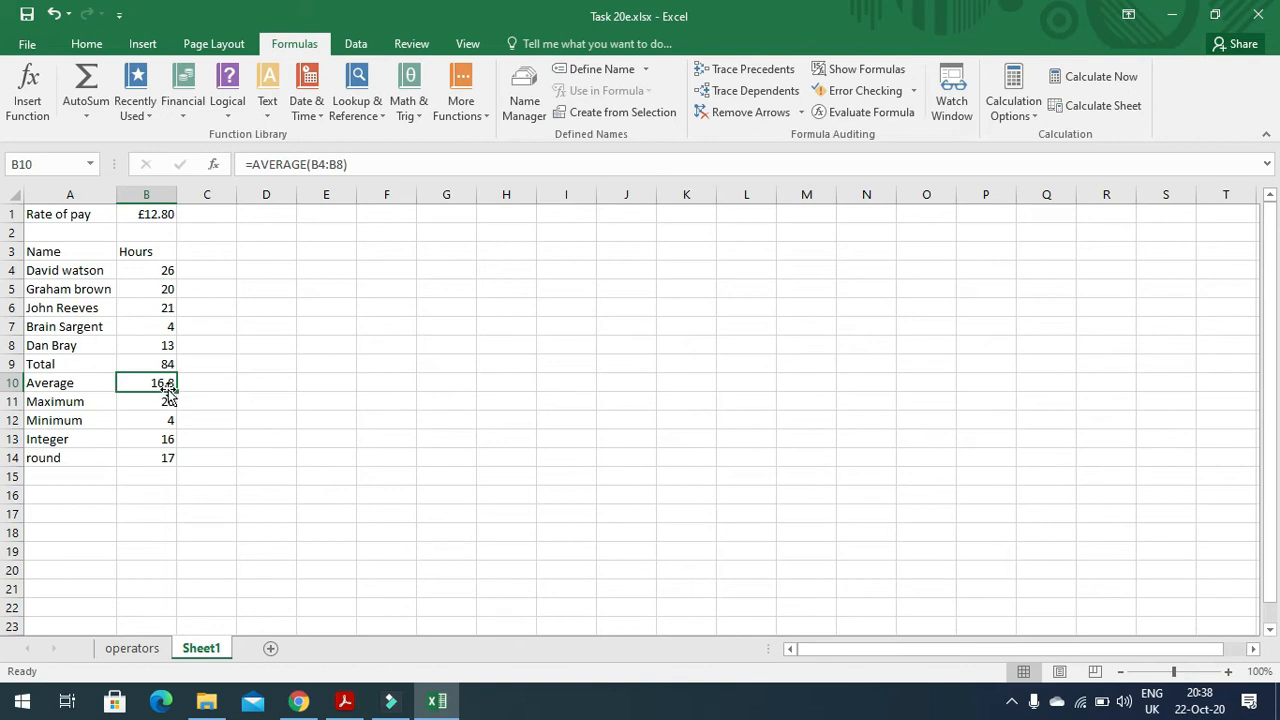
pyautogui.click(155, 457)
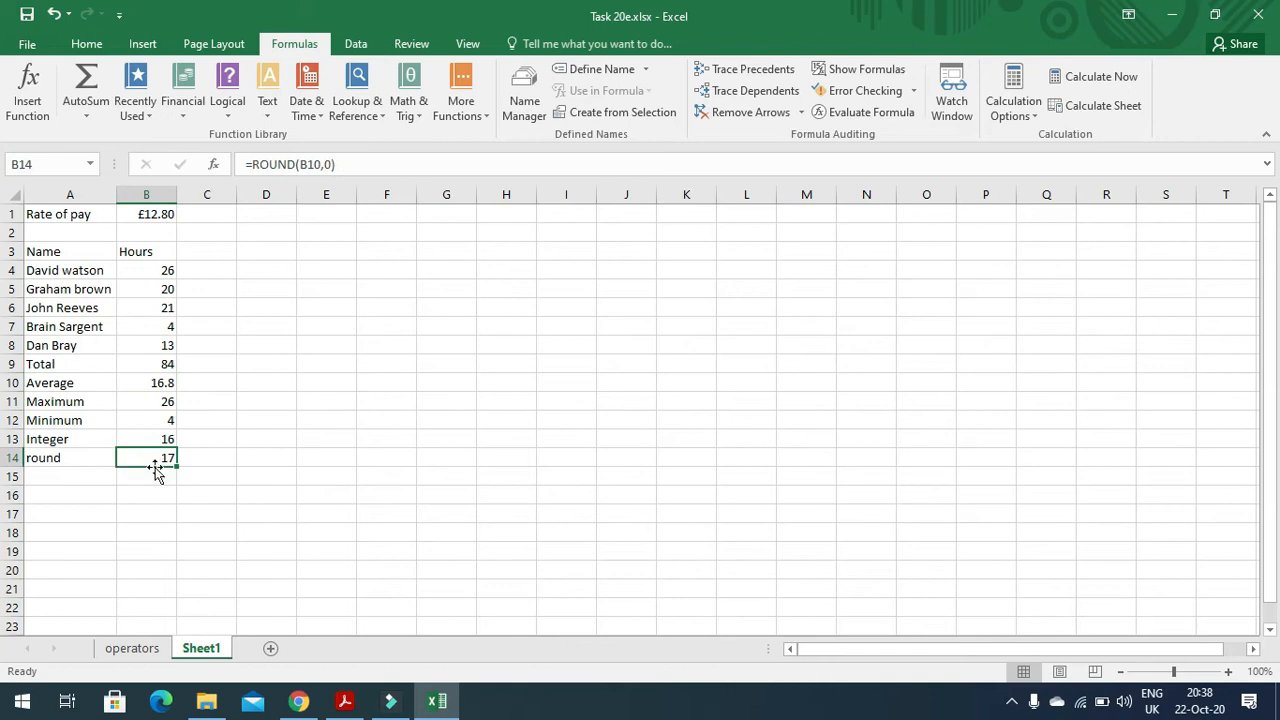
# Switch to the Acrobat Reader textbook and read Table 20.3 on ways of using the ROUND function
pyautogui.click(348, 702)
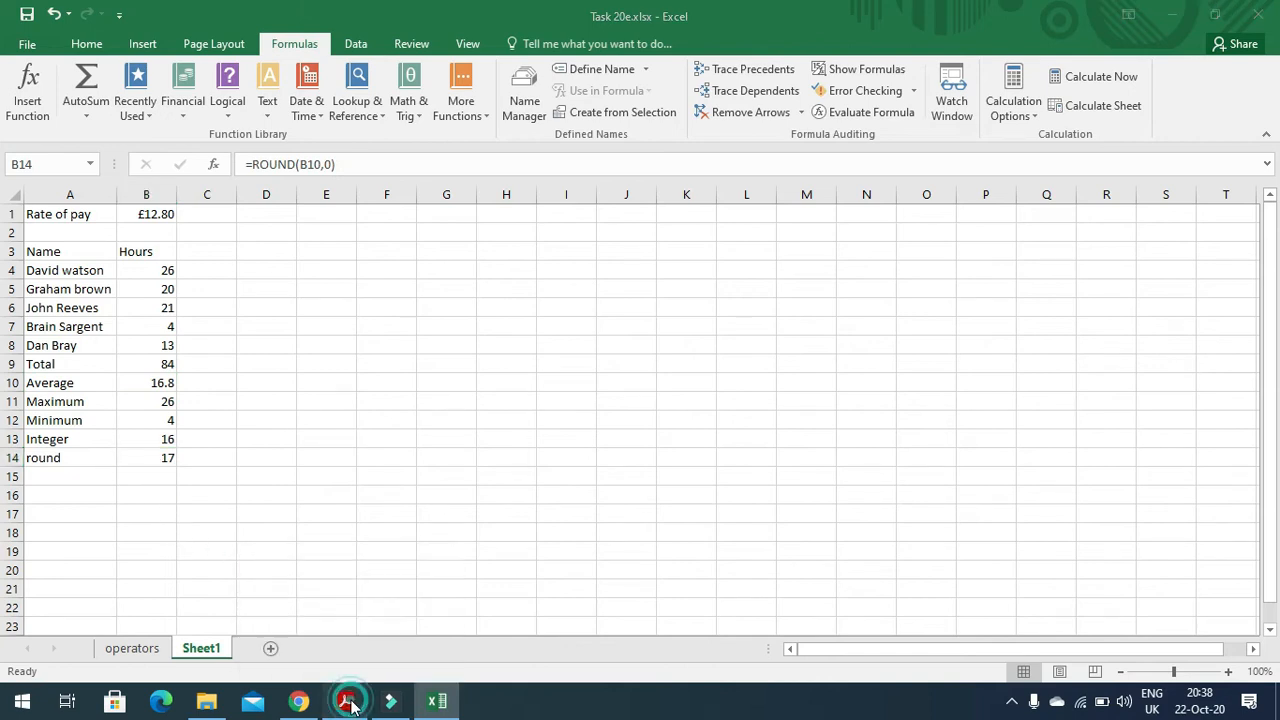
pyautogui.scroll(-3, 318, 390)
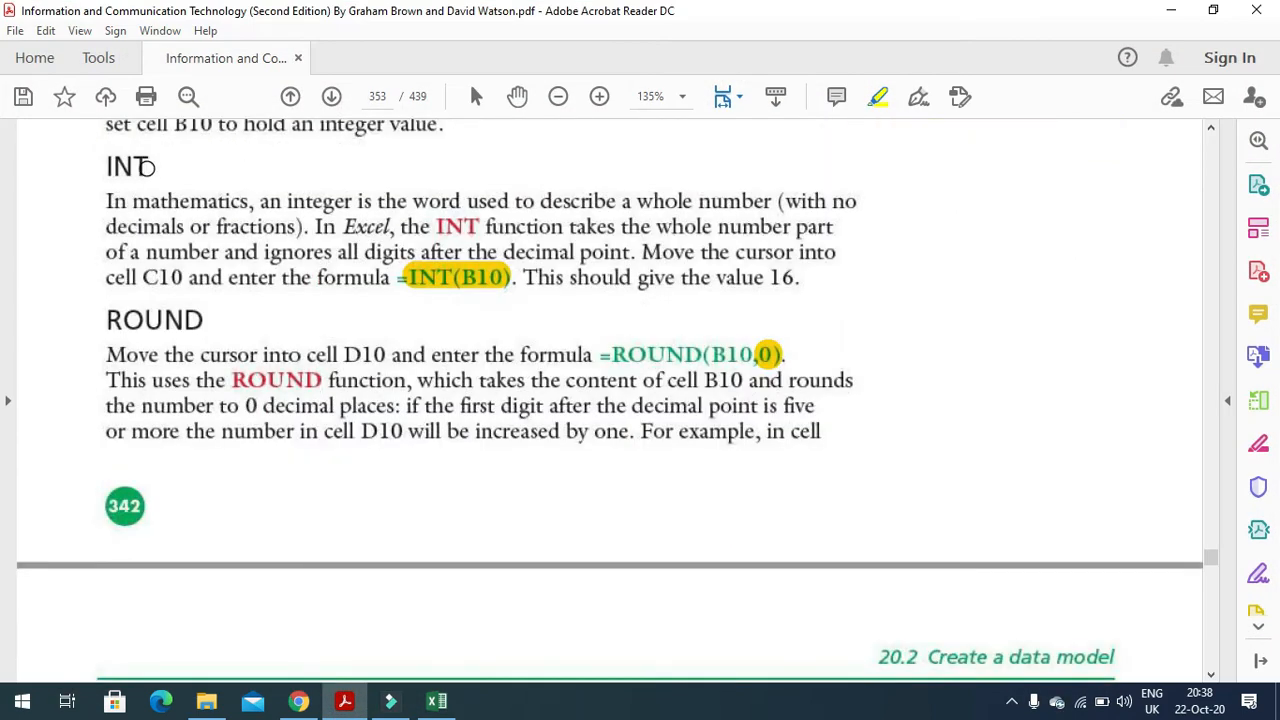
pyautogui.scroll(-3, 200, 322)
pyautogui.scroll(-10, 198, 321)
pyautogui.scroll(-1, 193, 322)
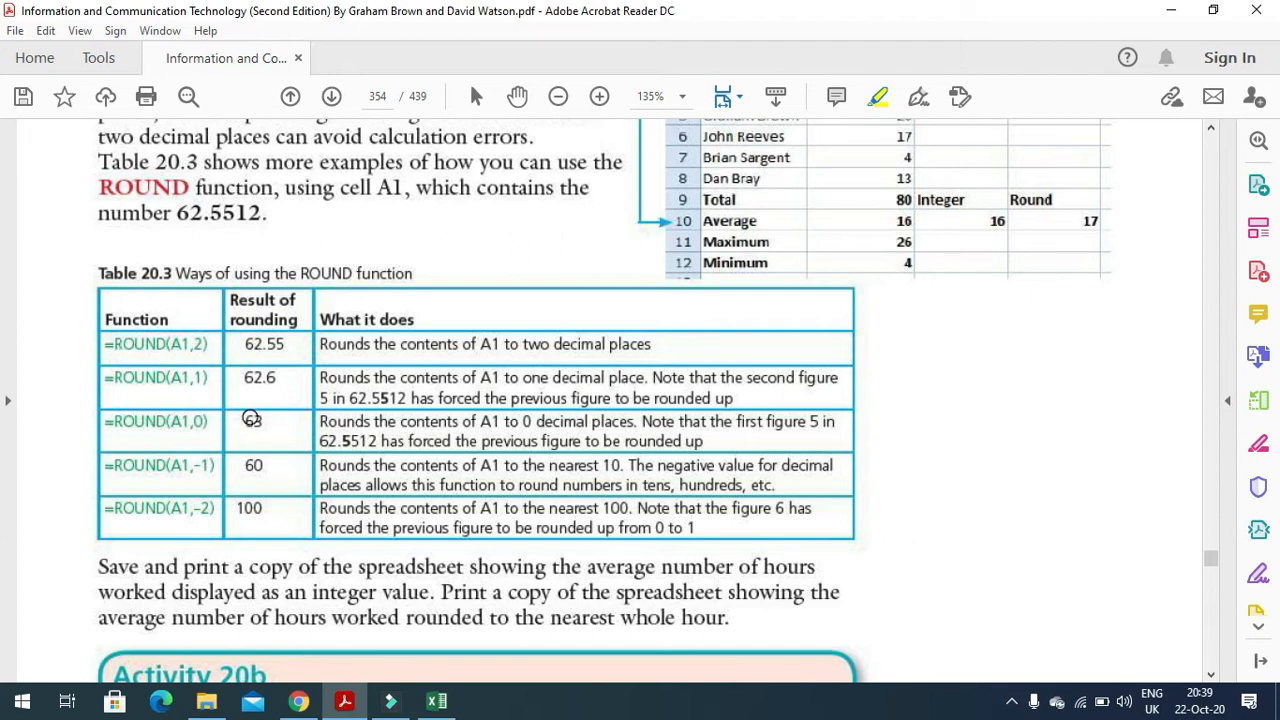
# Add a new worksheet in Excel and enter 62.55 in cell A1, checking the textbook's Table 20.3 for the example
pyautogui.click(437, 701)
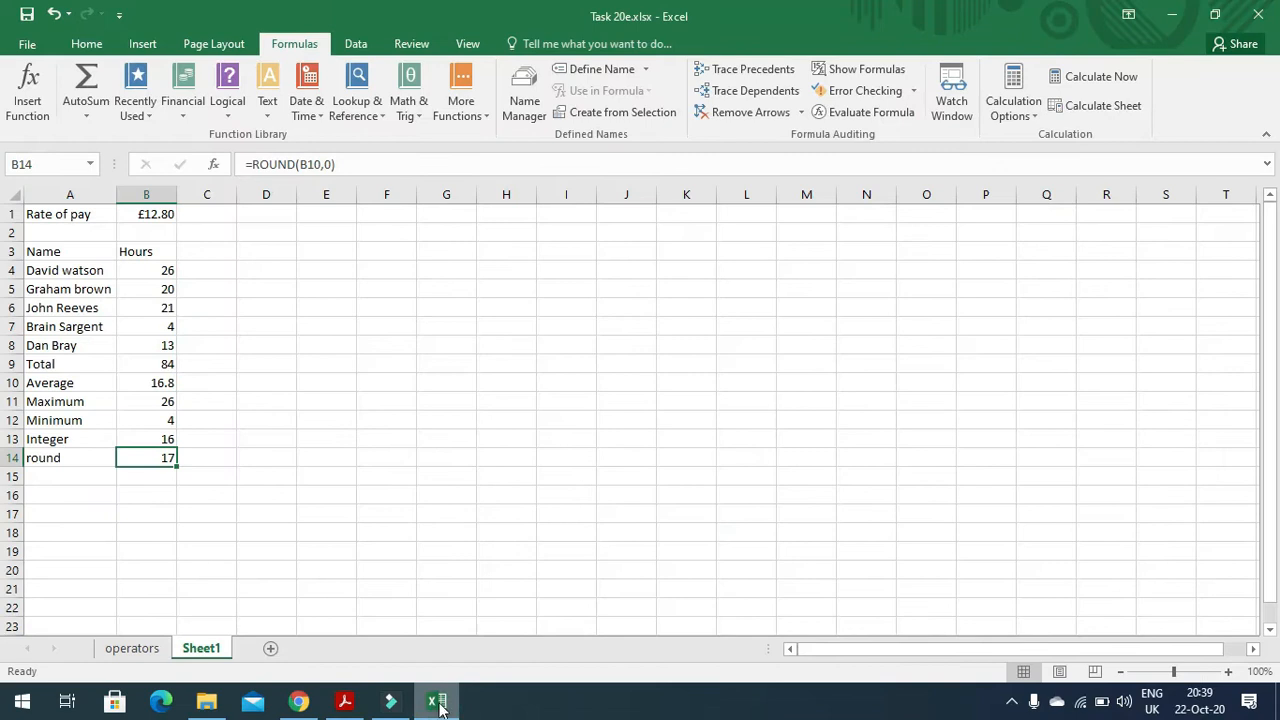
pyautogui.click(270, 649)
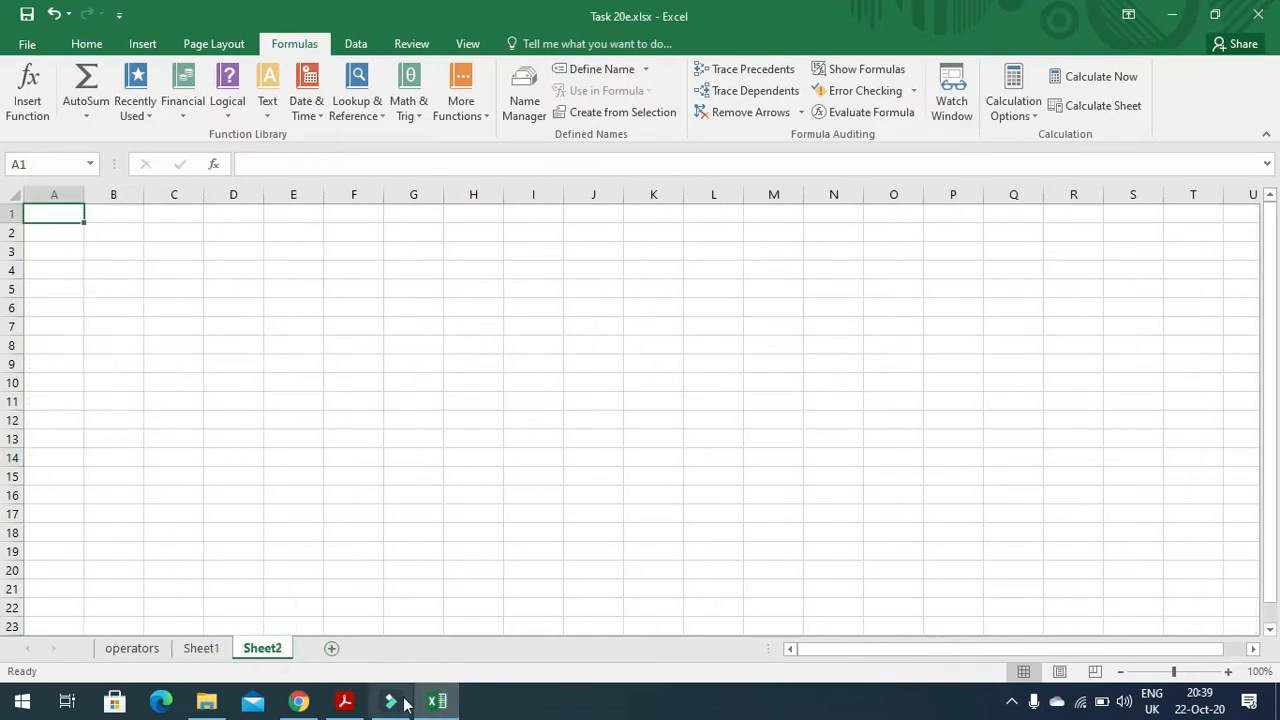
pyautogui.click(437, 701)
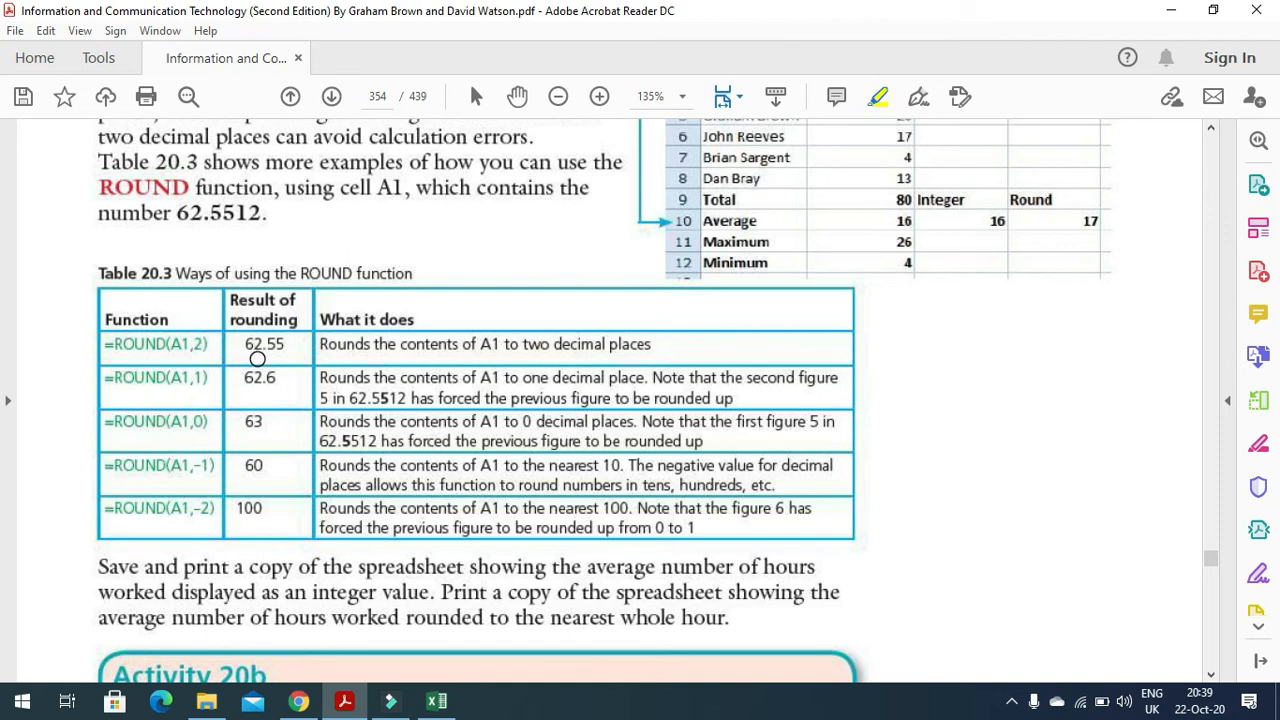
pyautogui.click(441, 705)
pyautogui.click(68, 214)
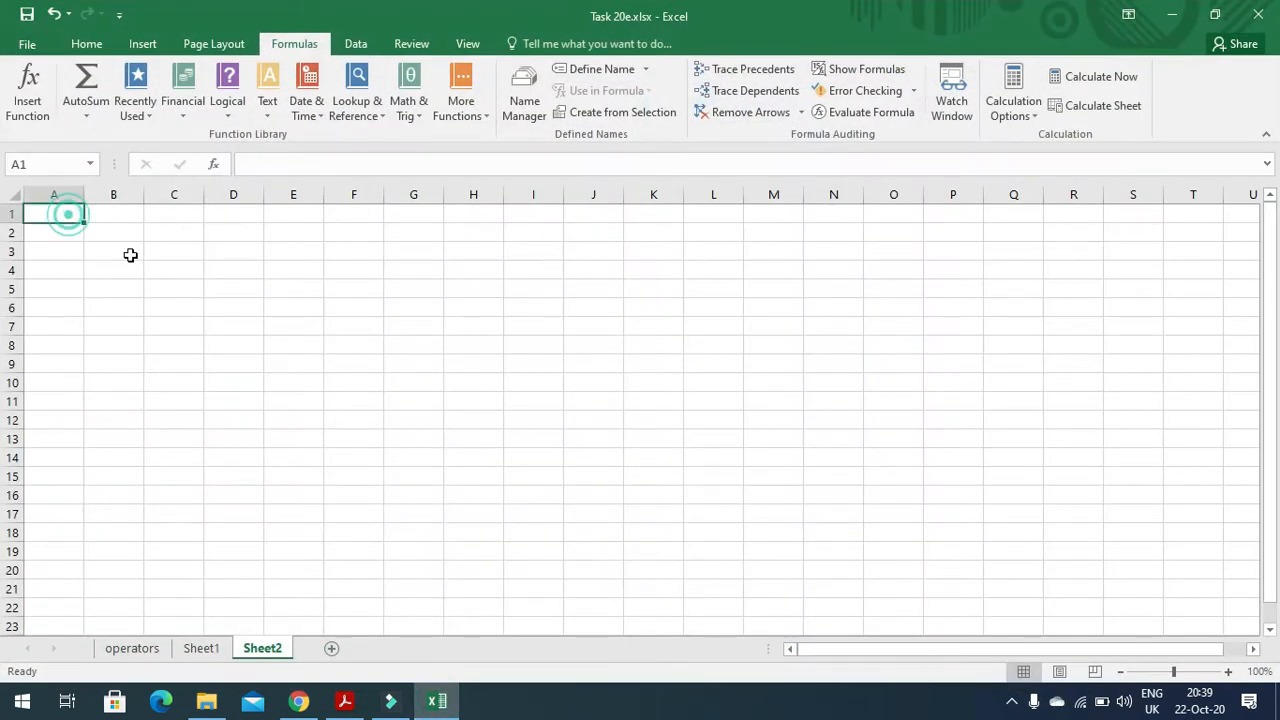
pyautogui.write('62.55')
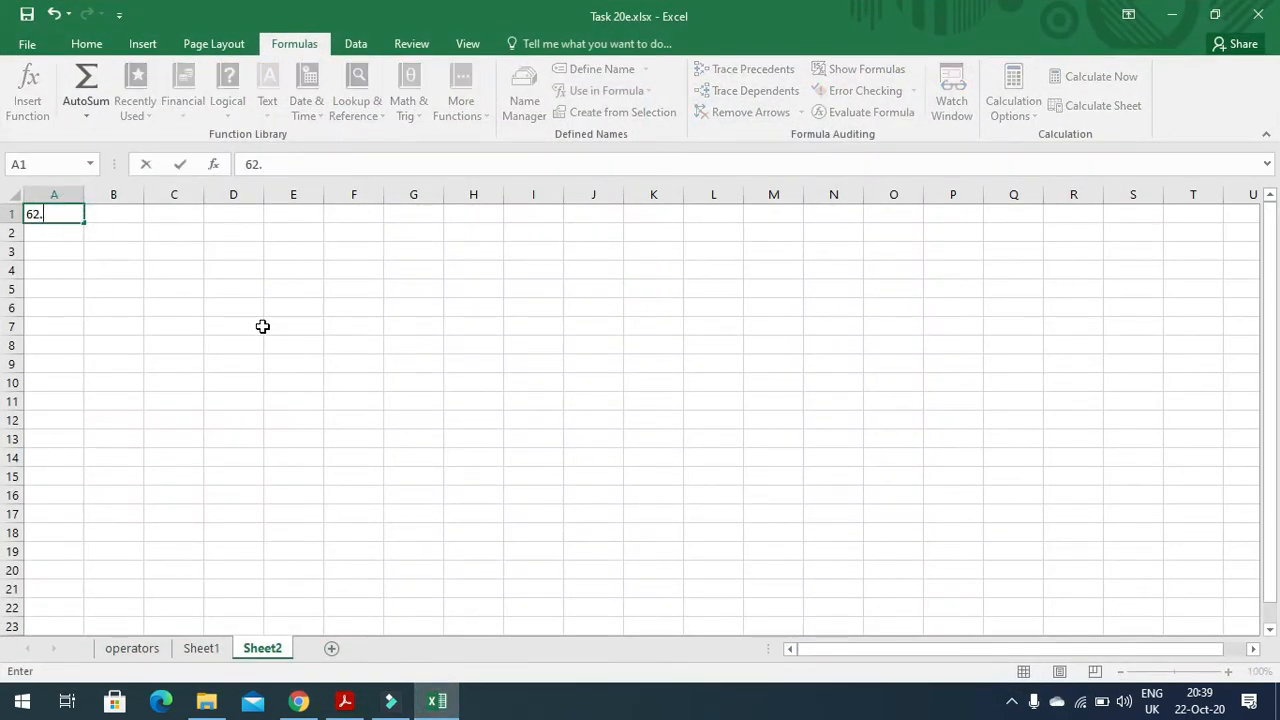
pyautogui.click(344, 700)
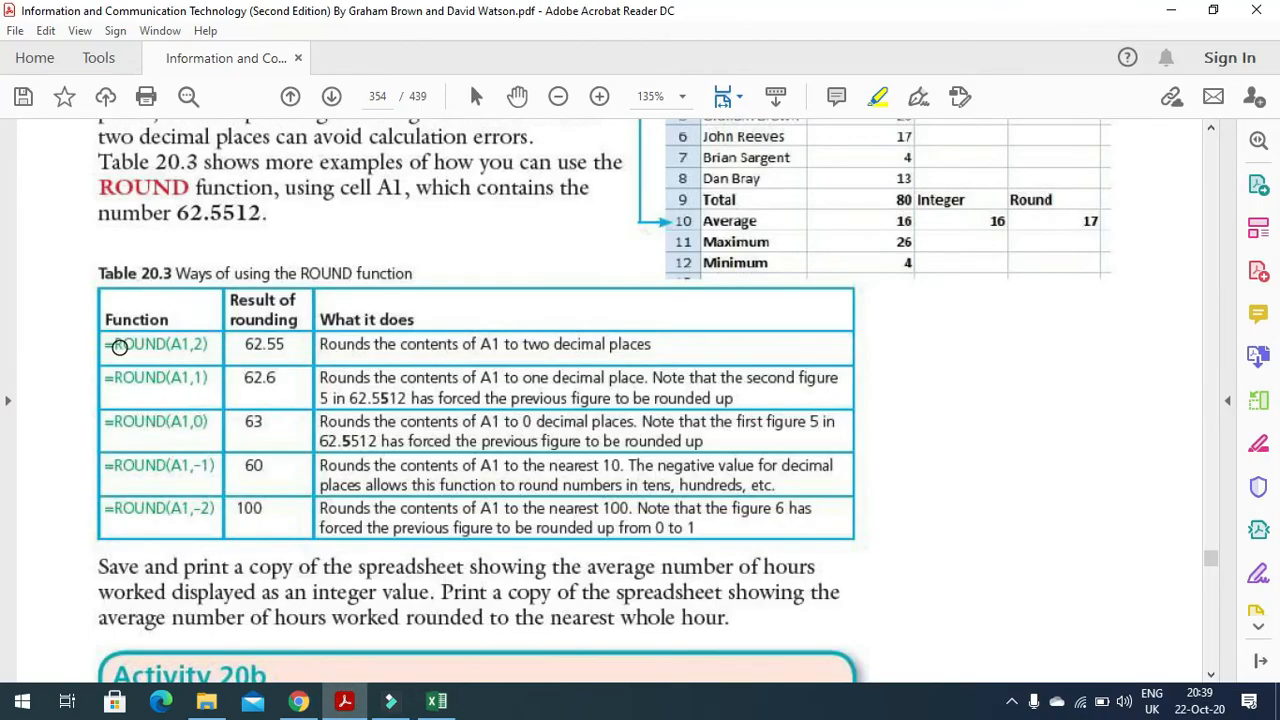
pyautogui.click(347, 704)
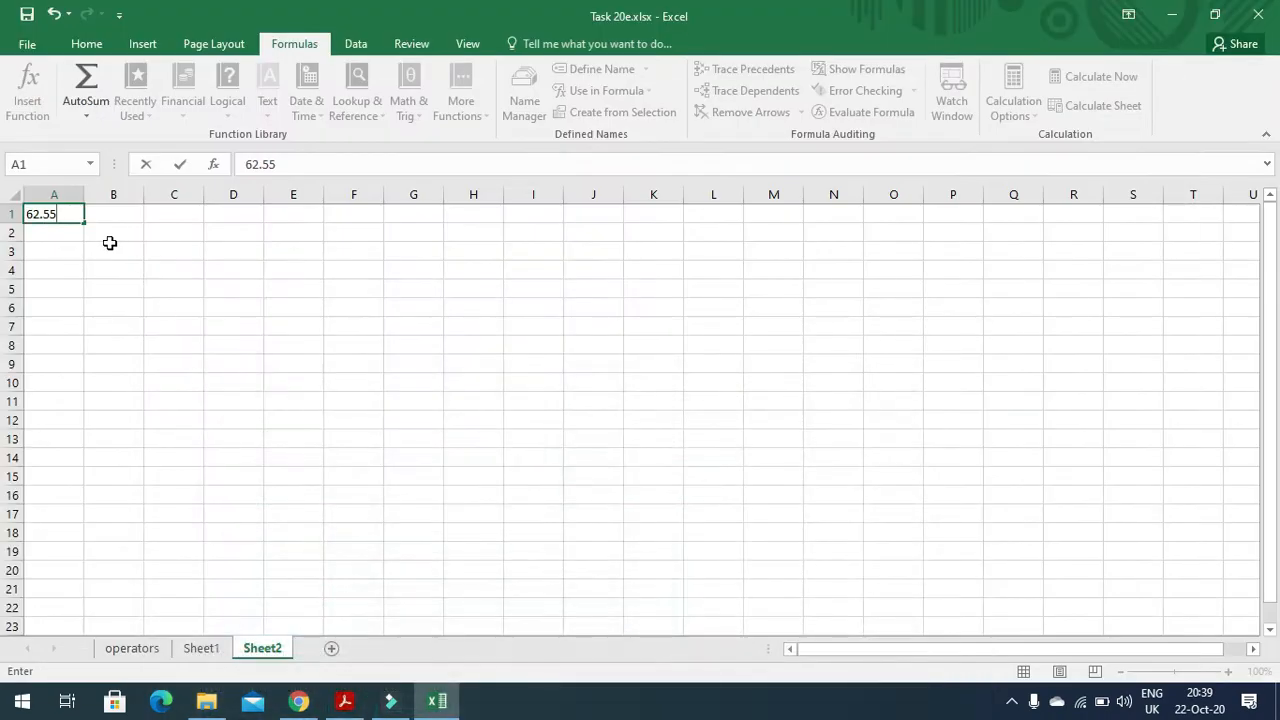
pyautogui.press('Return')
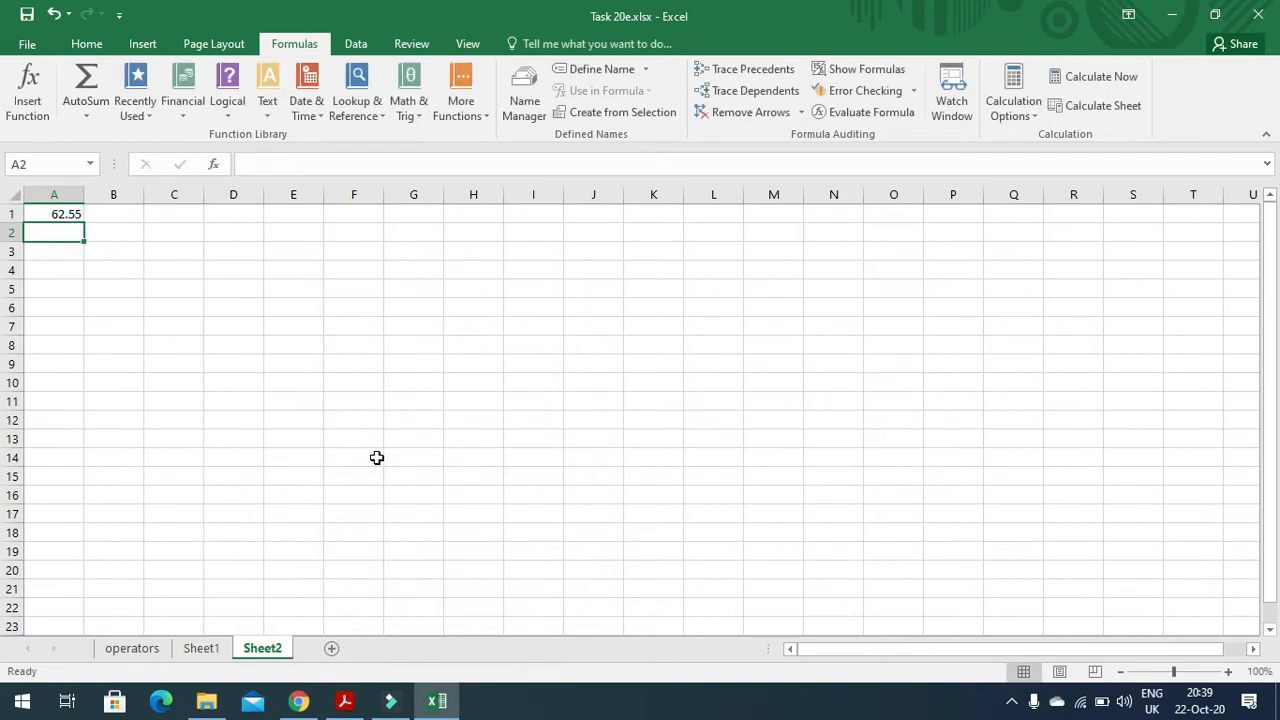
# Enter the formula =ROUND(A1,2) in cell A2, consulting Table 20.3 in Acrobat Reader for the number of digits
pyautogui.write('=r')
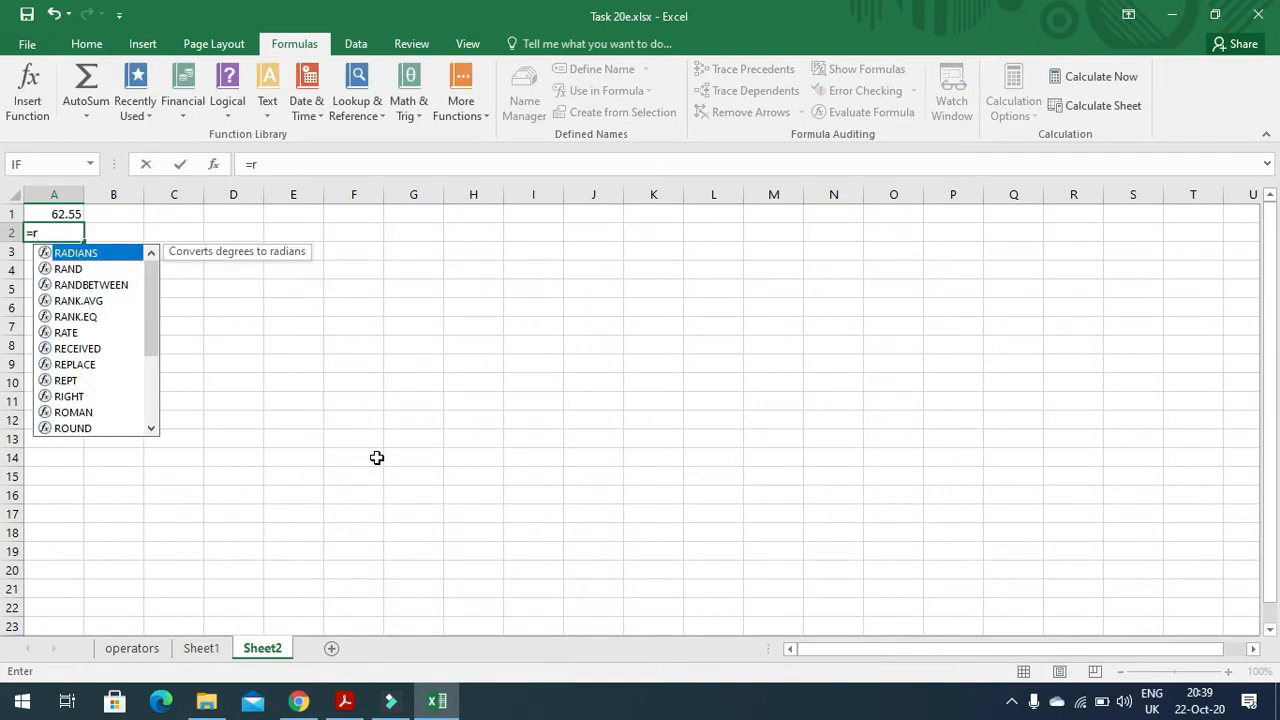
pyautogui.write('ound')
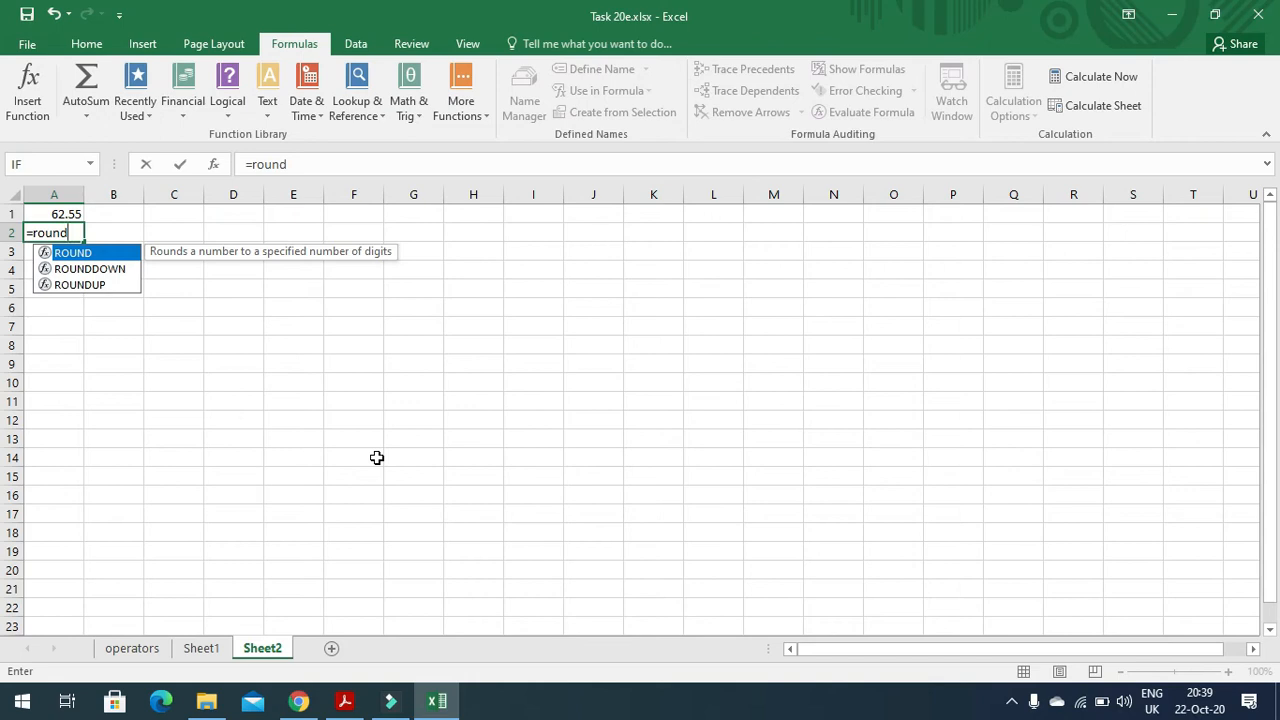
pyautogui.write('(')
pyautogui.click(63, 213)
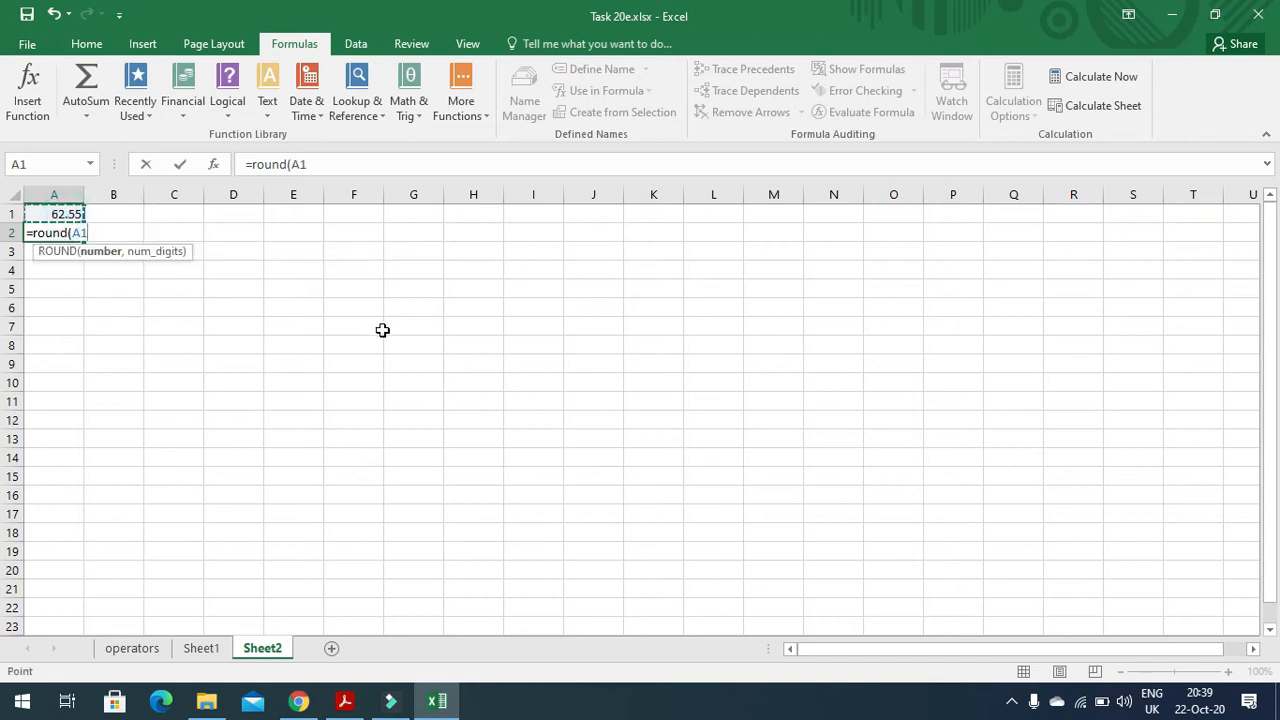
pyautogui.write(',')
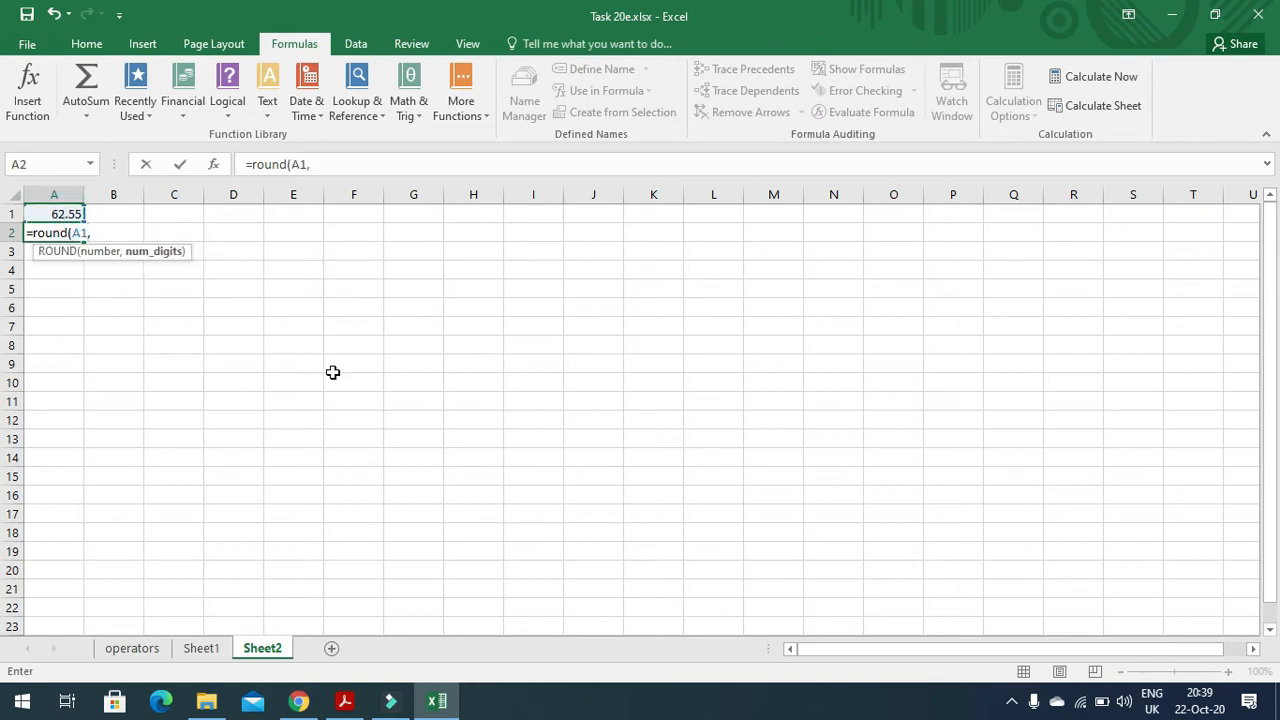
pyautogui.click(344, 701)
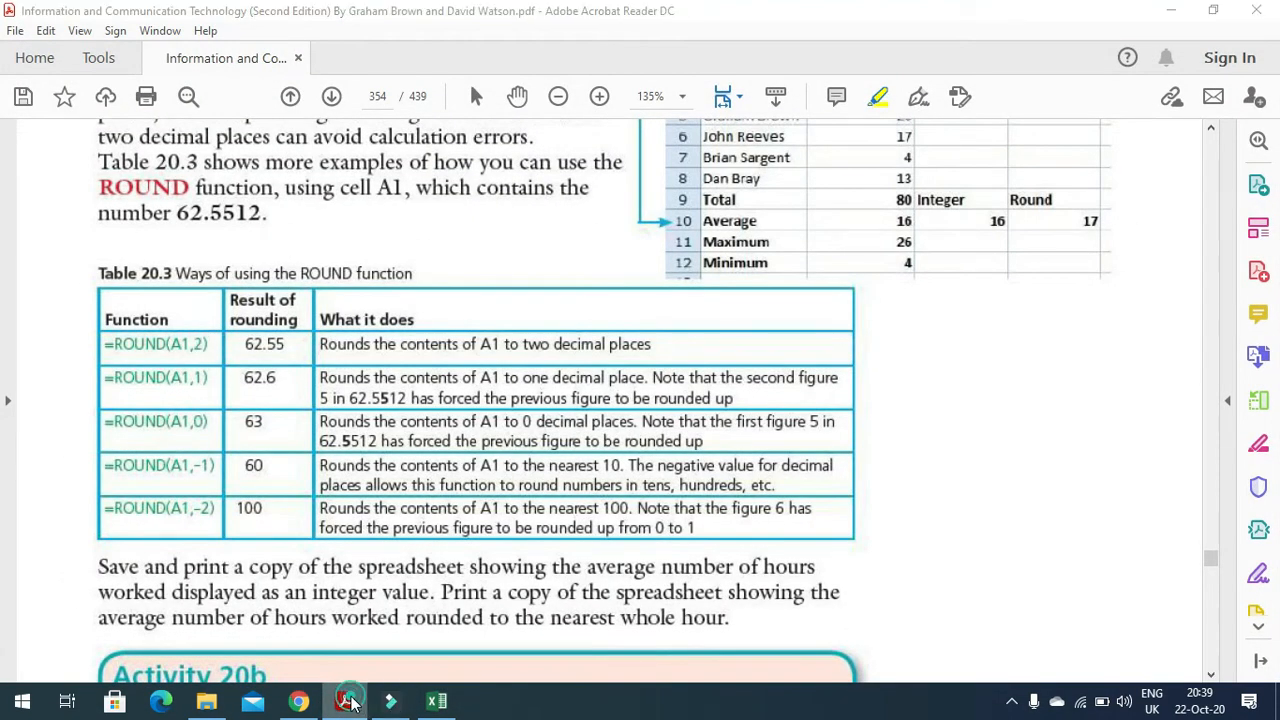
pyautogui.click(436, 701)
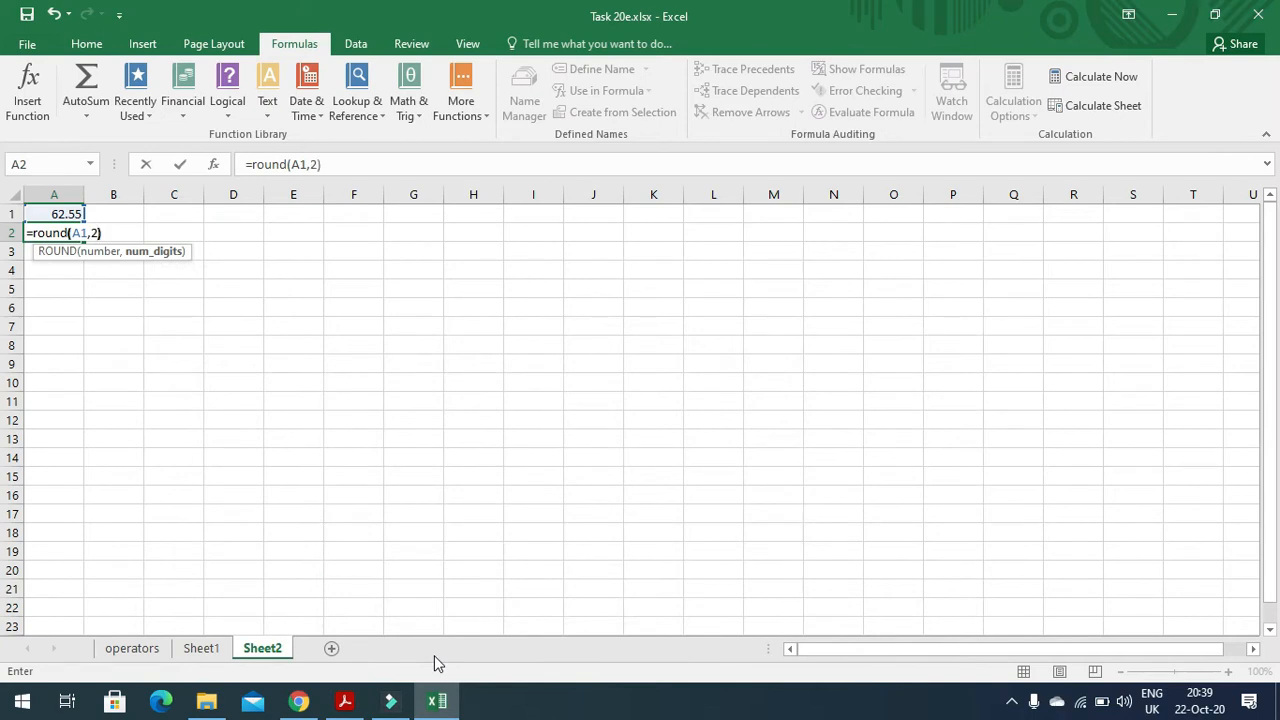
pyautogui.write('2)')
pyautogui.press('Return')
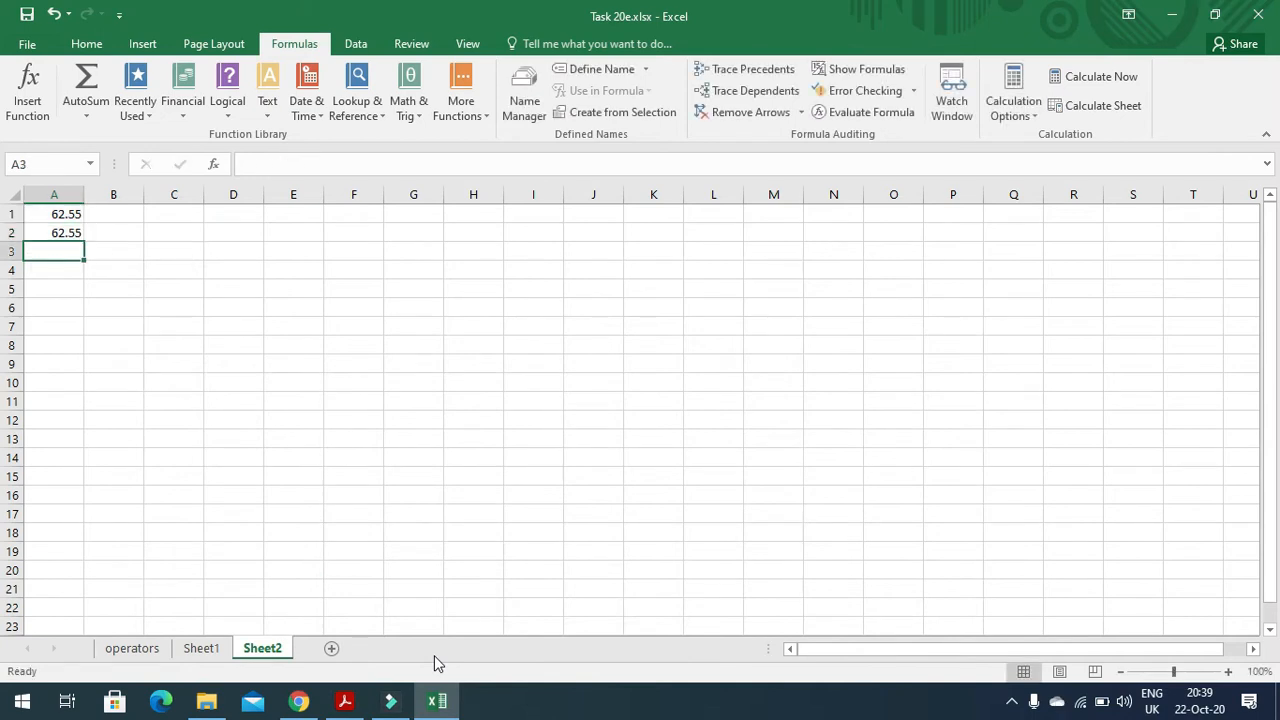
# Change the number in cell A1 to 62.55678 and check the rounding formula in A2
pyautogui.doubleClick(73, 216)
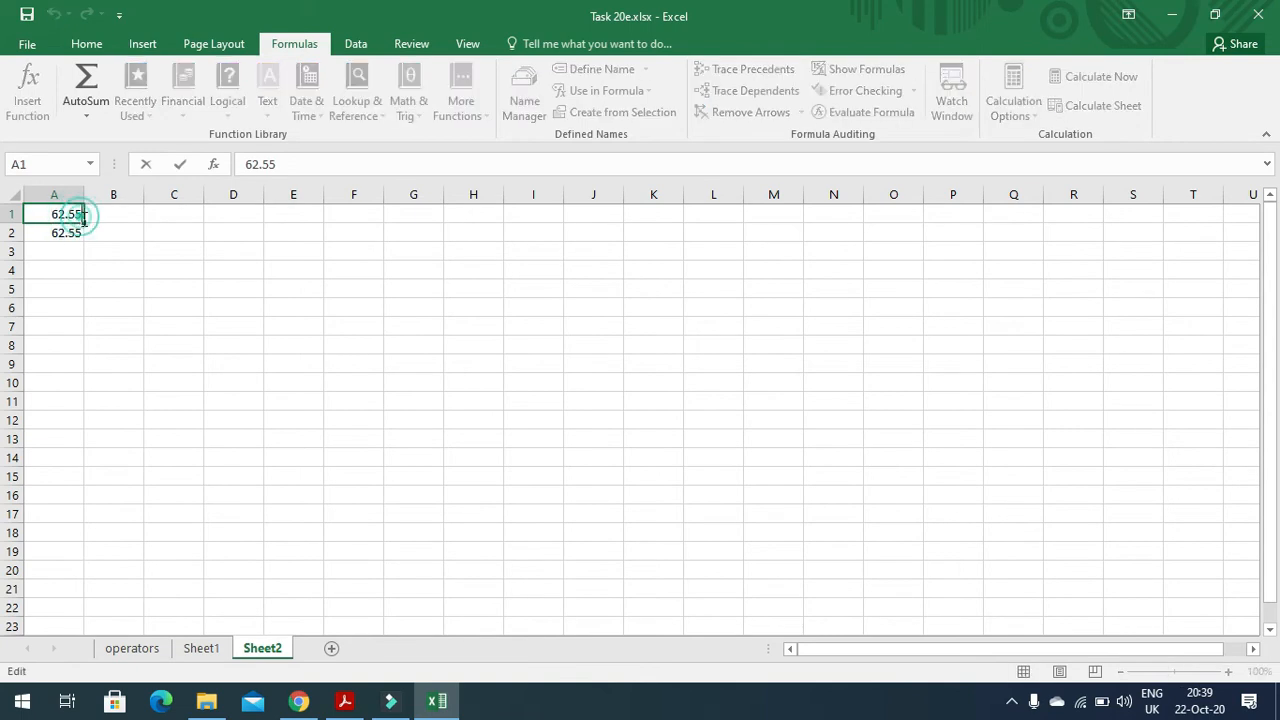
pyautogui.write('678')
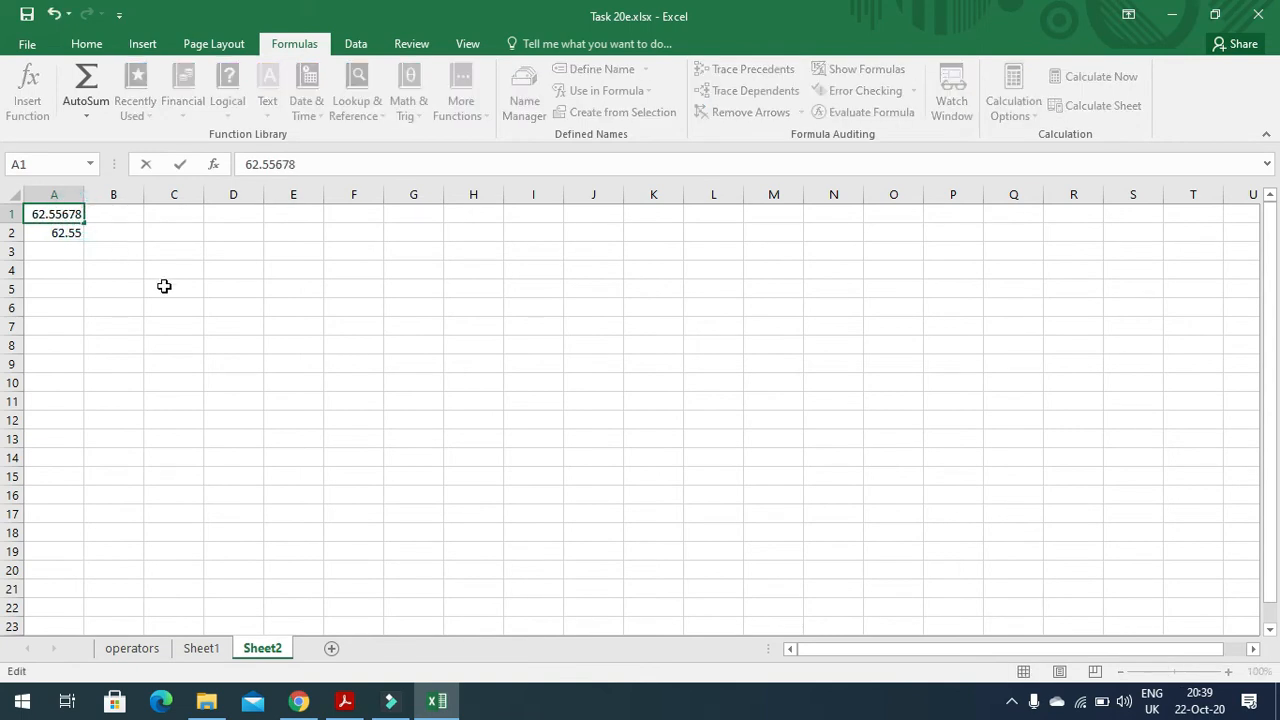
pyautogui.click(79, 267)
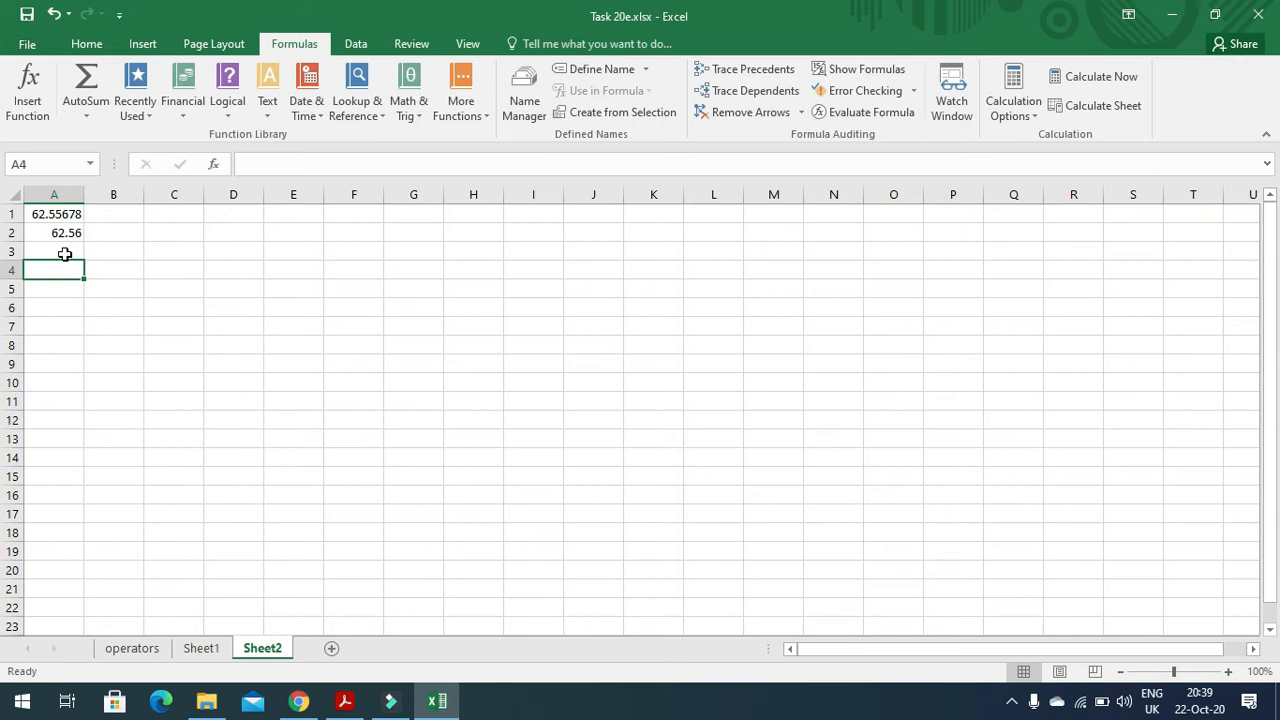
pyautogui.click(66, 233)
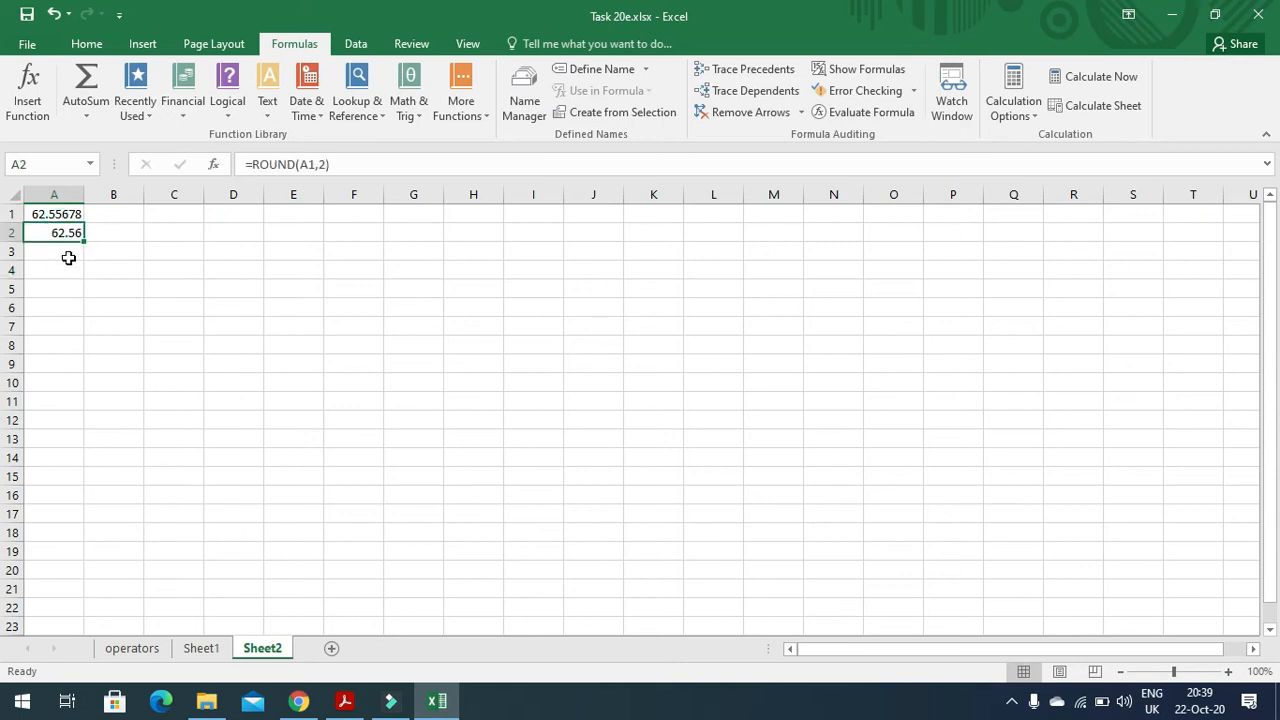
# Compare the decimal digits of the number in A1 with the rounding formula in A2, discarding any accidental formula edit
pyautogui.doubleClick(58, 214)
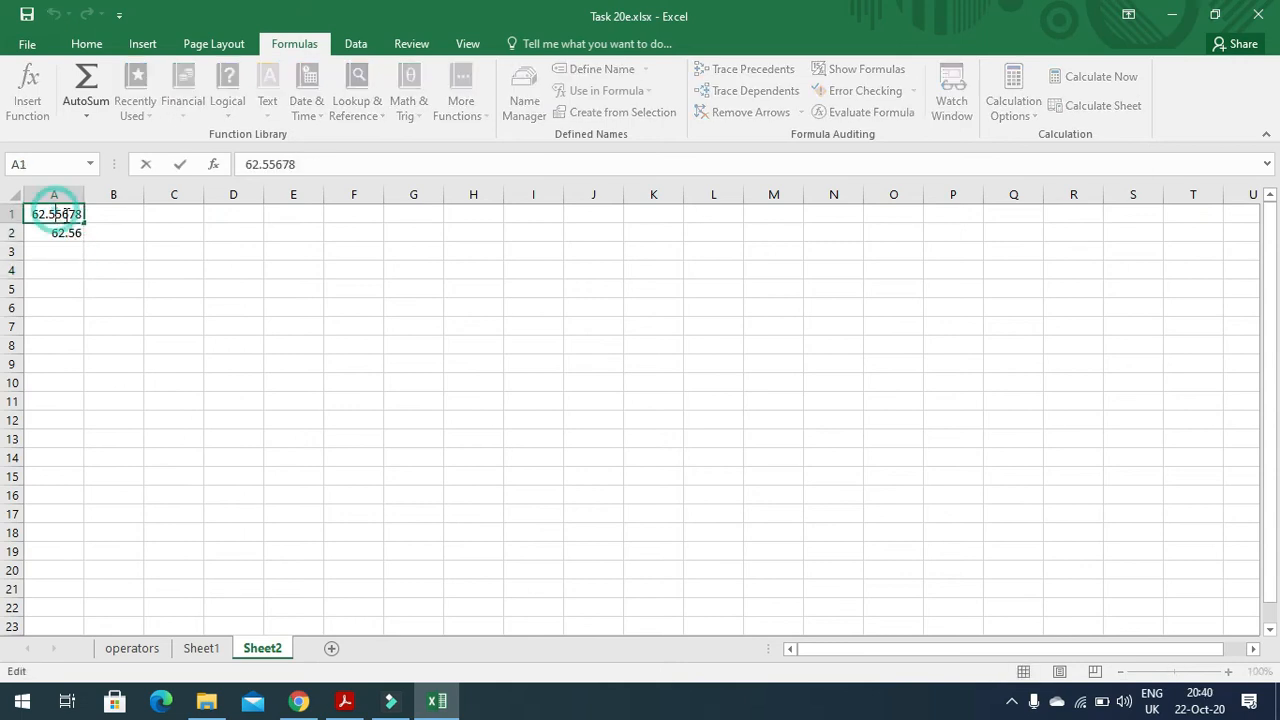
pyautogui.moveTo(58, 214); pyautogui.dragTo(86, 220)
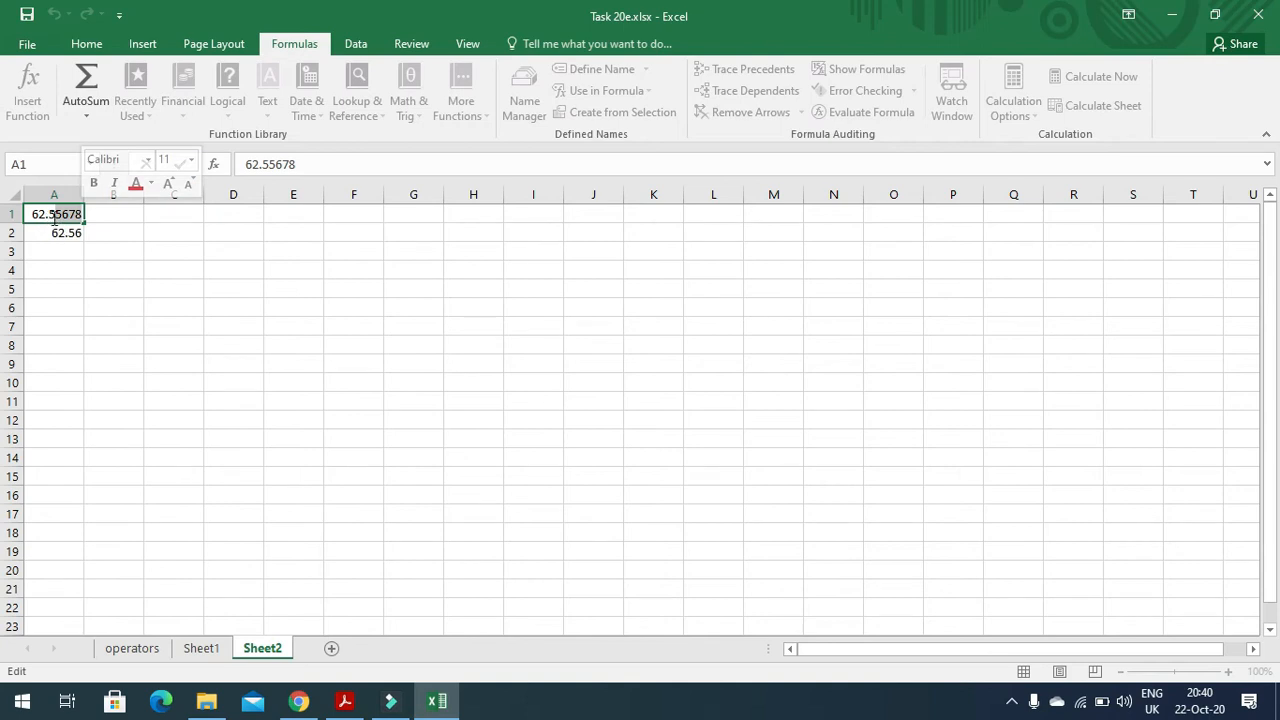
pyautogui.click(63, 234)
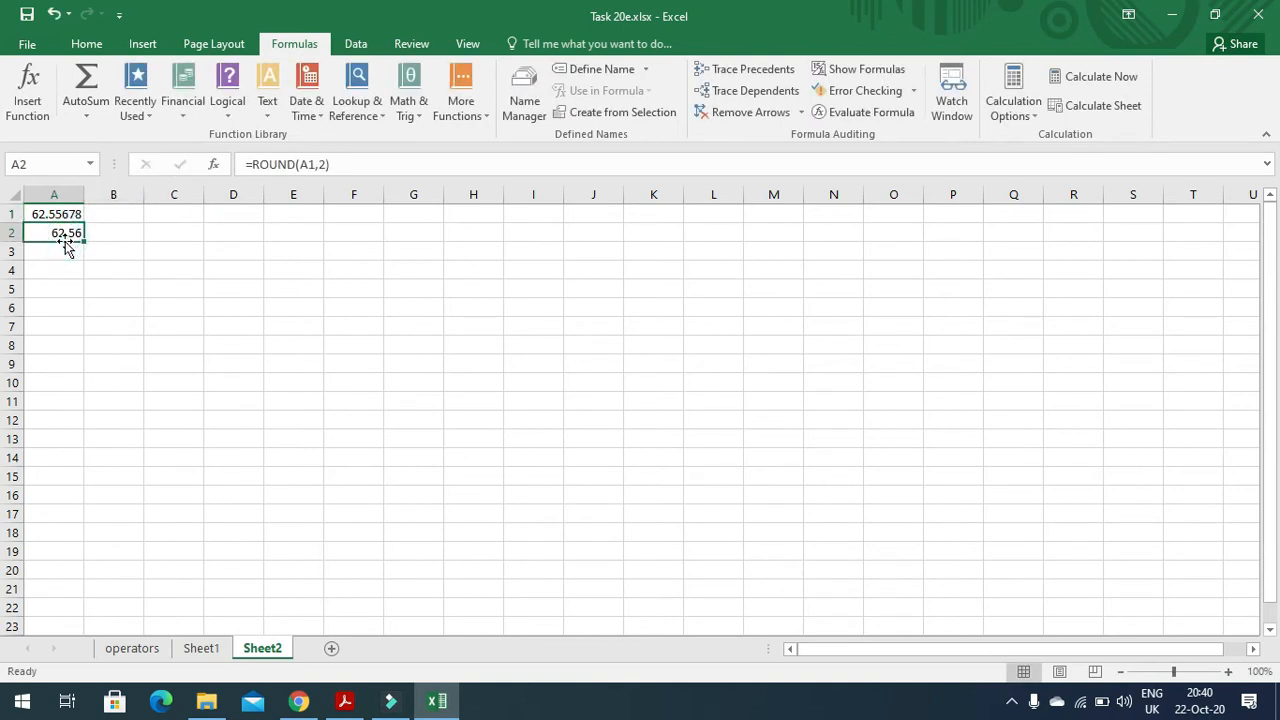
pyautogui.click(325, 166)
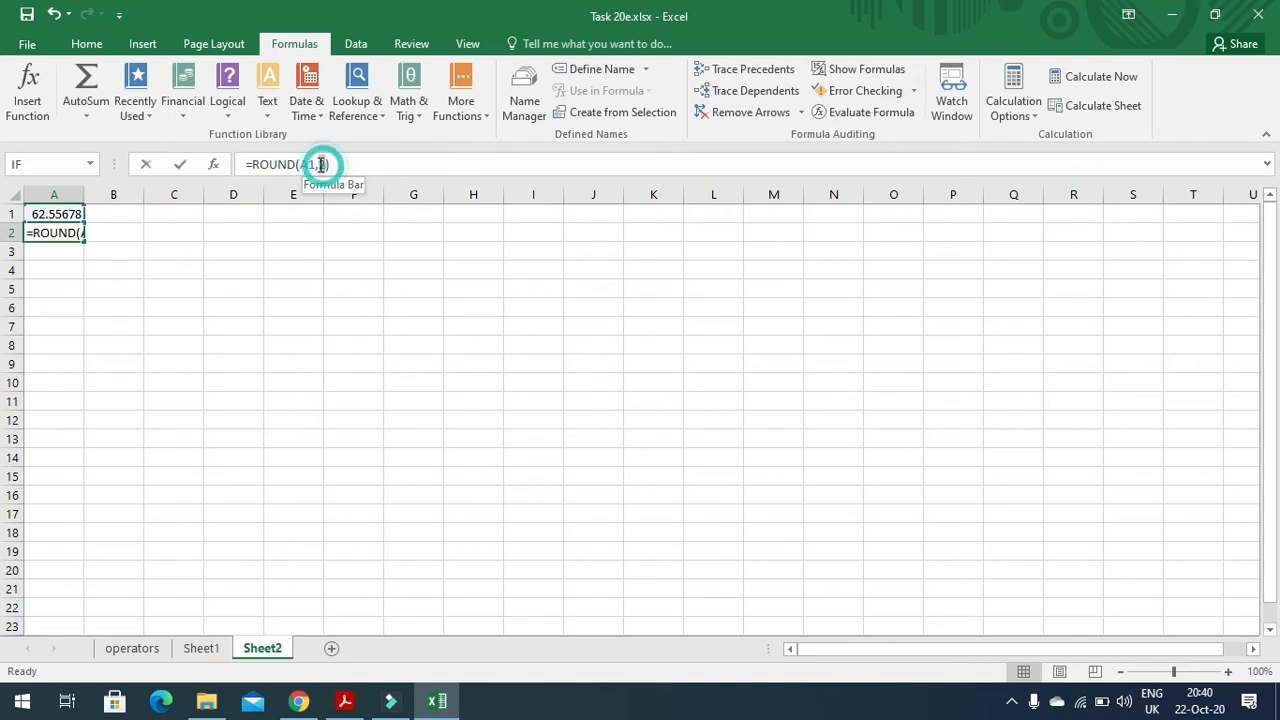
pyautogui.click(70, 252)
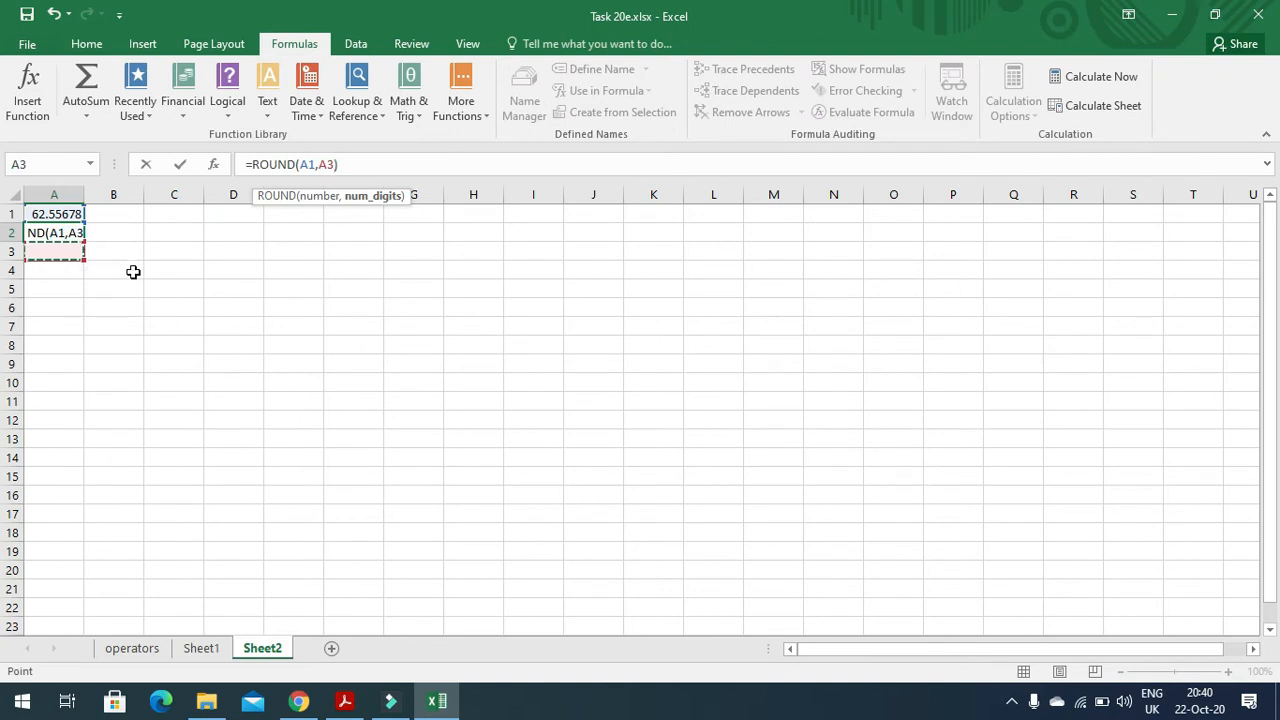
pyautogui.press('Return')
pyautogui.press('super')
pyautogui.press('super')
pyautogui.press('Escape')
# Highlight =ROUND(A1,1) in the textbook's Table 20.3 in Acrobat Reader, and enter the same formula in cell A3 in Excel
pyautogui.click(66, 252)
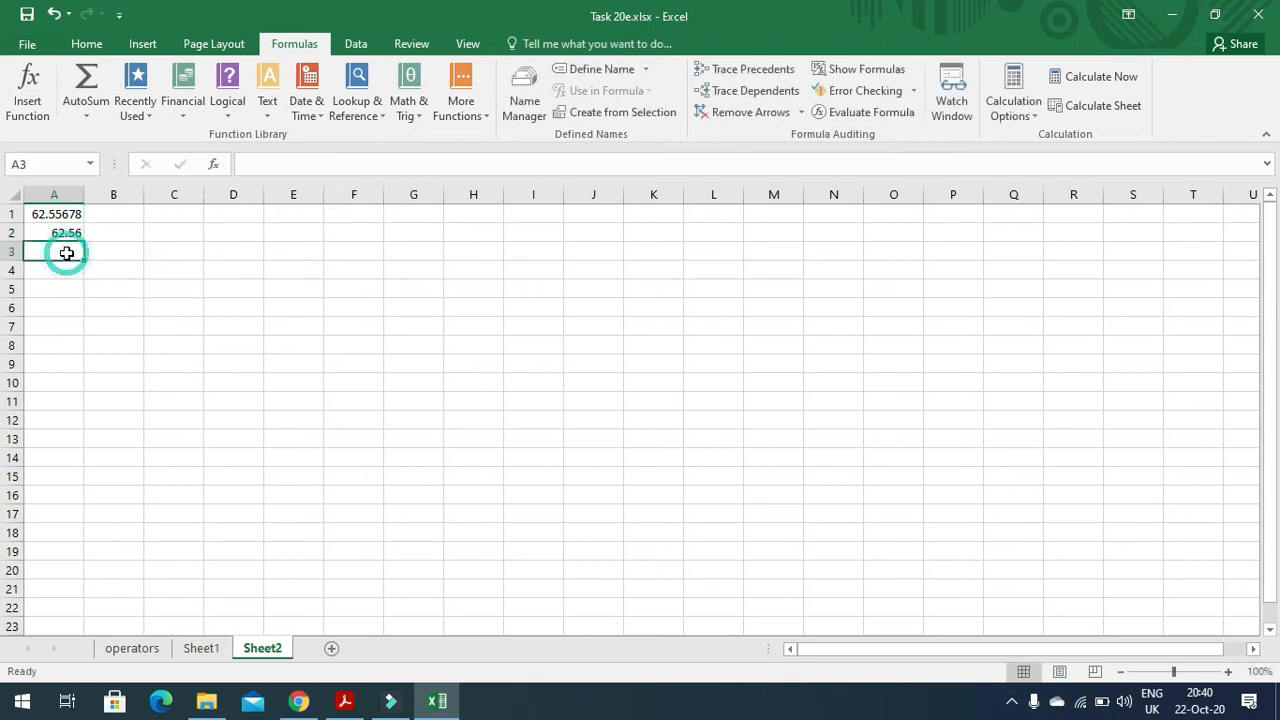
pyautogui.hotkey('alt', 'Tab')
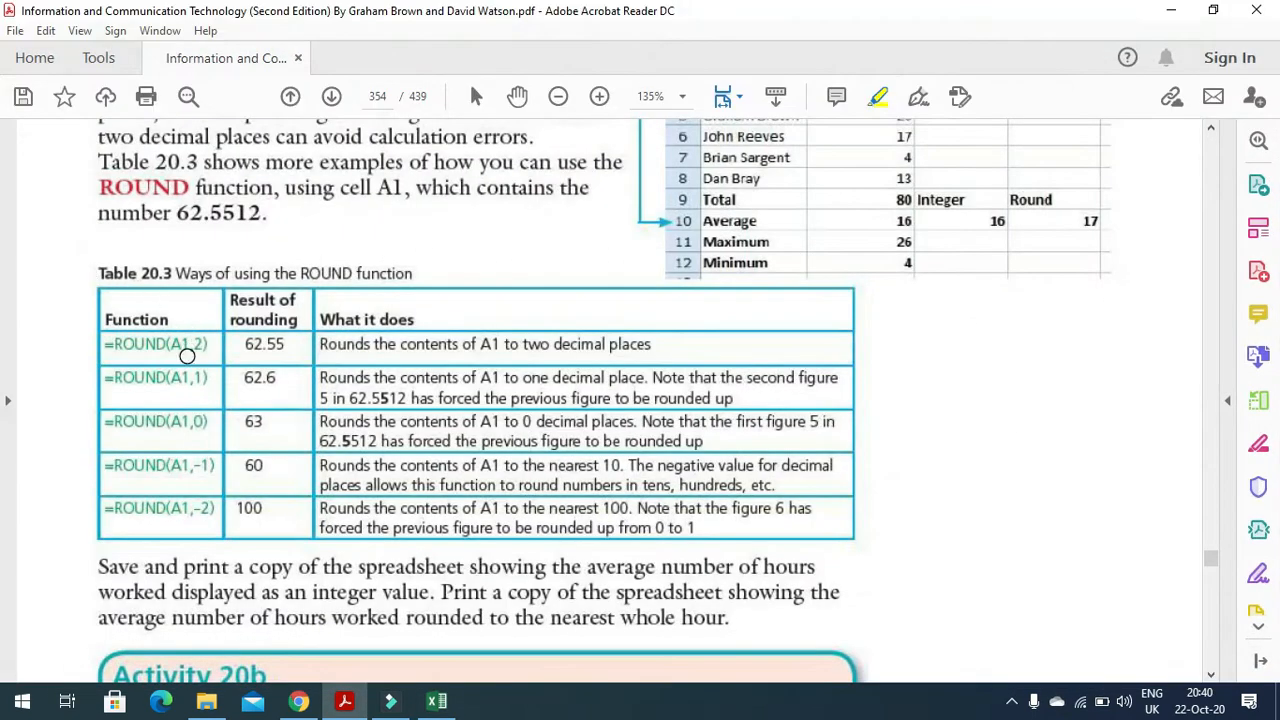
pyautogui.moveTo(110, 377); pyautogui.dragTo(208, 378)
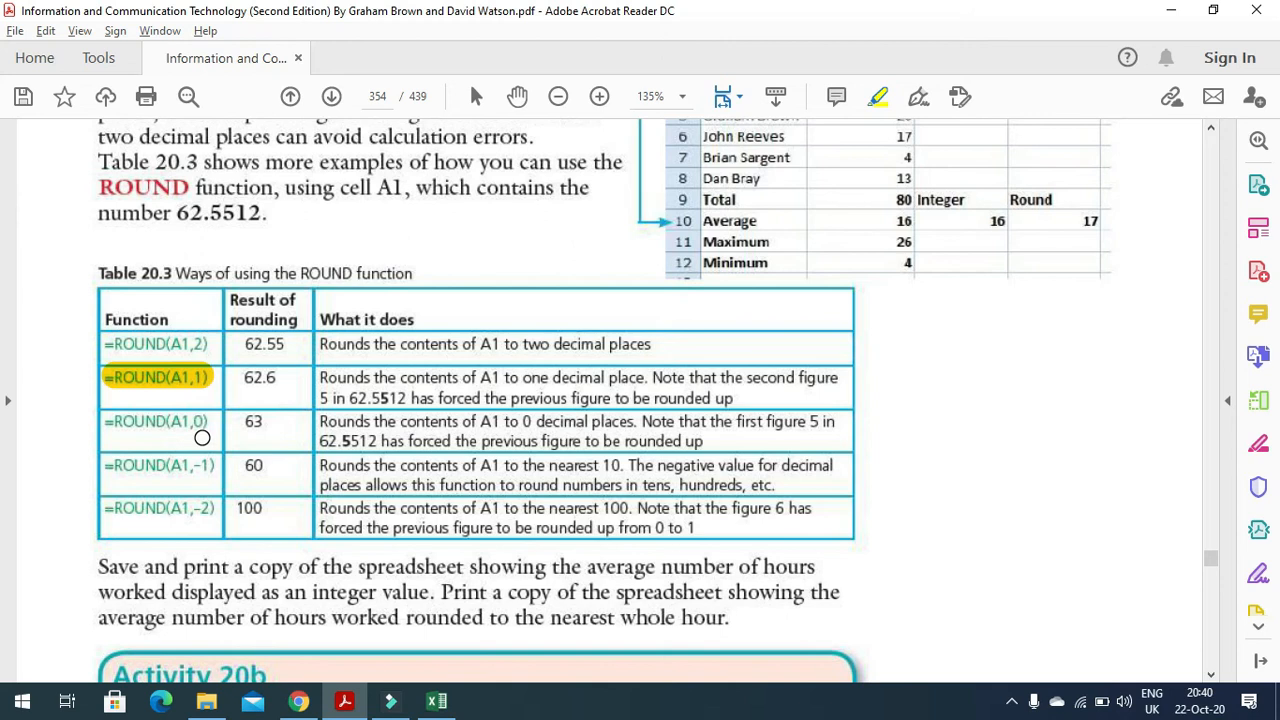
pyautogui.hotkey('alt', 'Tab')
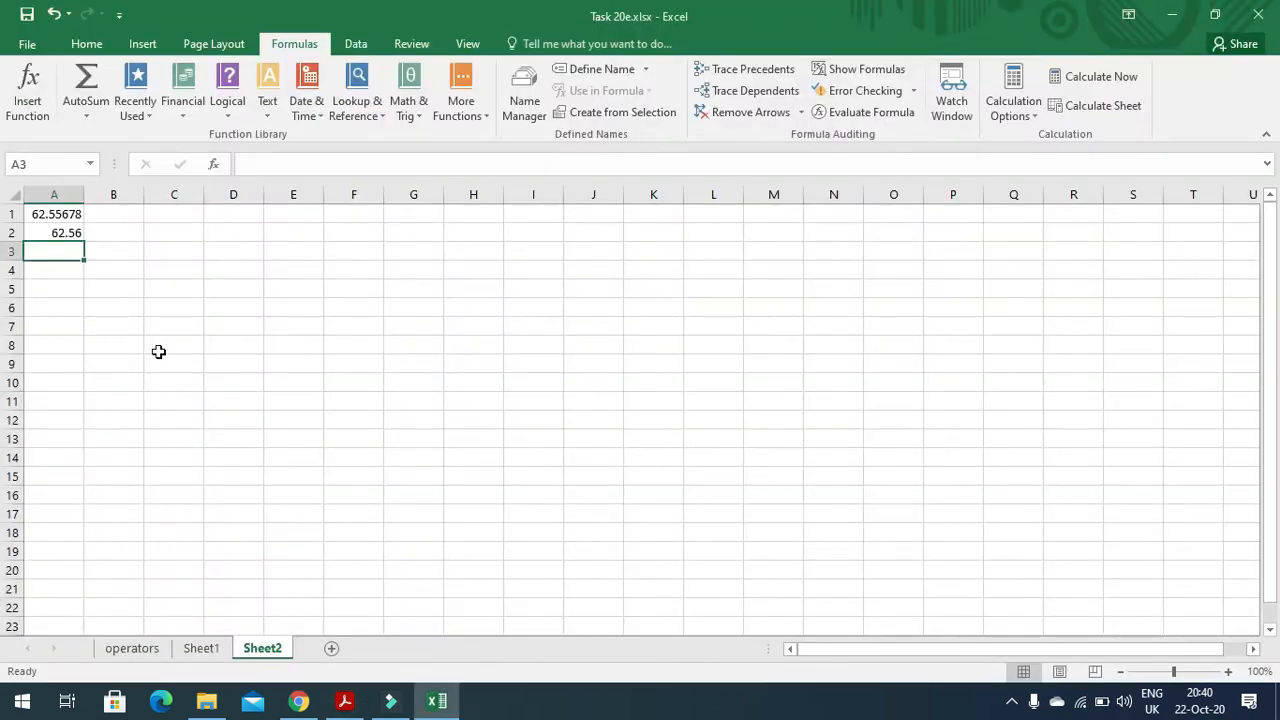
pyautogui.write('=round(')
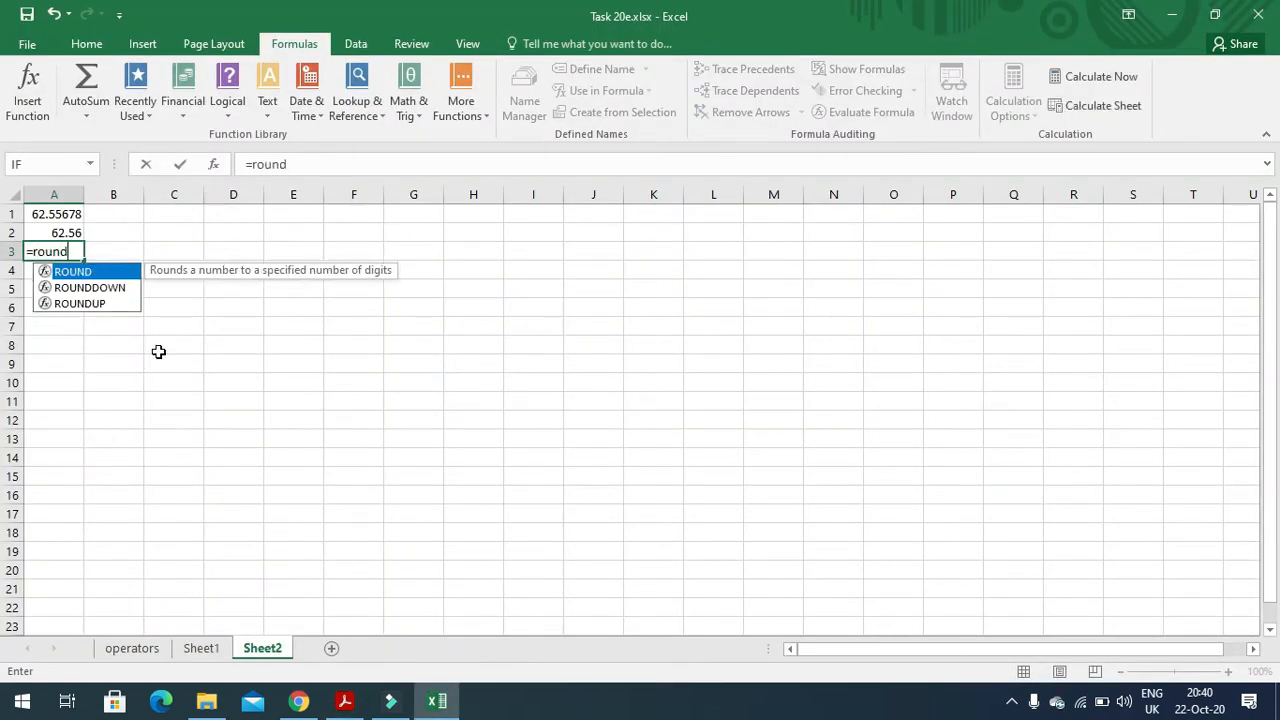
pyautogui.click(57, 218)
pyautogui.write(',')
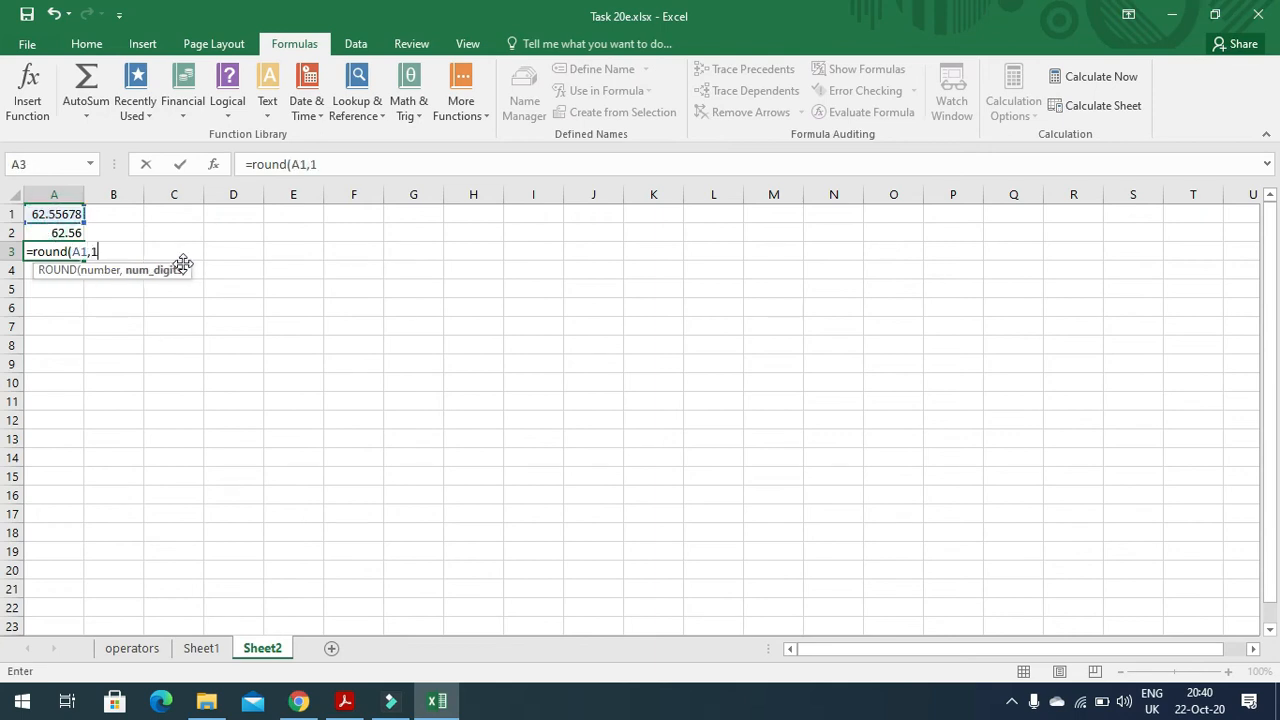
pyautogui.write('1)')
pyautogui.press('Return')
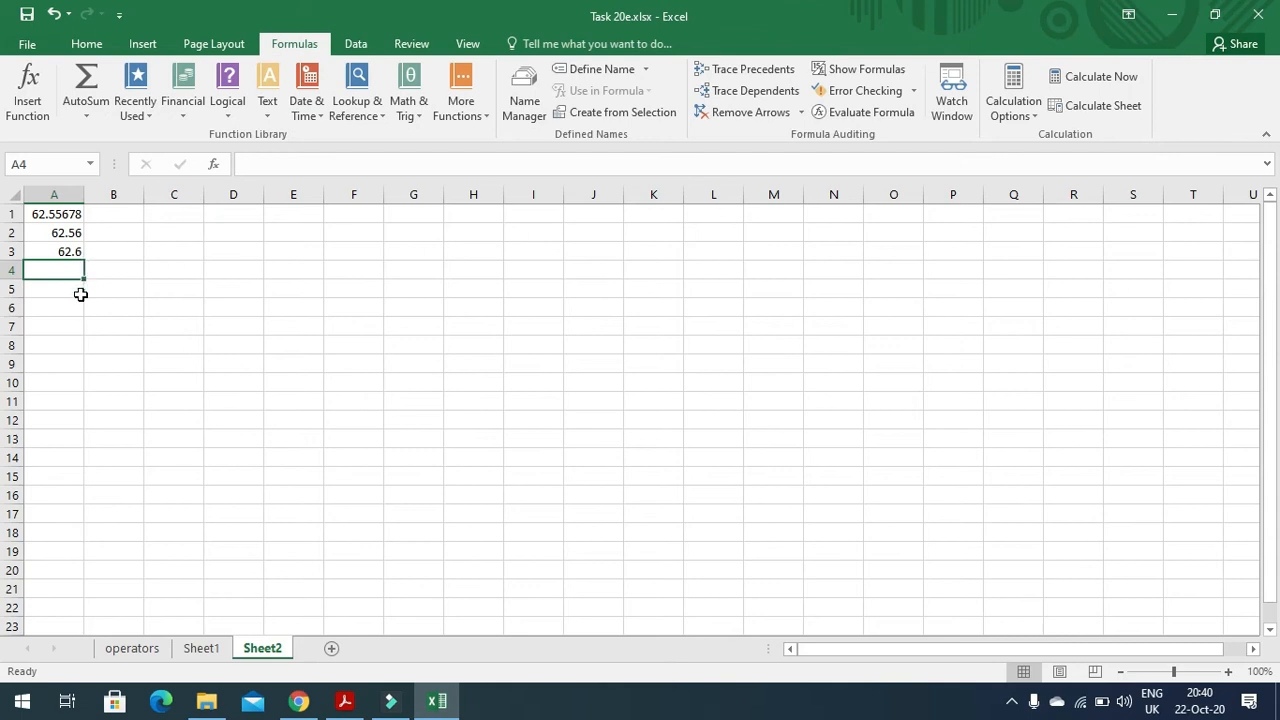
# Highlight =ROUND(A1,0) in Table 20.3 in Acrobat Reader, and enter the same formula in cell A4 in Excel
pyautogui.hotkey('alt', 'Tab')
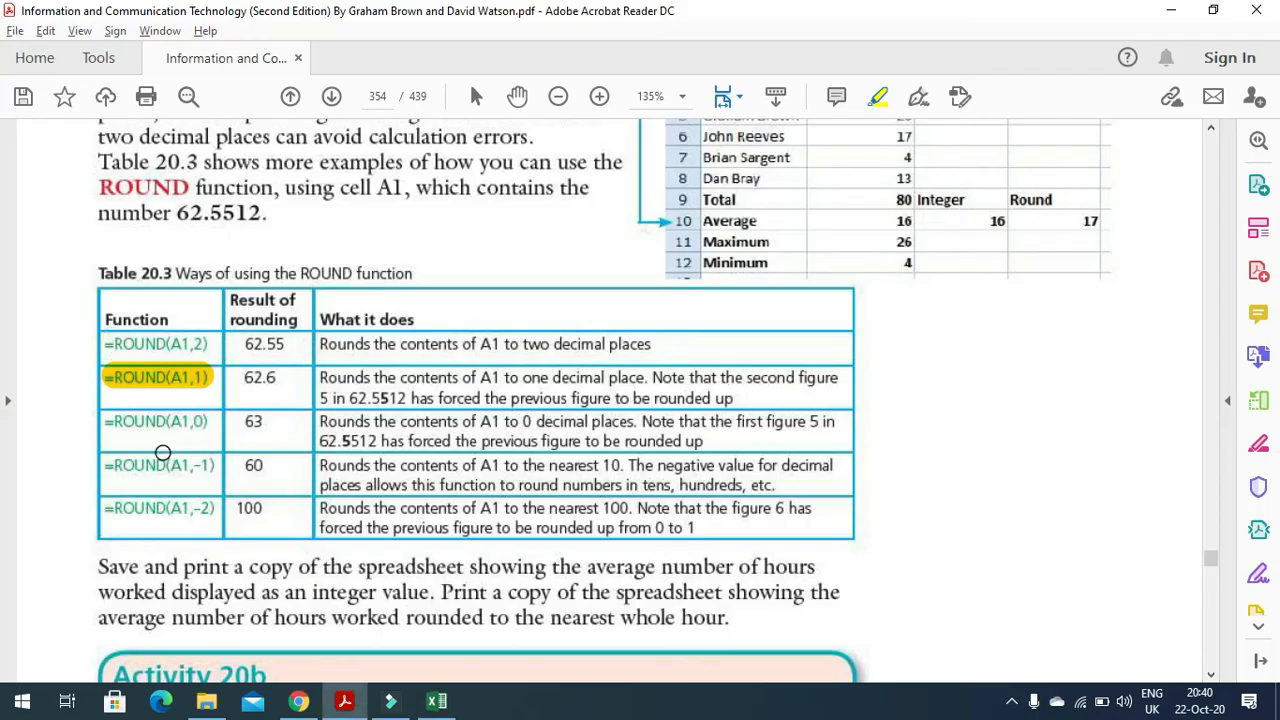
pyautogui.moveTo(106, 424); pyautogui.dragTo(222, 433)
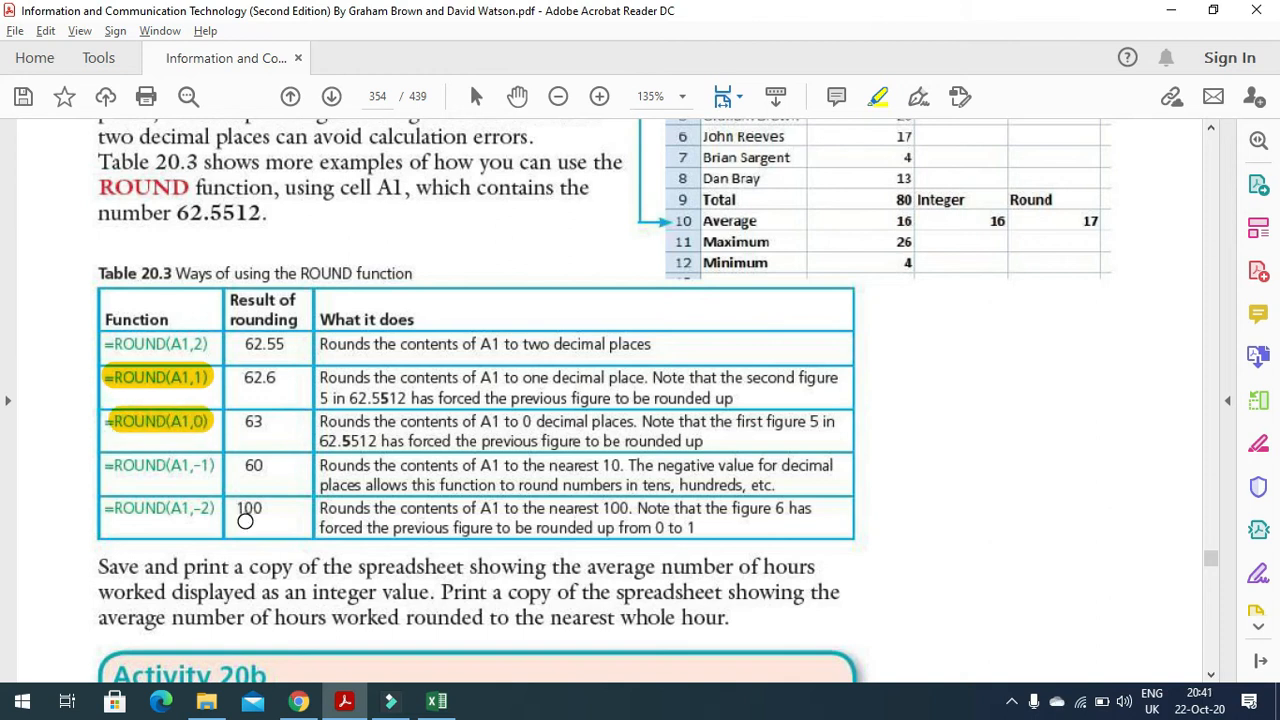
pyautogui.hotkey('alt', 'Tab')
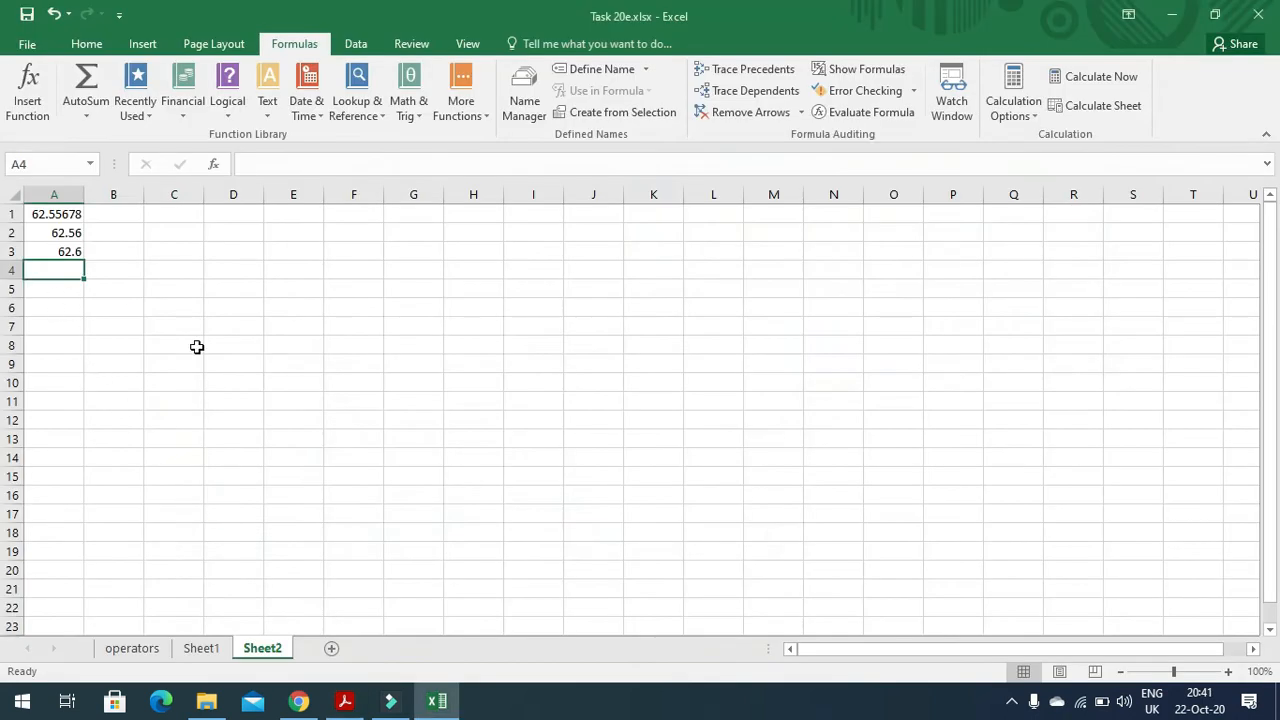
pyautogui.write('=ro')
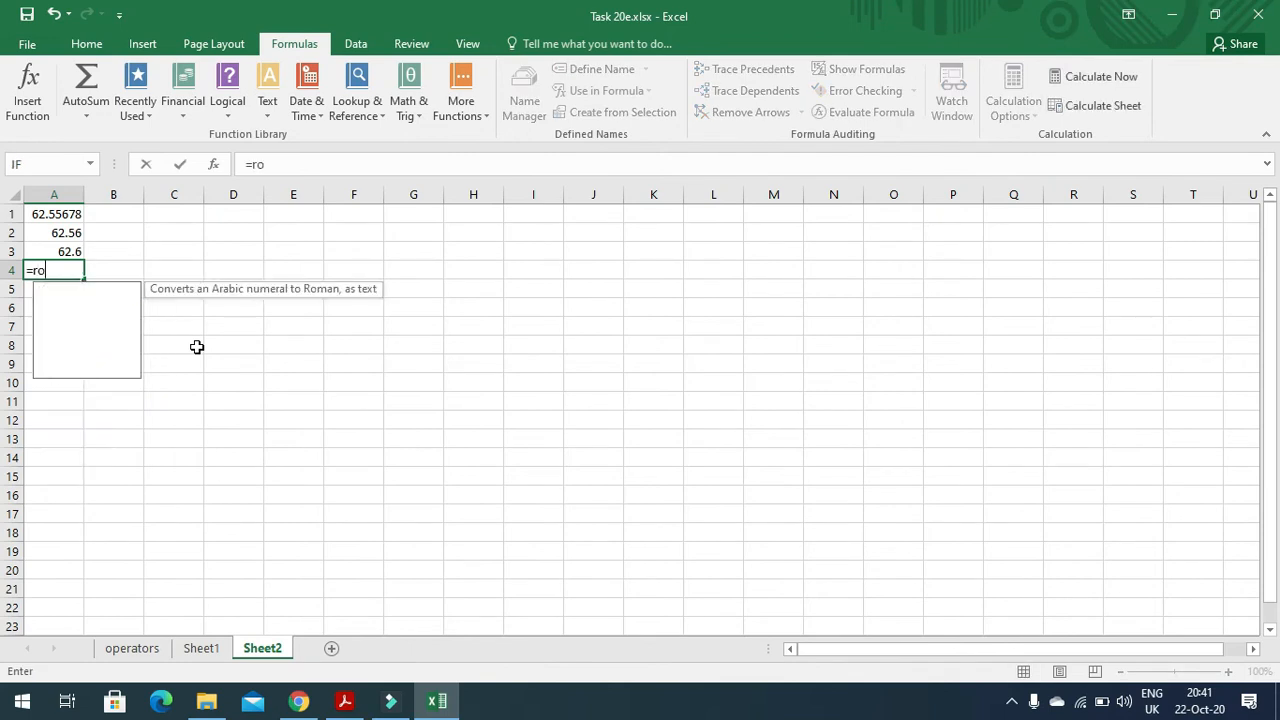
pyautogui.write('und(')
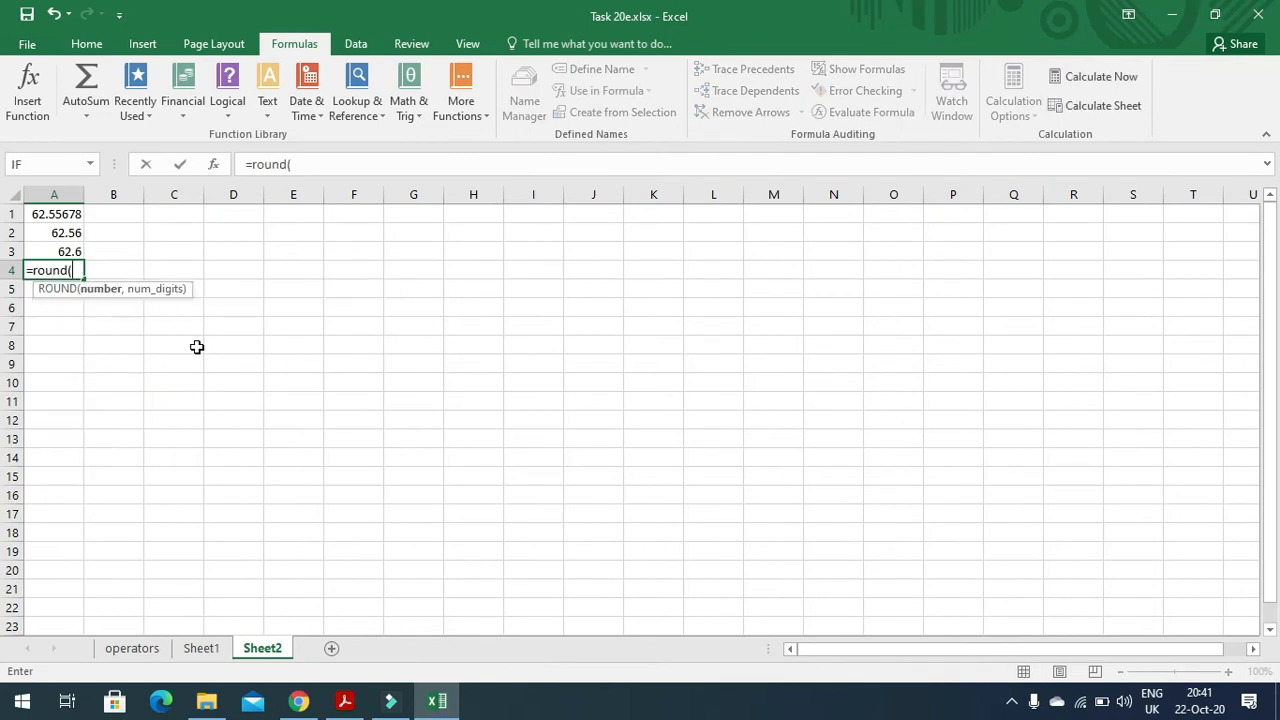
pyautogui.click(68, 214)
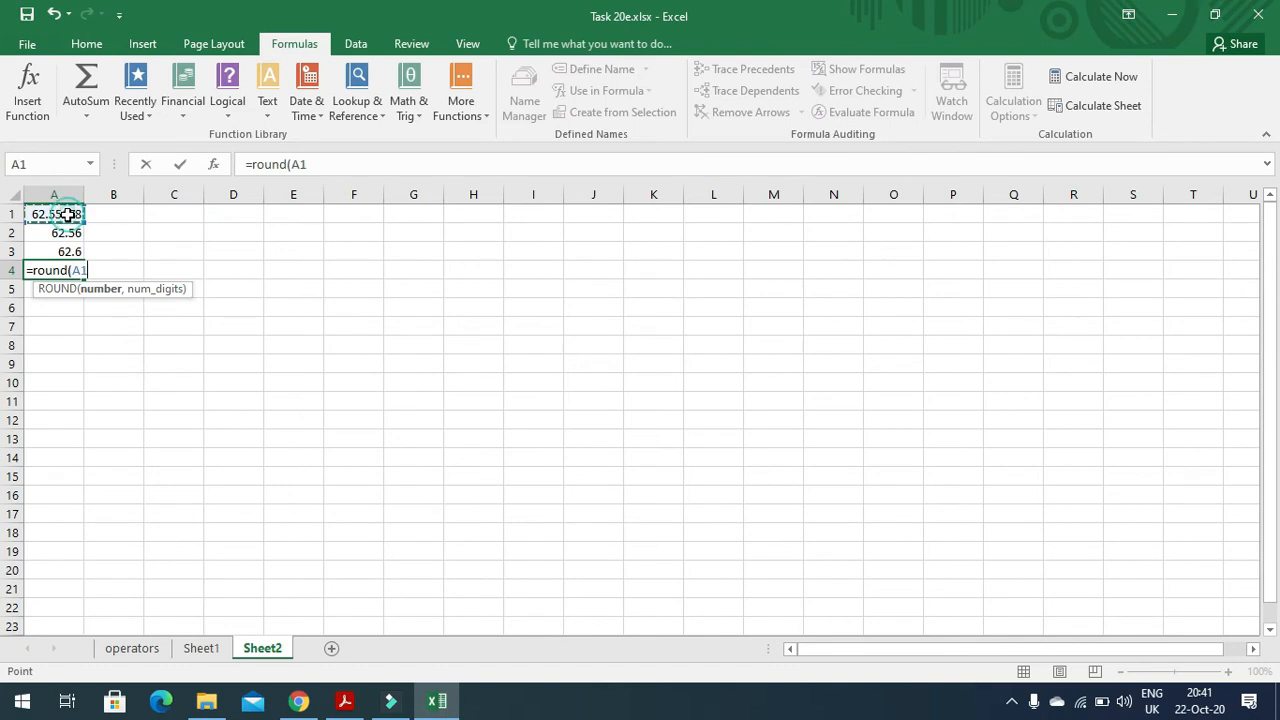
pyautogui.write(',')
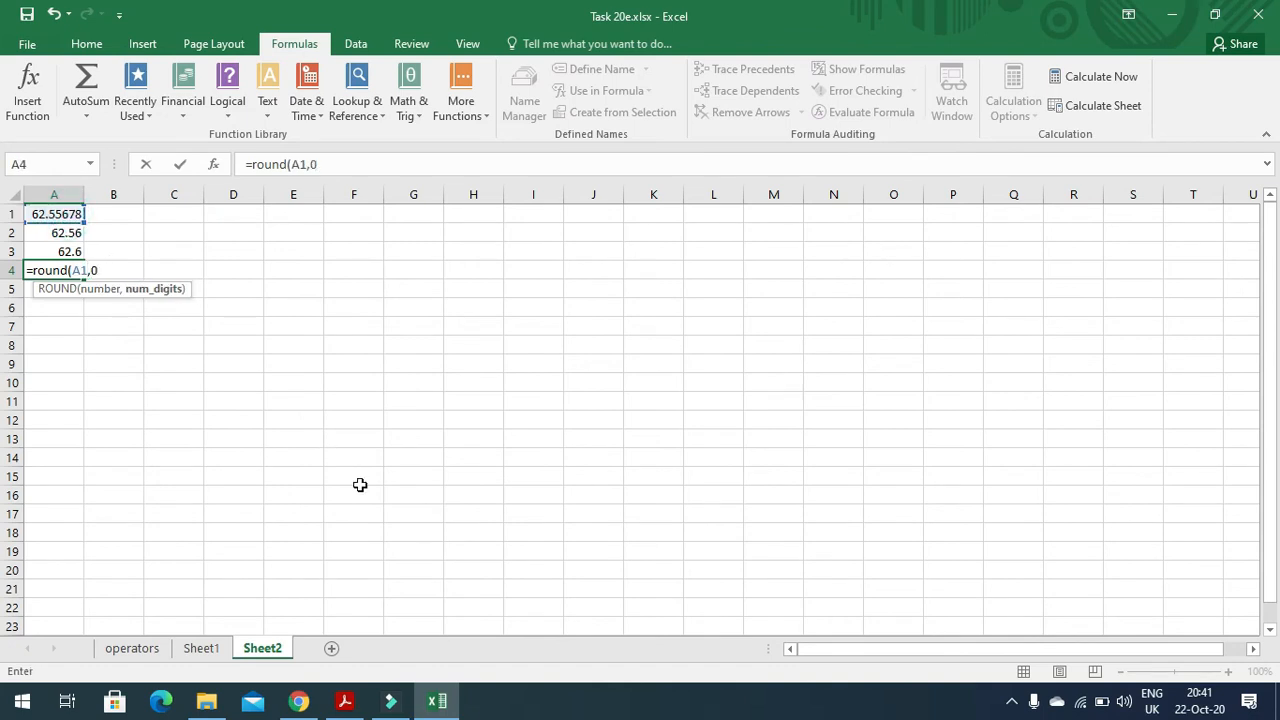
pyautogui.write('0)')
pyautogui.press('Return')
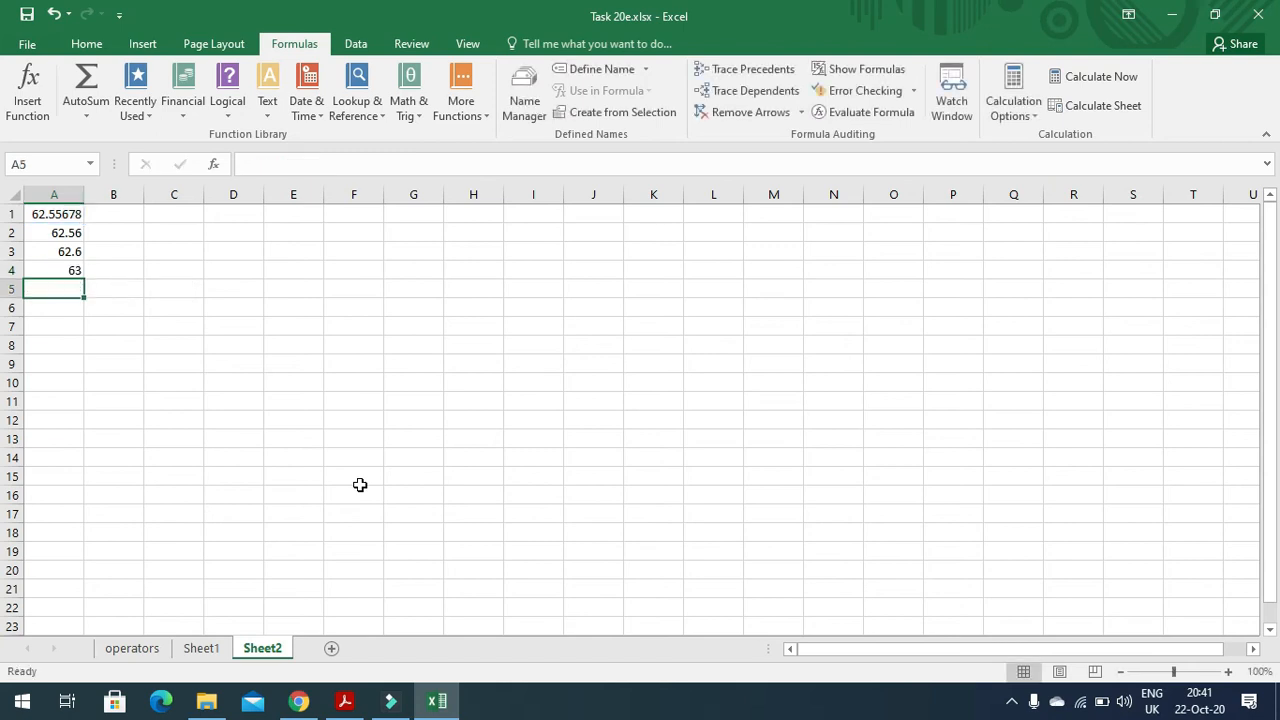
pyautogui.click(66, 271)
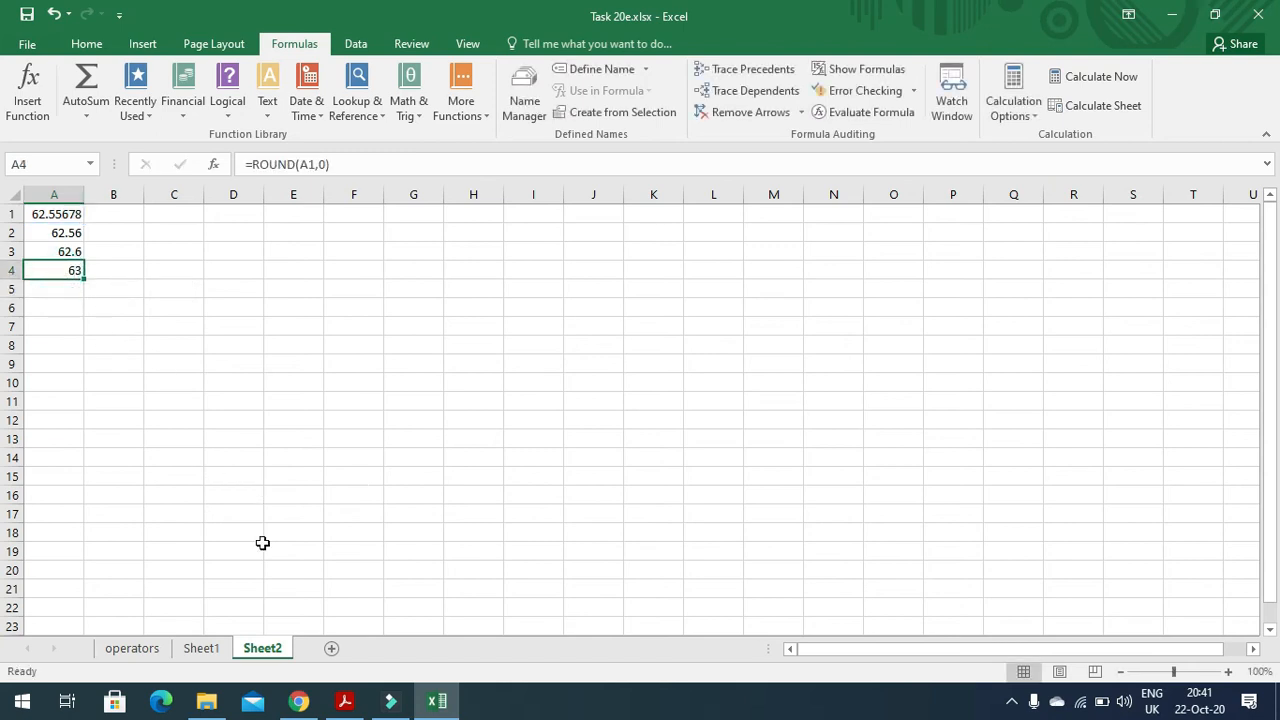
# Switch to Acrobat Reader and highlight both lines of Table 20.3's explanation of rounding A1 to 0 decimal places
pyautogui.click(346, 703)
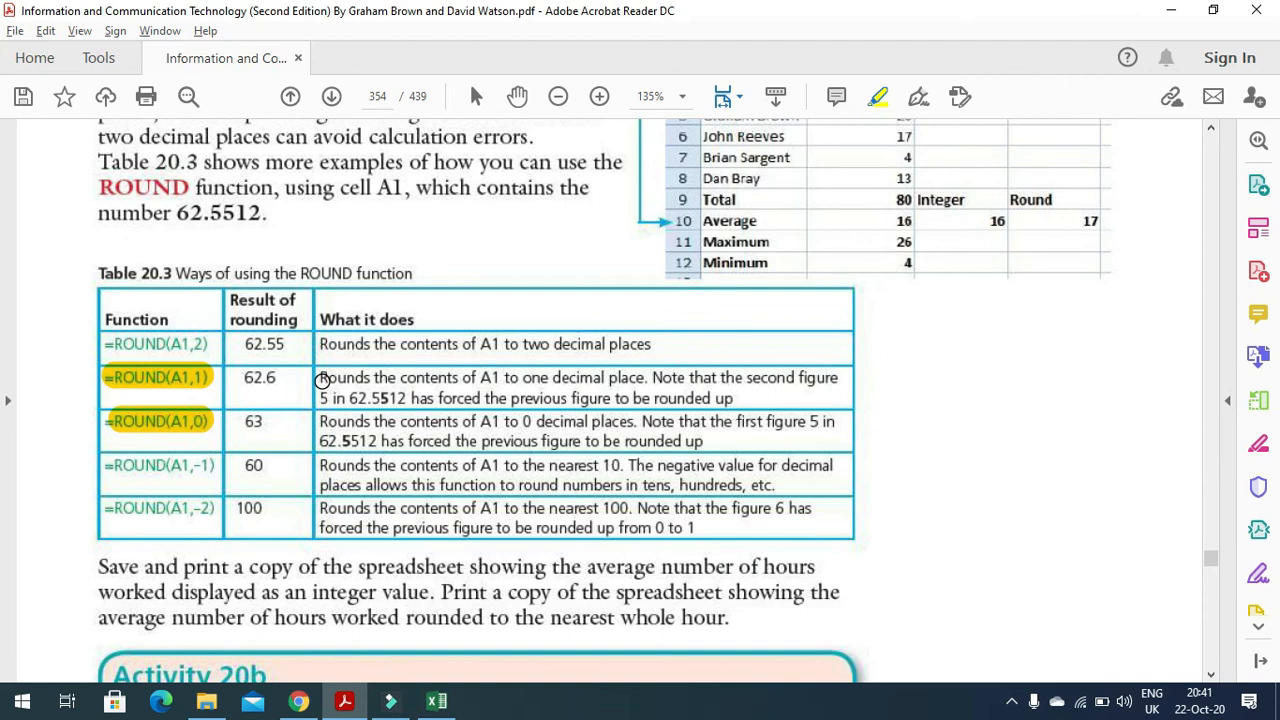
pyautogui.moveTo(327, 422); pyautogui.dragTo(838, 425)
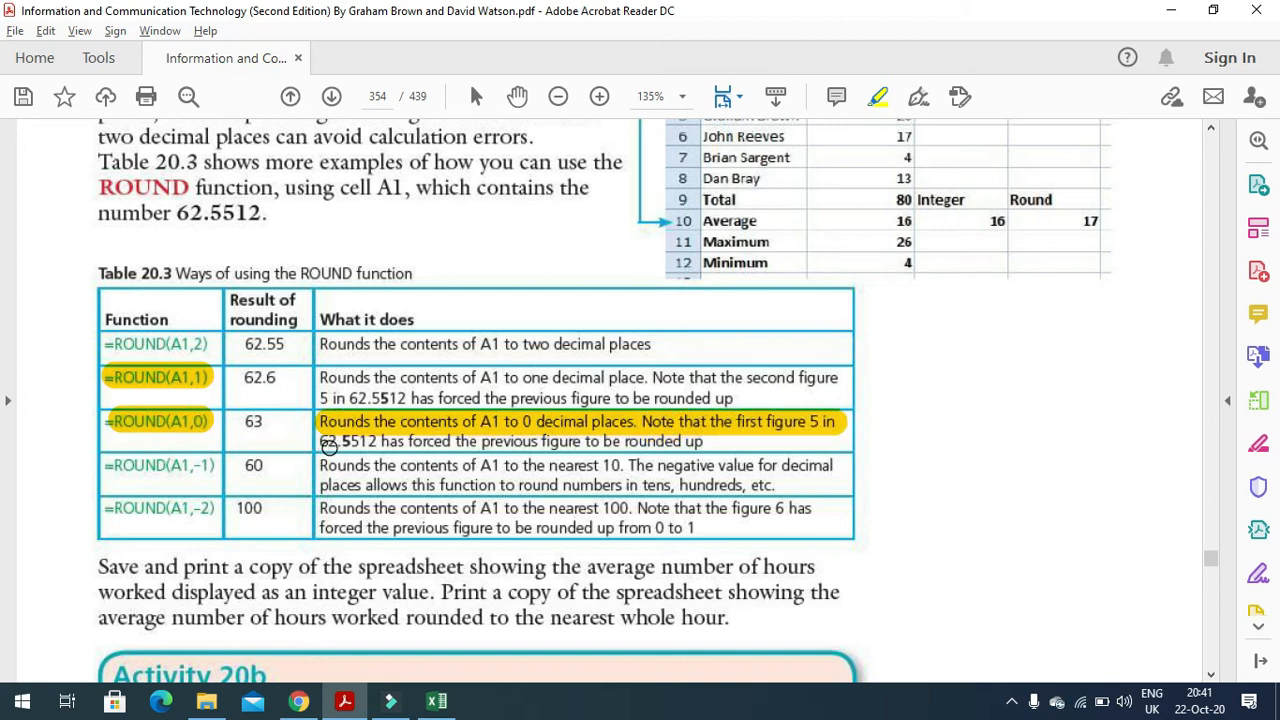
pyautogui.moveTo(325, 441); pyautogui.dragTo(706, 441)
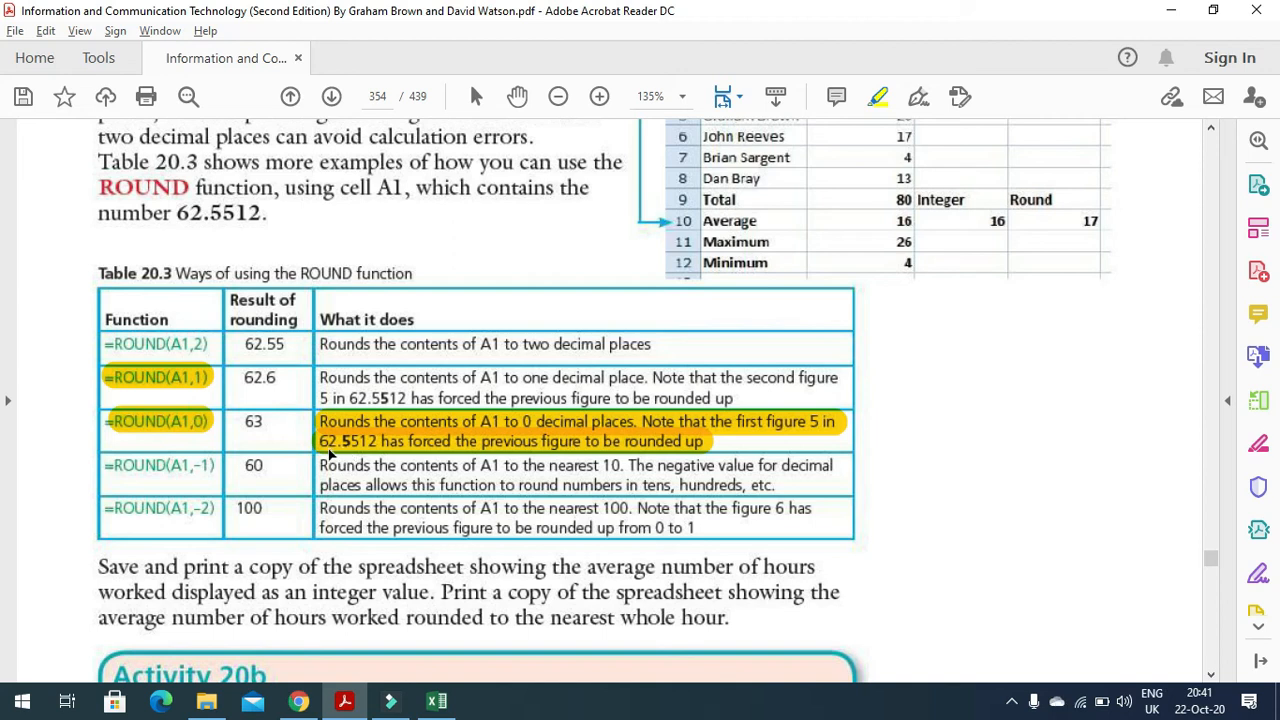
# Switch to Excel, change the number in A1 to 62.45678 and check the zero-decimal rounding in A4
pyautogui.click(344, 700)
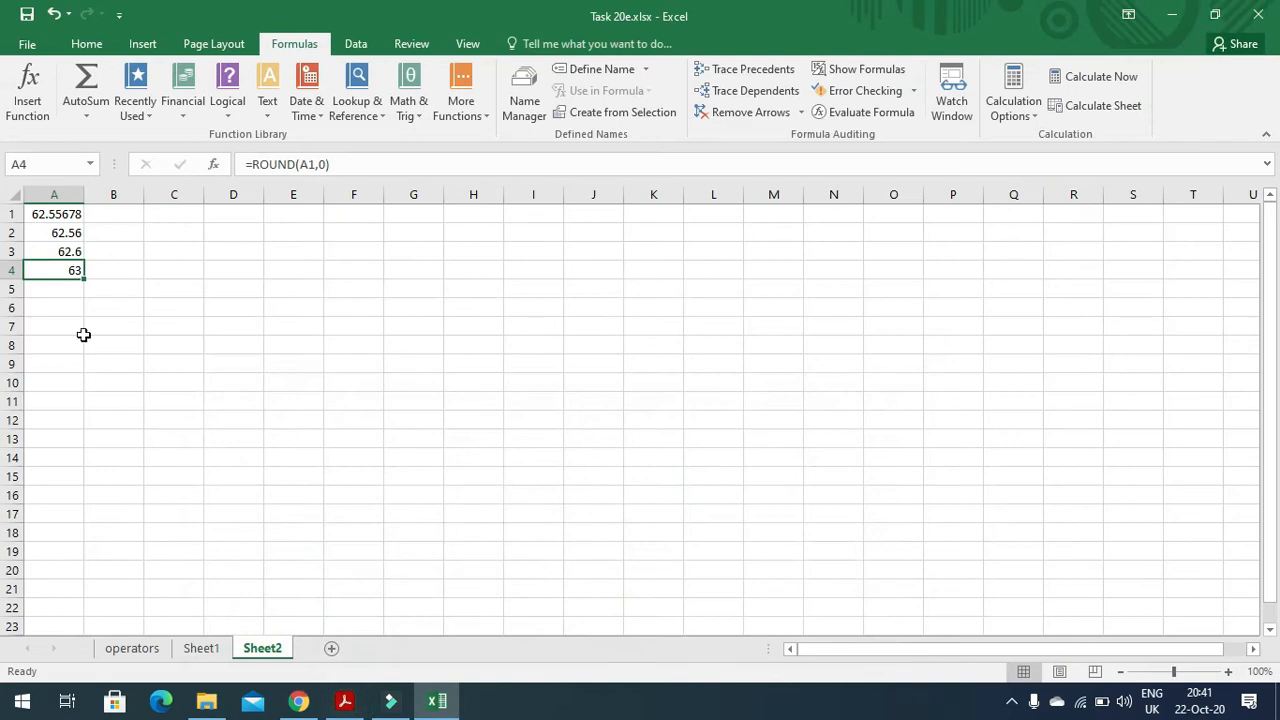
pyautogui.doubleClick(48, 214)
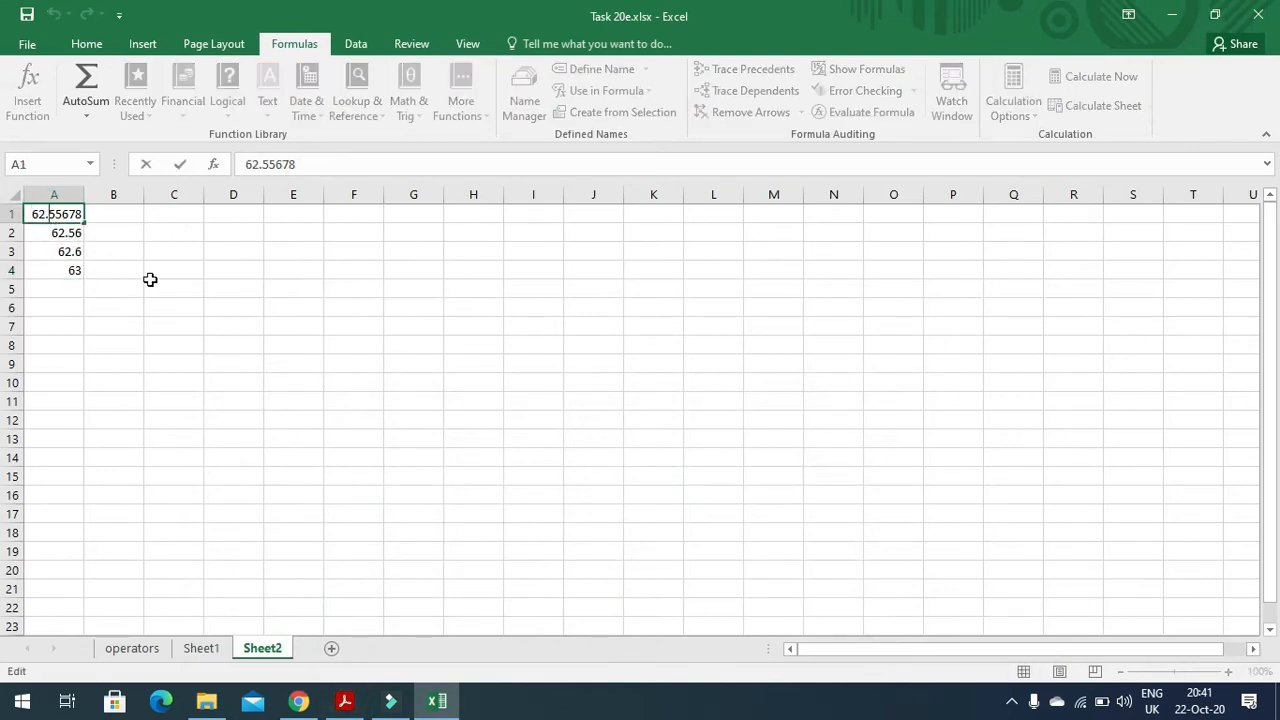
pyautogui.press('Delete')
pyautogui.write('4')
pyautogui.press('Return')
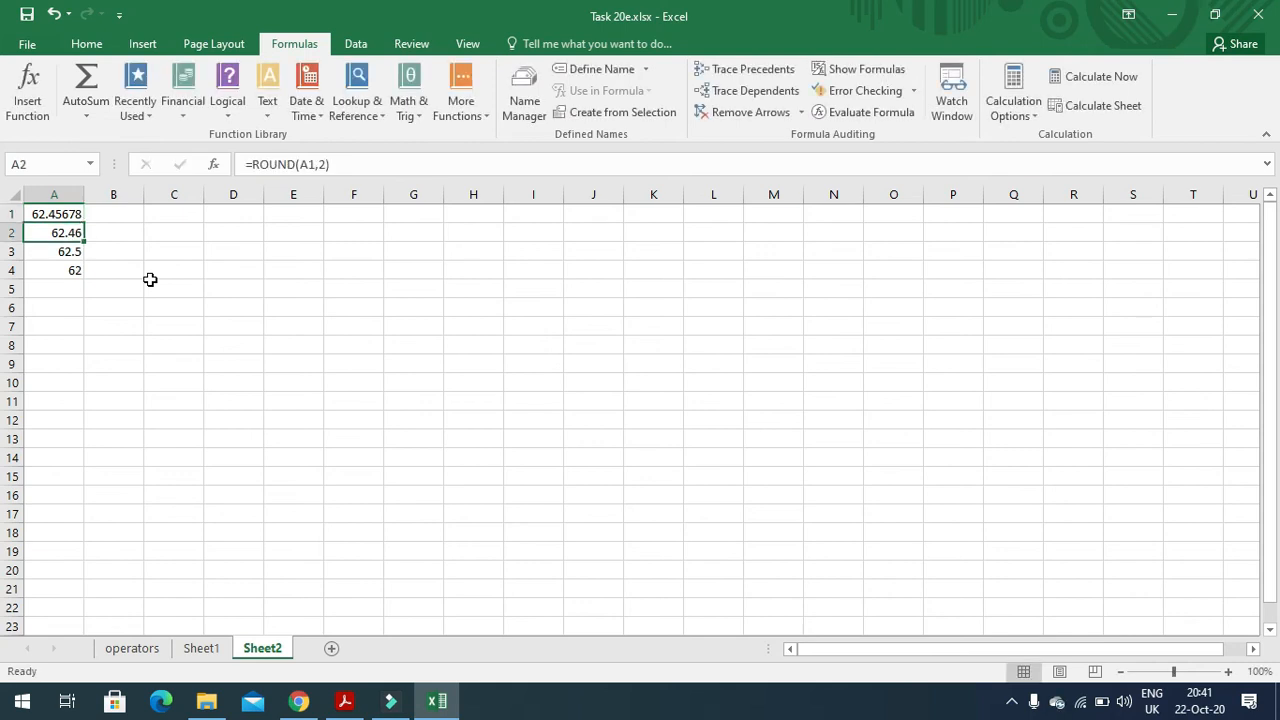
pyautogui.click(71, 271)
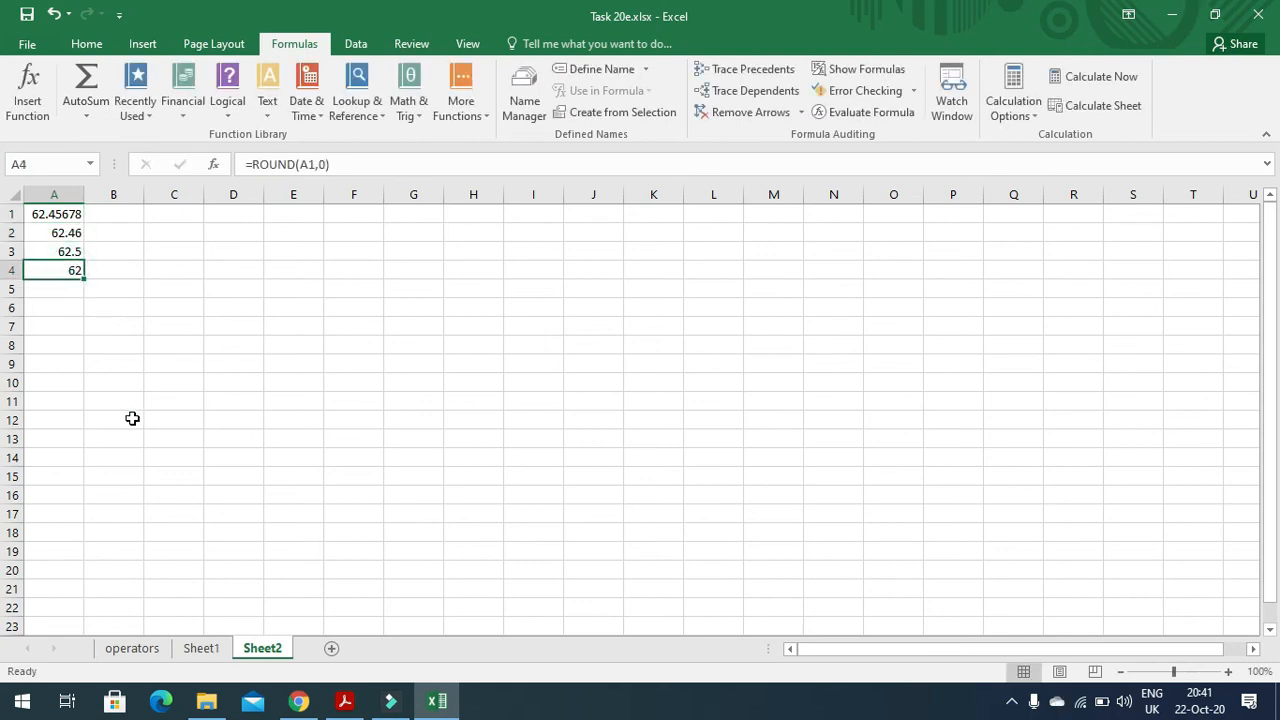
# Restore the first decimal digit of the number in A1 so that it reads 62.55678
pyautogui.doubleClick(52, 214)
pyautogui.press('Delete')
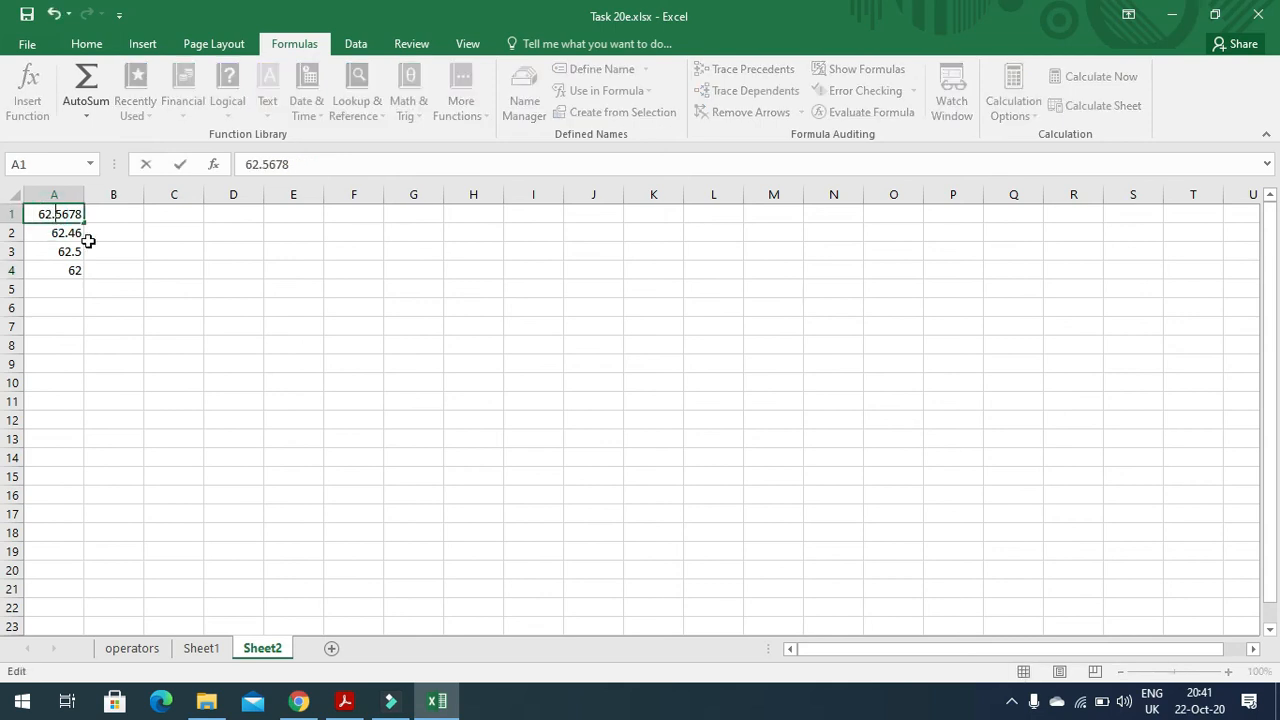
pyautogui.write('5')
pyautogui.press('Return')
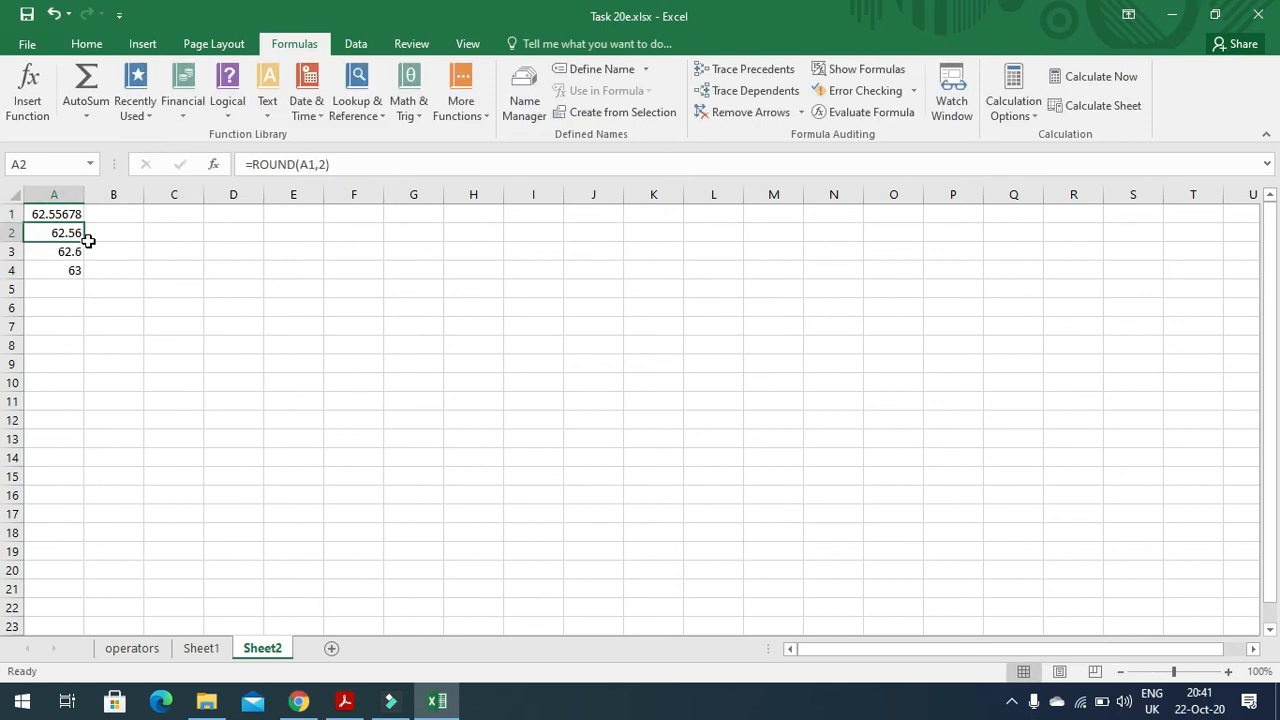
# Select cell A5, then highlight =ROUND(A1,-1) and "to the nearest 10" in Table 20.3 in Acrobat Reader
pyautogui.click(66, 290)
pyautogui.click(344, 701)
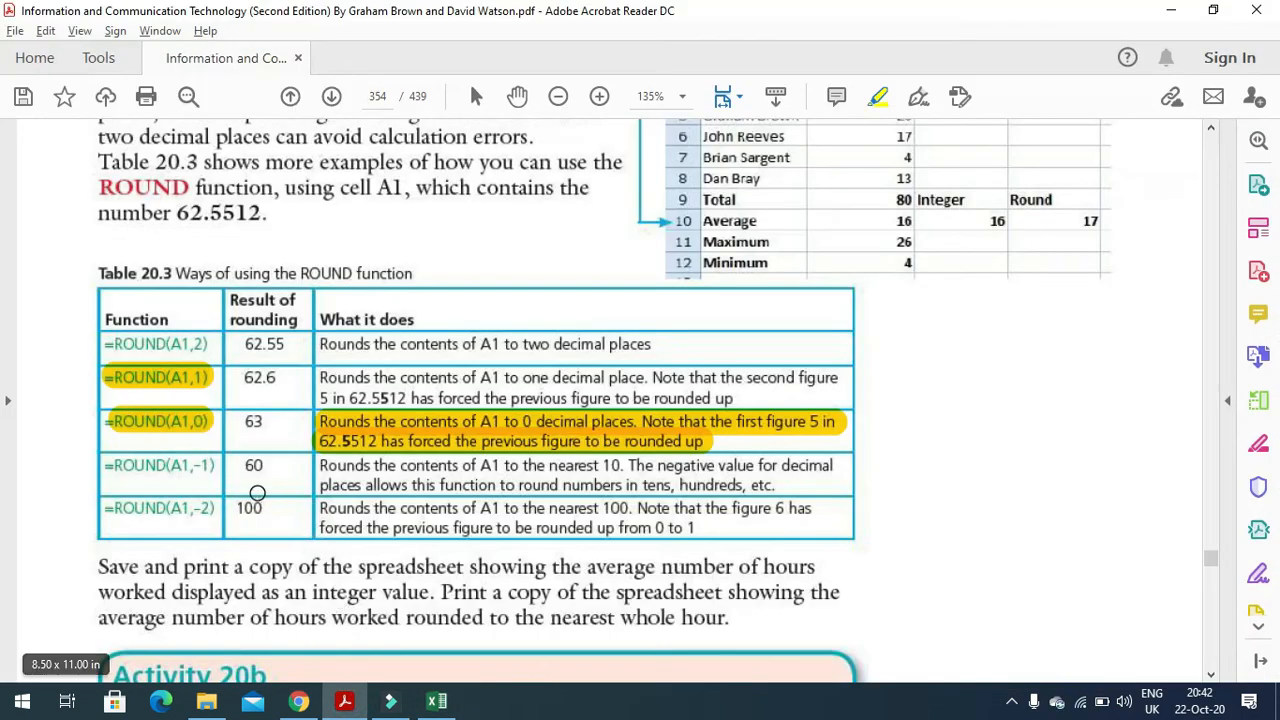
pyautogui.moveTo(110, 465); pyautogui.dragTo(213, 465)
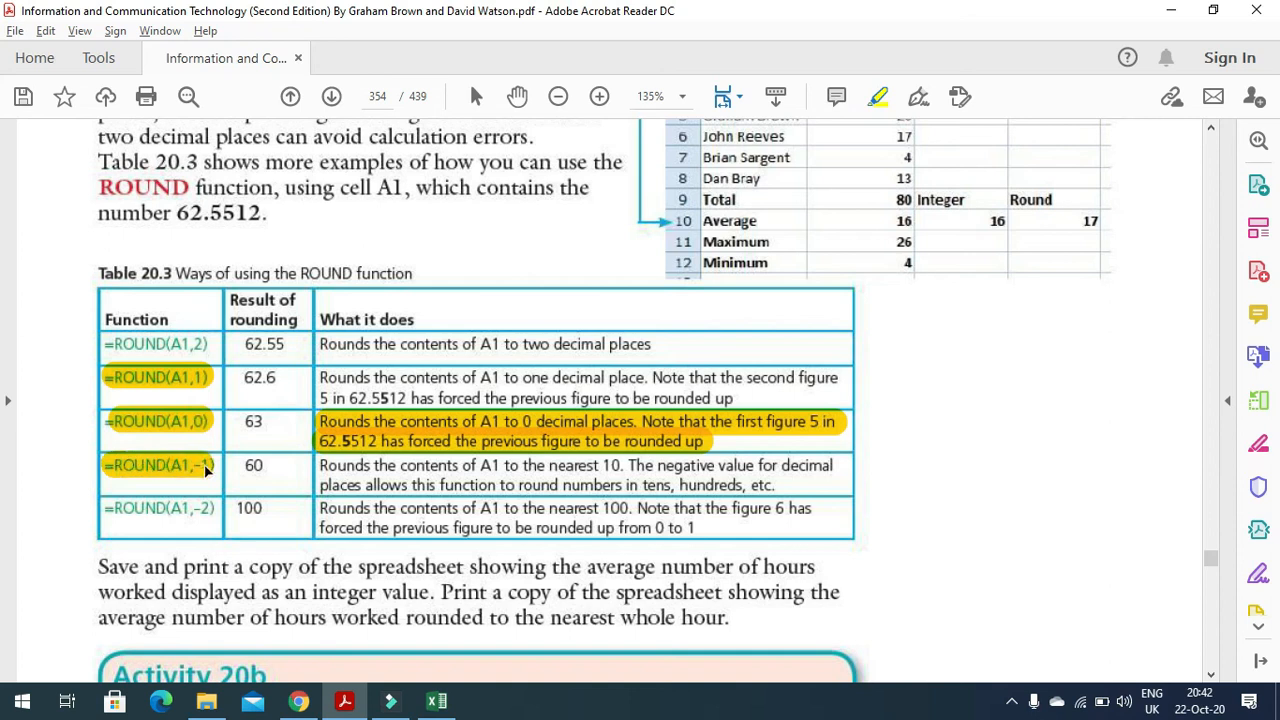
pyautogui.moveTo(505, 466); pyautogui.dragTo(620, 466)
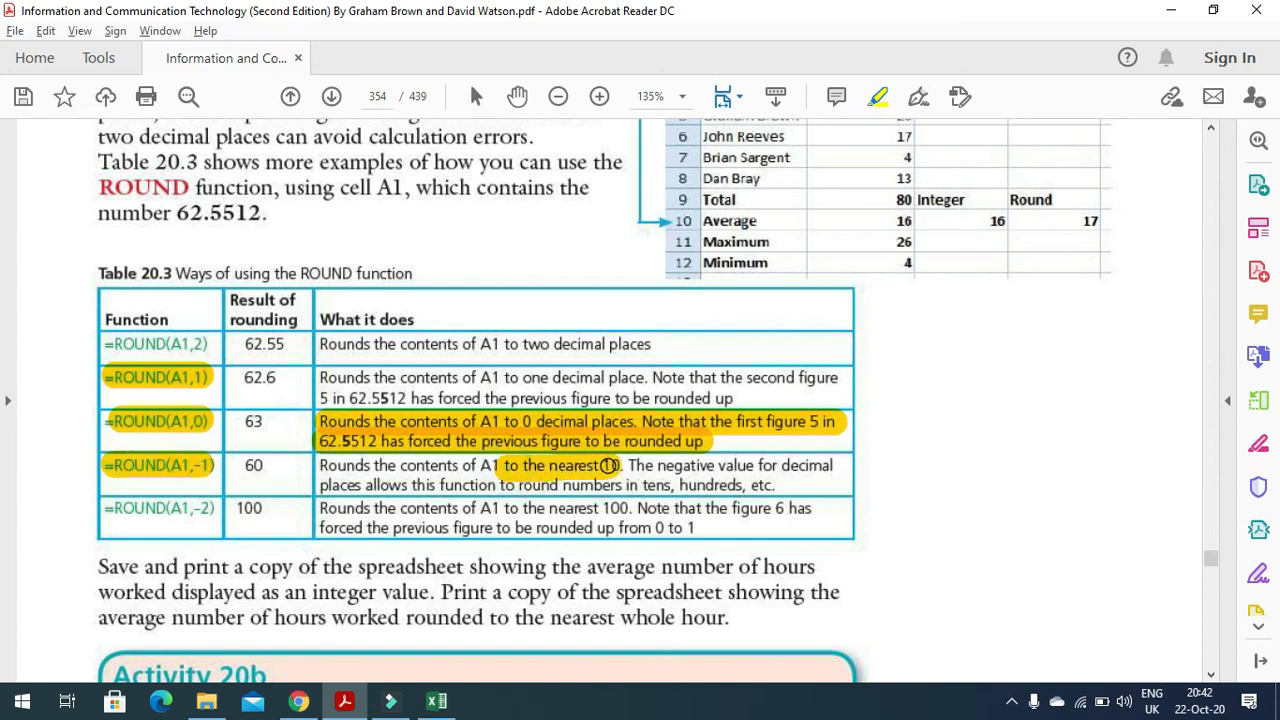
# Switch to Excel and enter =ROUND(A1,-1) in cell A5 to round A1 to the nearest 10
pyautogui.click(436, 700)
pyautogui.write('=round')
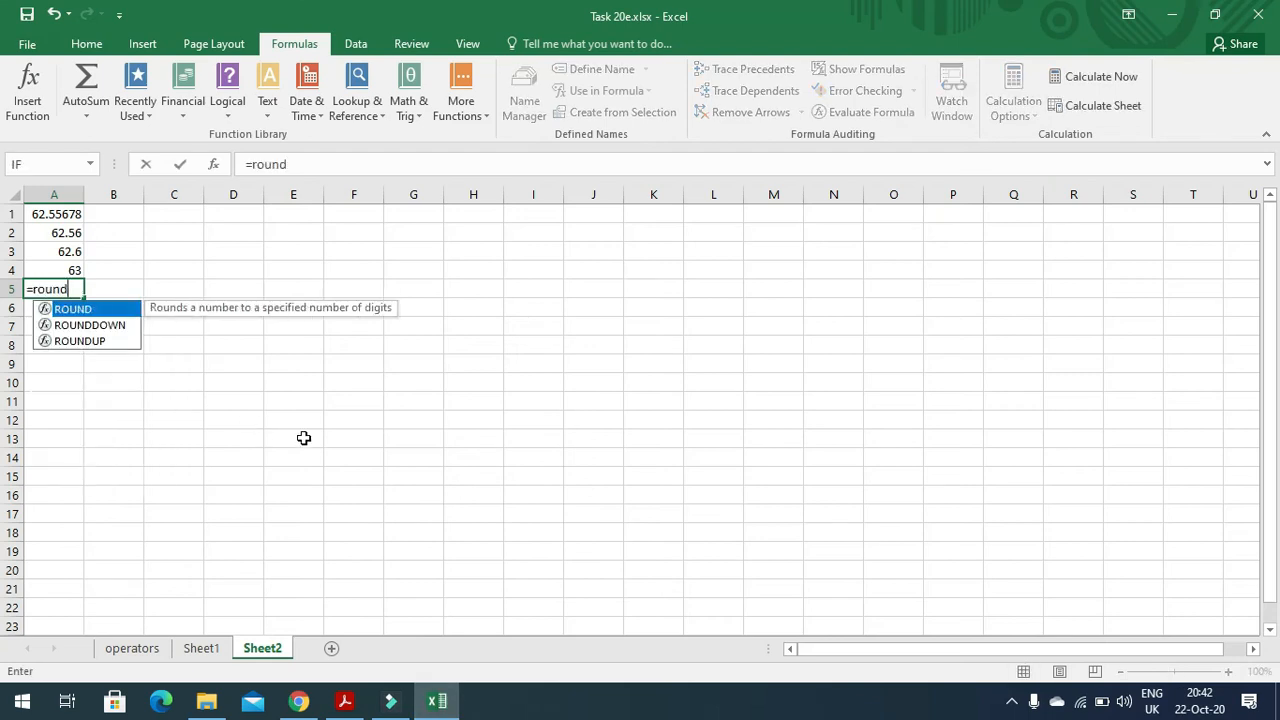
pyautogui.write('(')
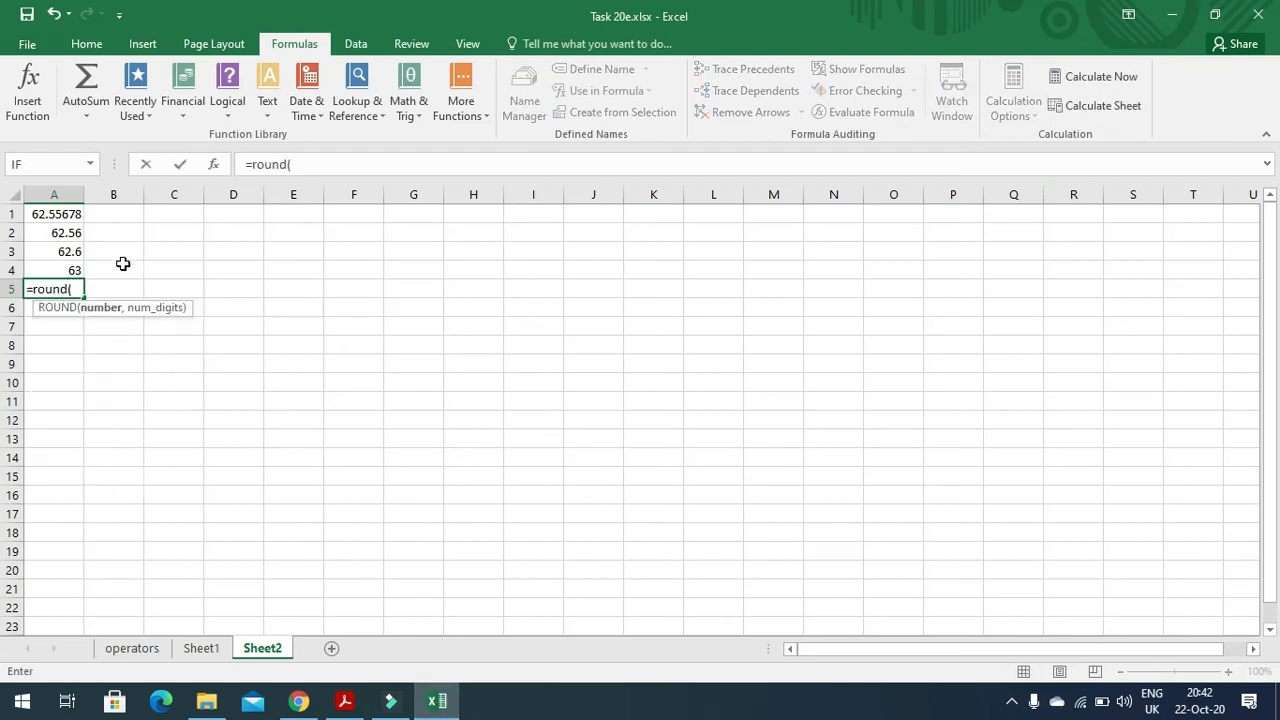
pyautogui.click(48, 214)
pyautogui.write(',-1')
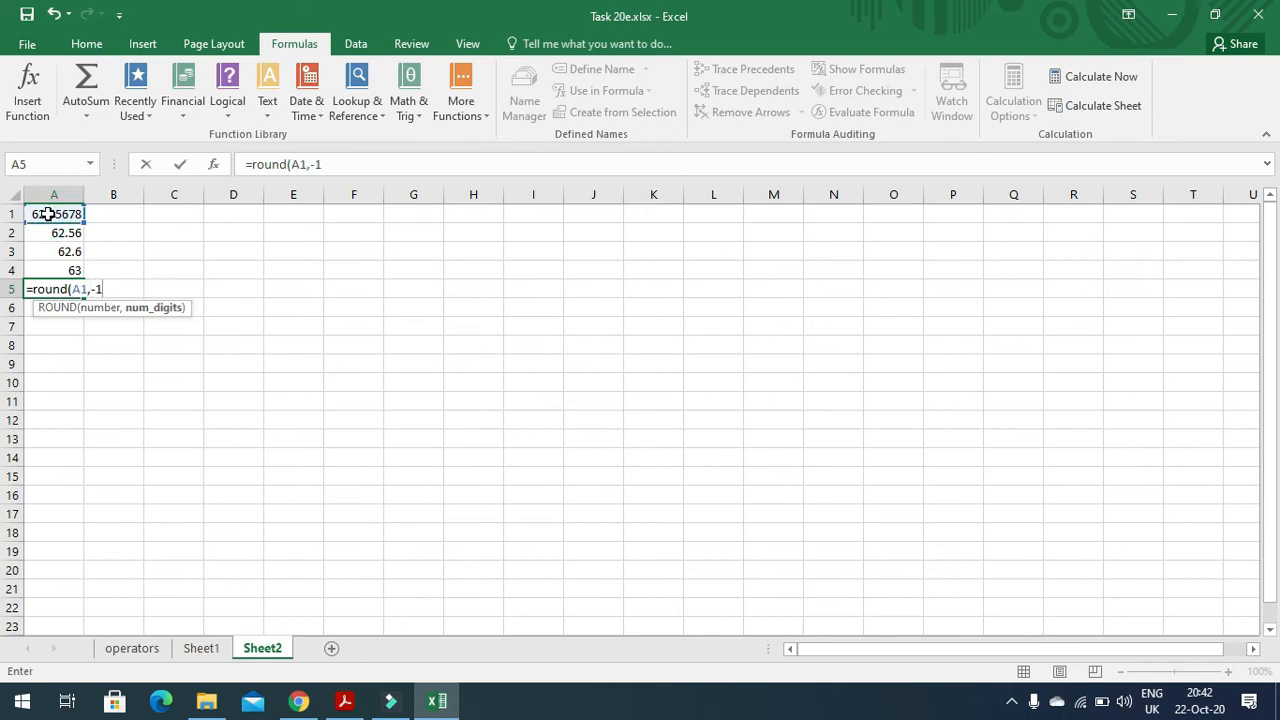
pyautogui.write(')')
pyautogui.press('Return')
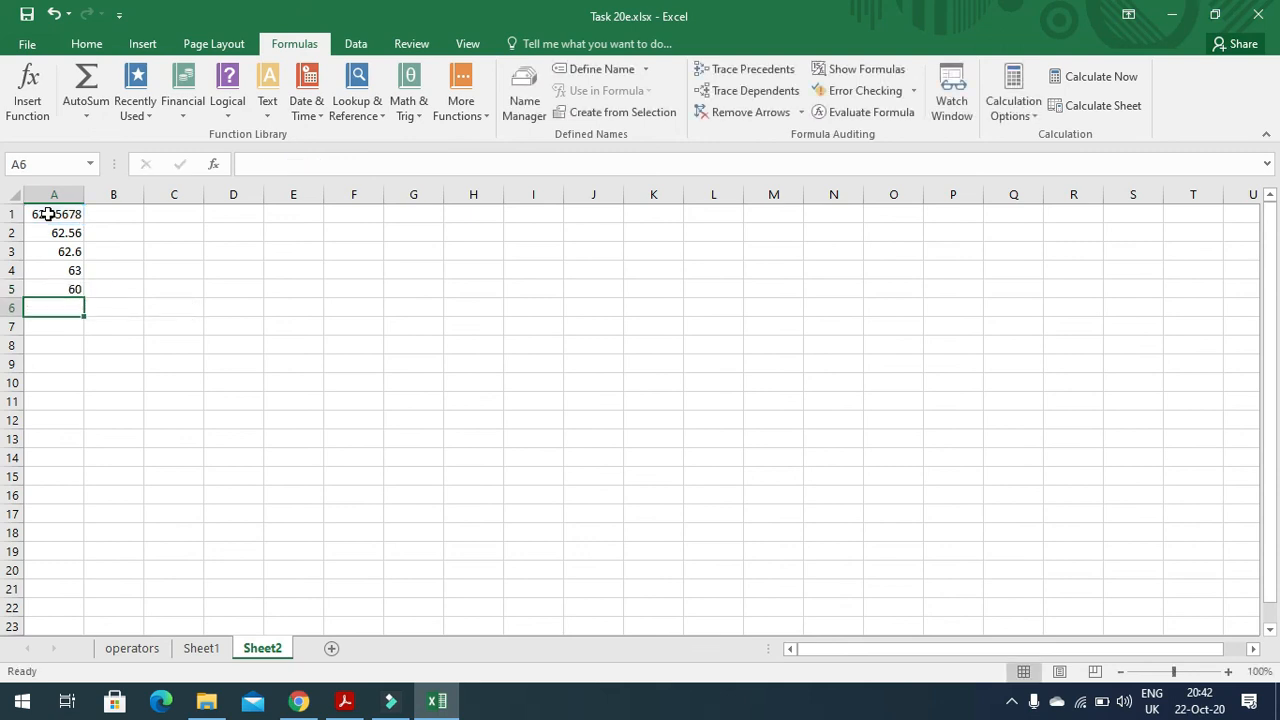
# Enter =ROUND(A1,-2) in cell A6 to round A1 to the nearest 100, and switch back to Table 20.3 in Acrobat Reader
pyautogui.write('=')
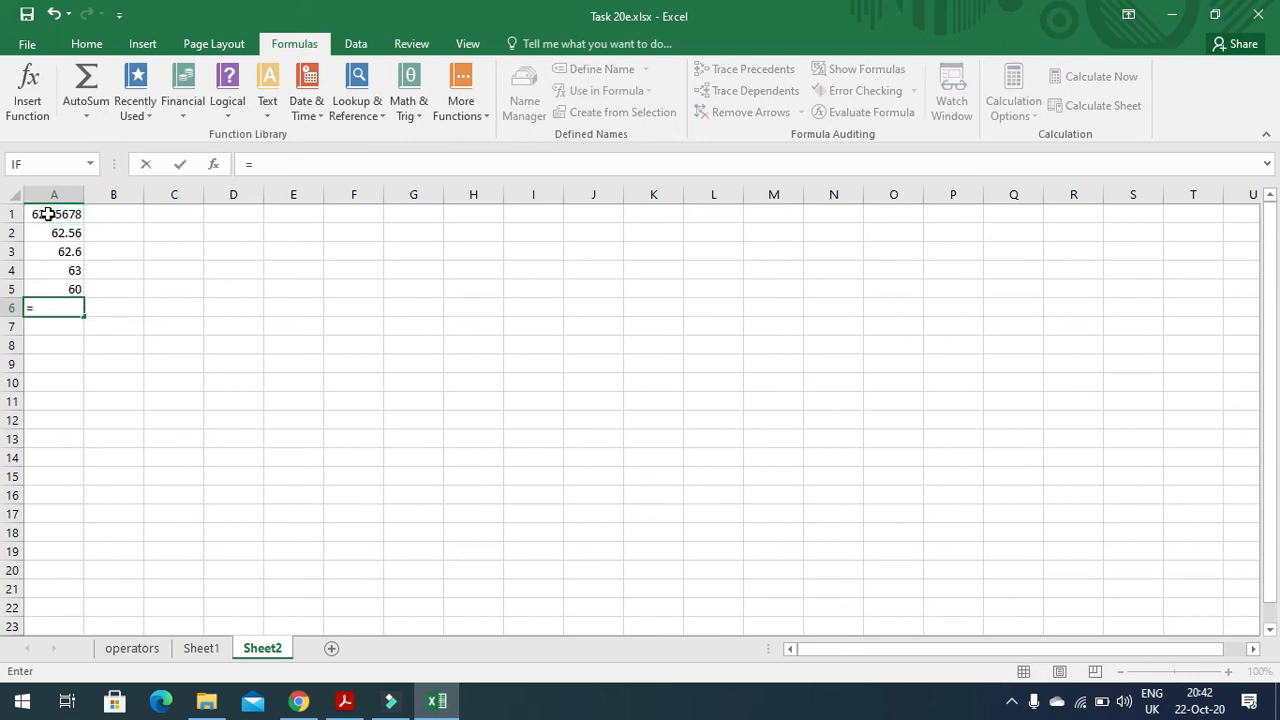
pyautogui.write('roun')
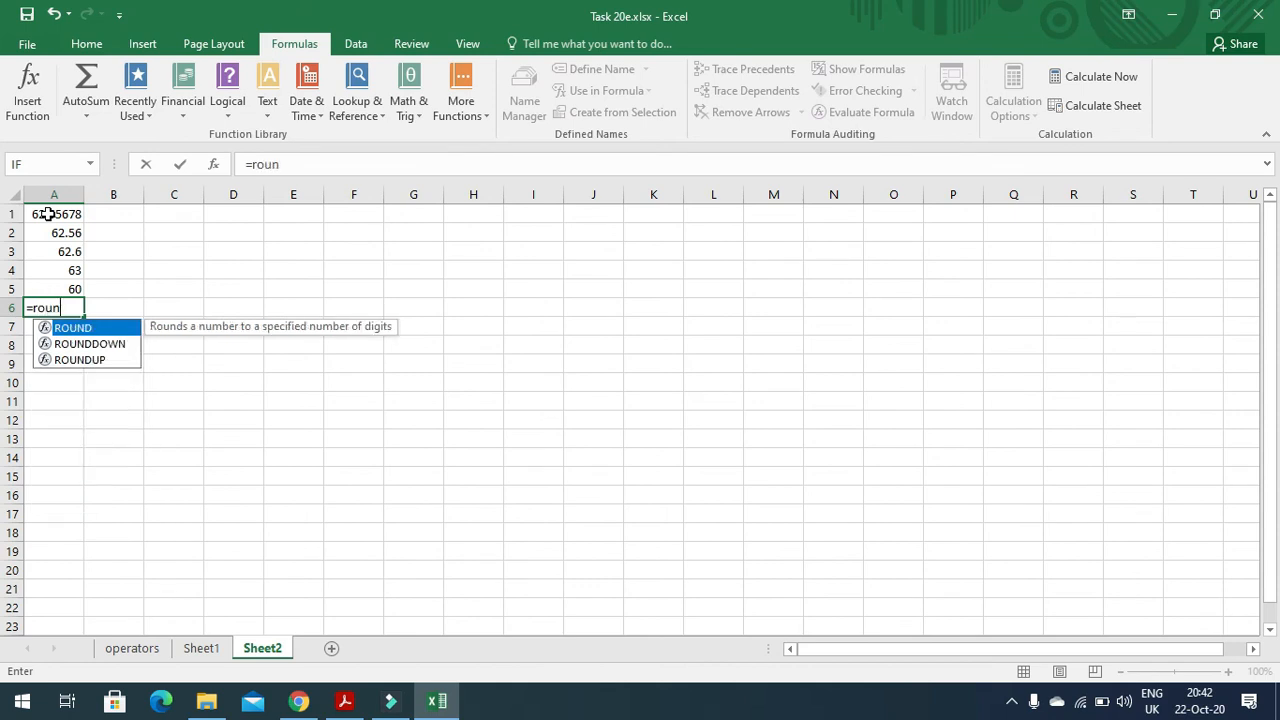
pyautogui.write('d(')
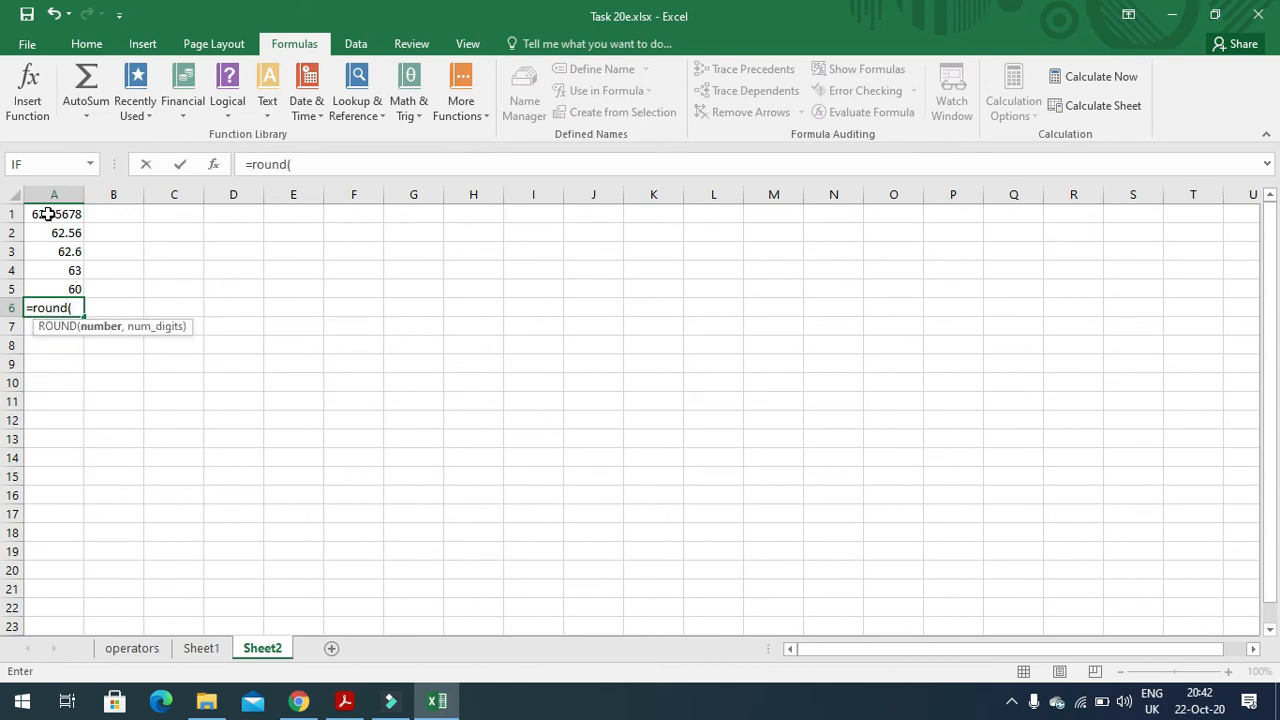
pyautogui.click(52, 215)
pyautogui.write(',-2')
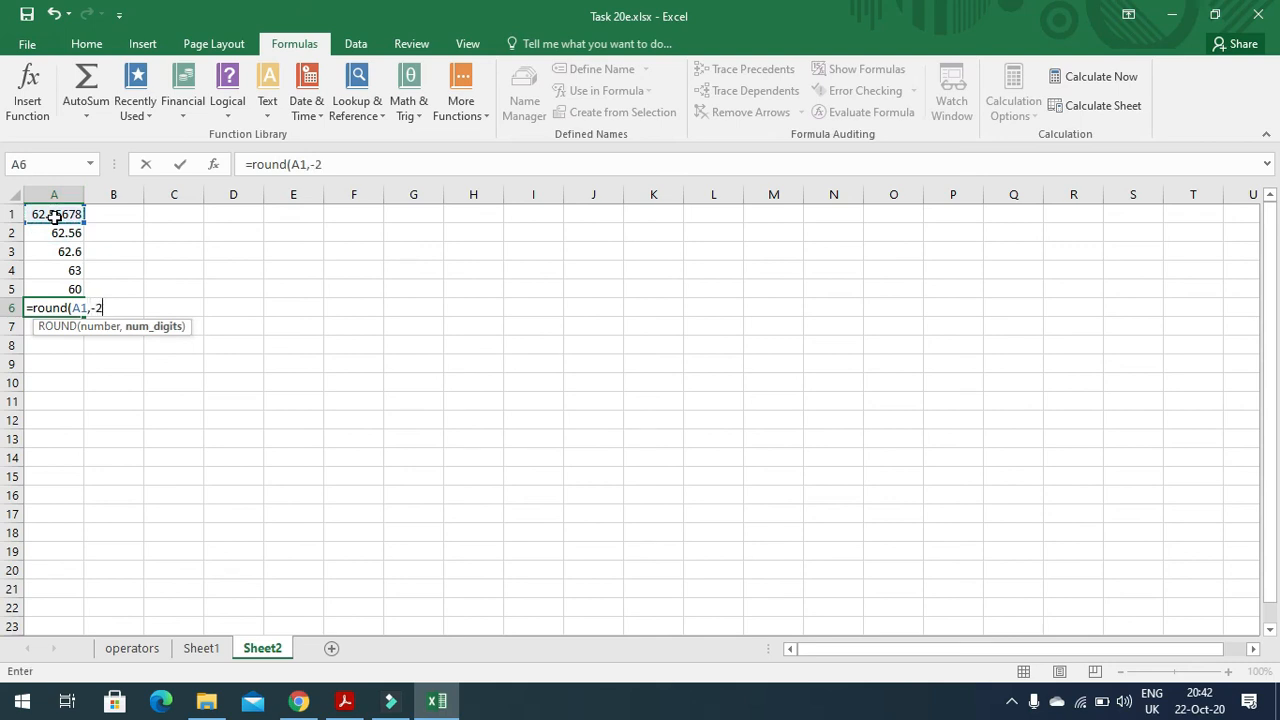
pyautogui.write(')')
pyautogui.press('Return')
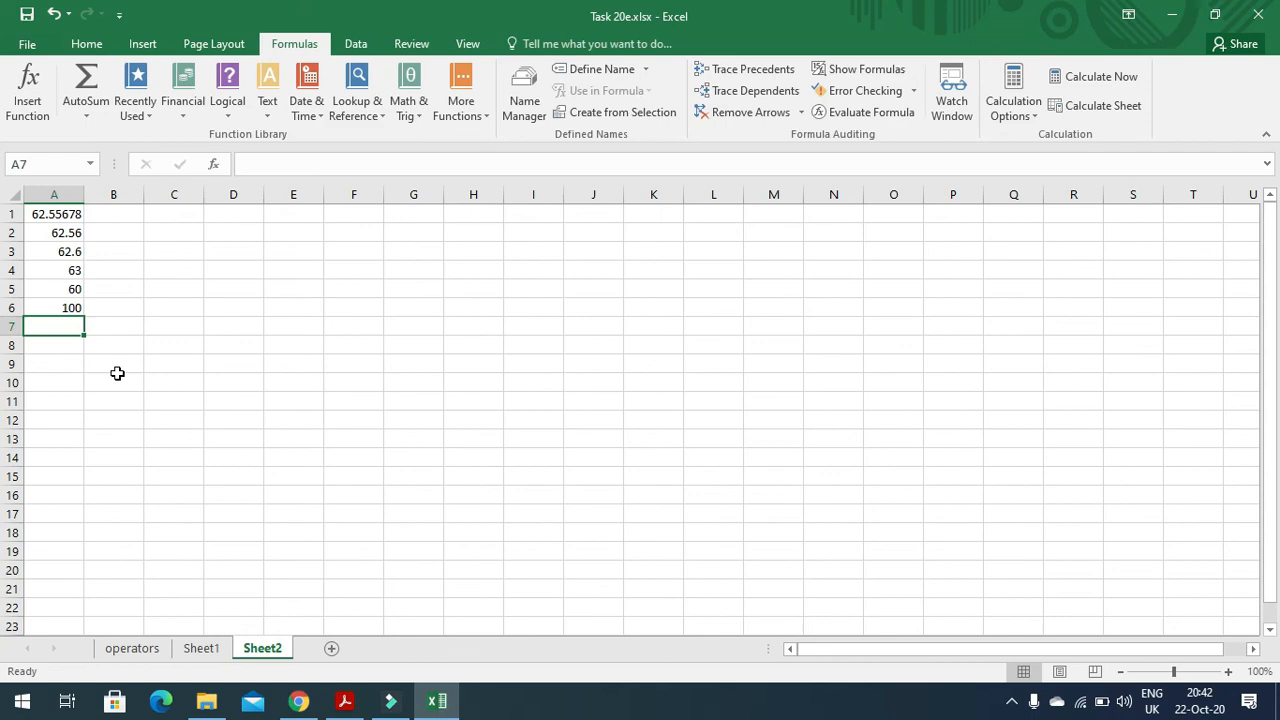
pyautogui.click(344, 700)
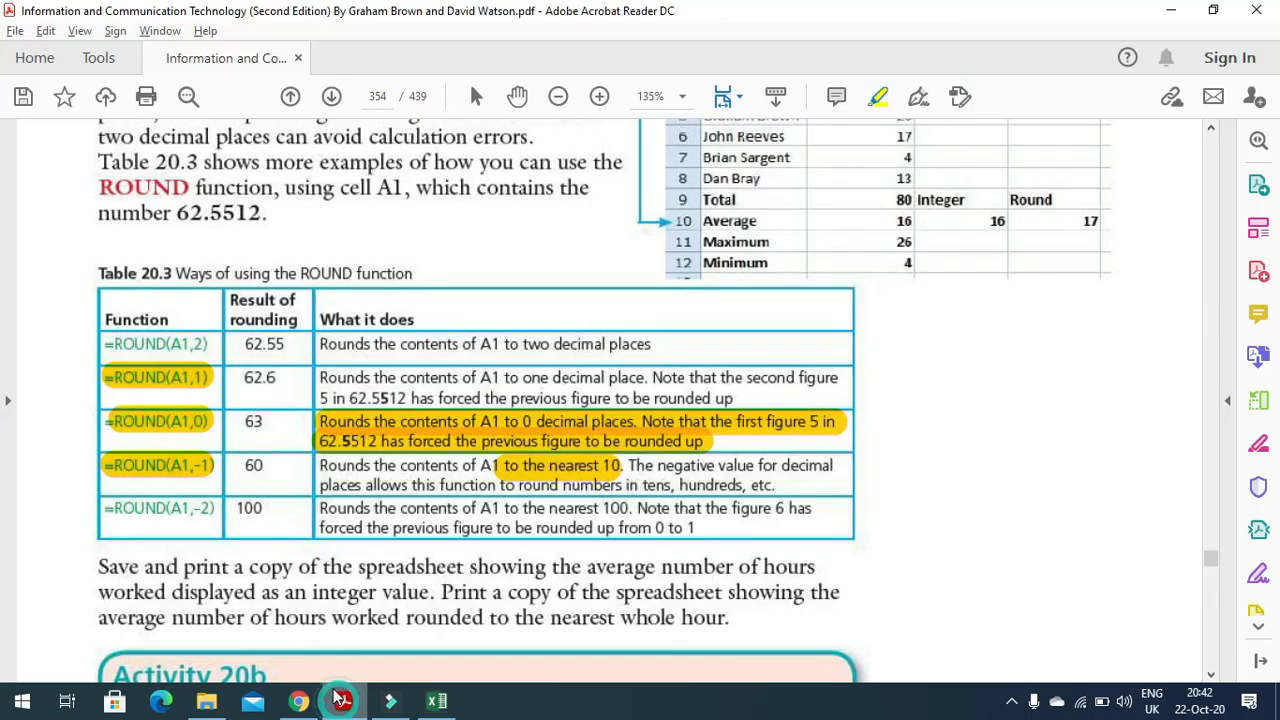